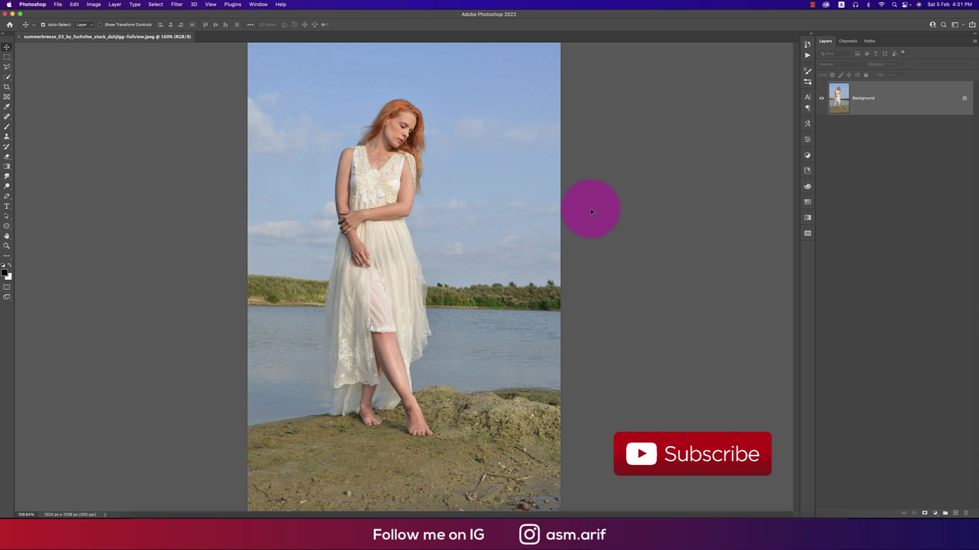
- Duplicate the background layer and select the woman on the copy with the Object Selection tool in Rectangle mode
key("super+j")
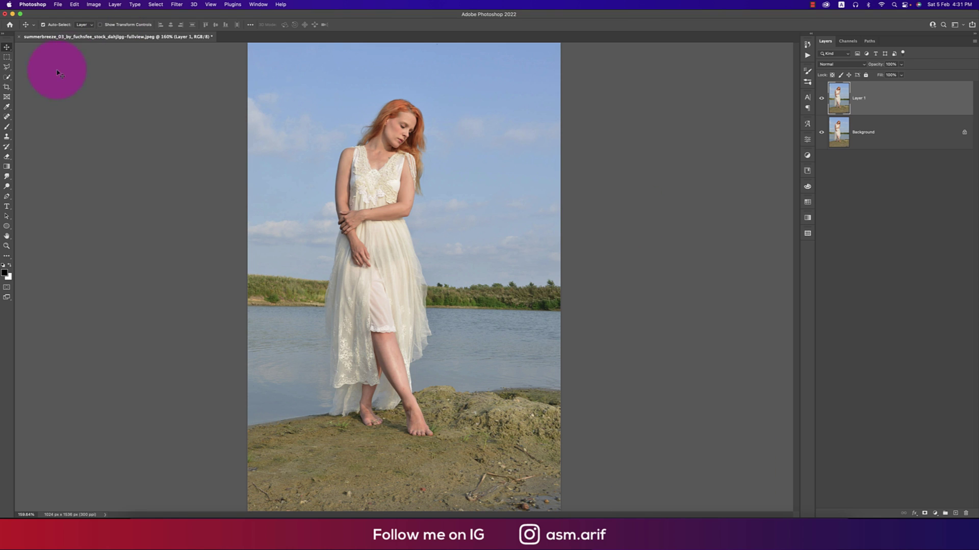
left_click(7, 77)
left_click(26, 77)
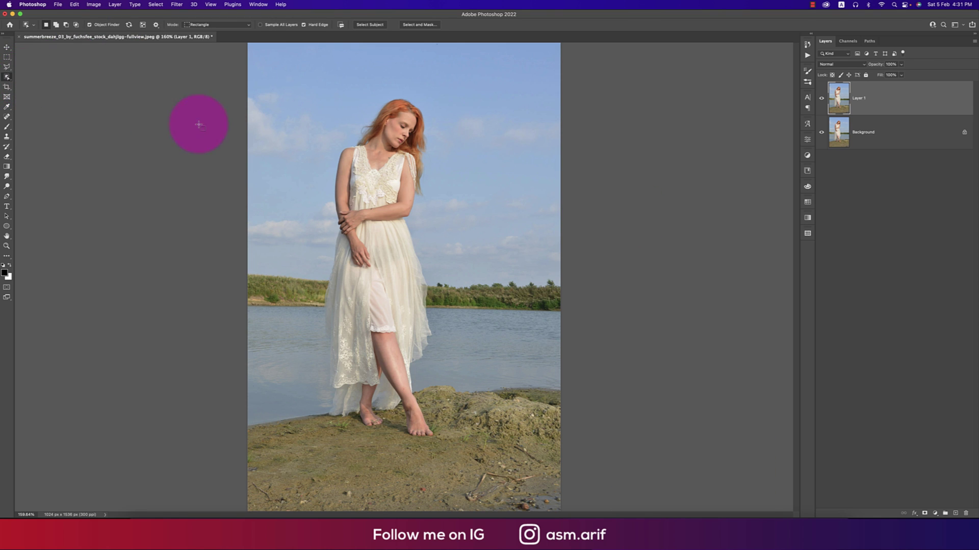
left_click_drag(305, 83, 474, 452)
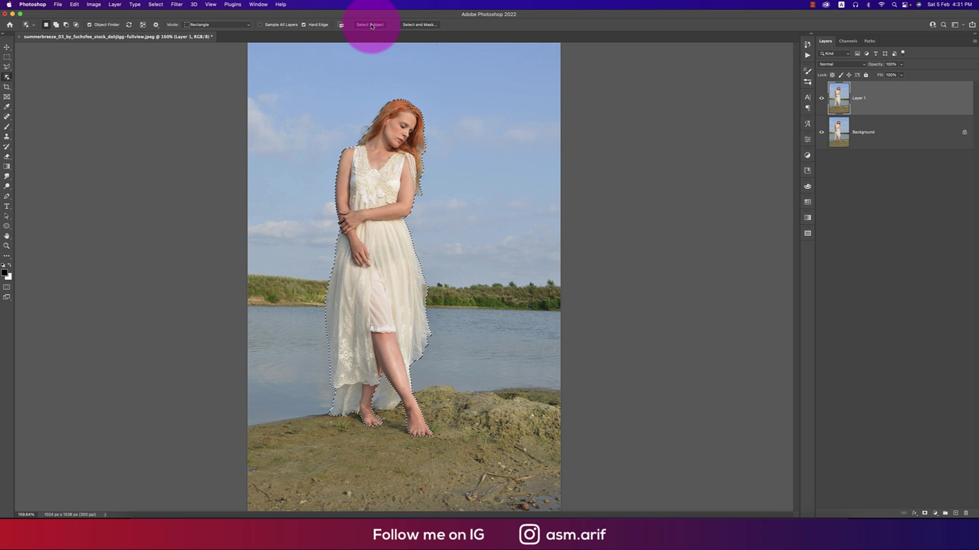
- Open the woman's selection in Select and Mask and preview it with the Overlay view
left_click(410, 25)
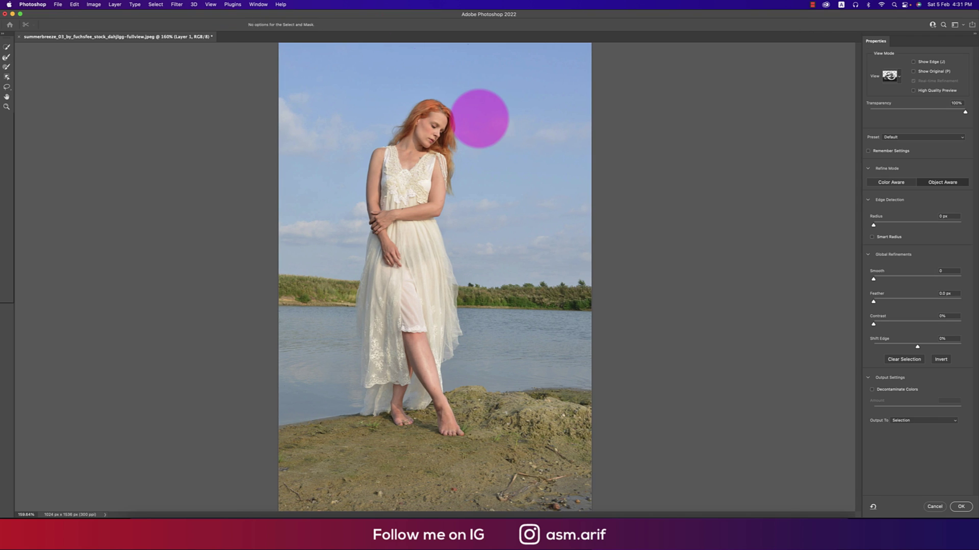
key("w")
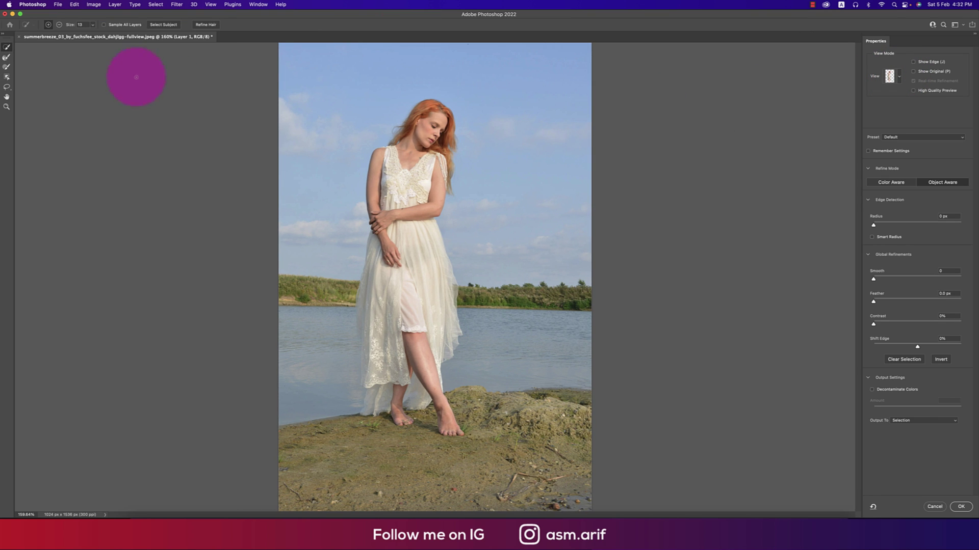
left_click(889, 78)
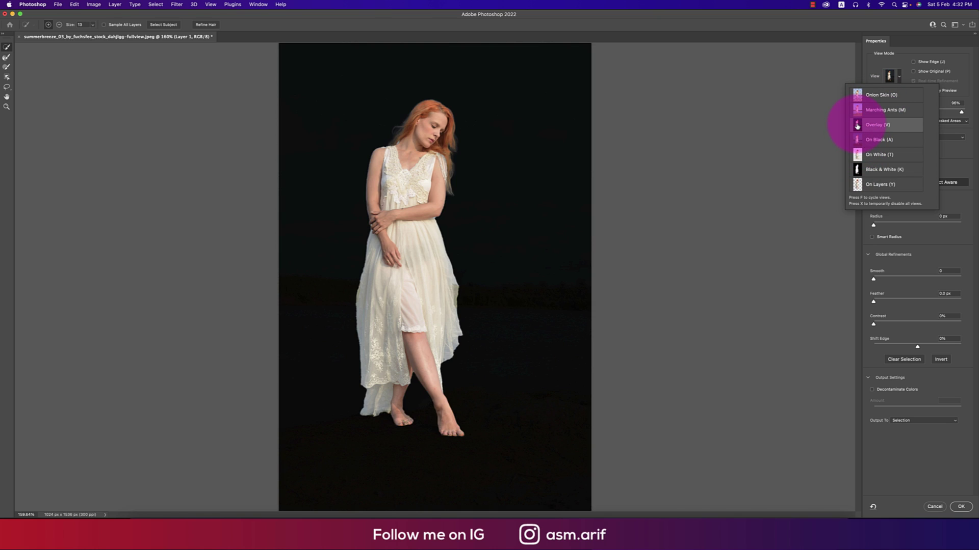
- Apply Refine Hair, then paint along the loose hair beside the woman's face and shoulder with a smaller Refine Edge brush
left_click(215, 25)
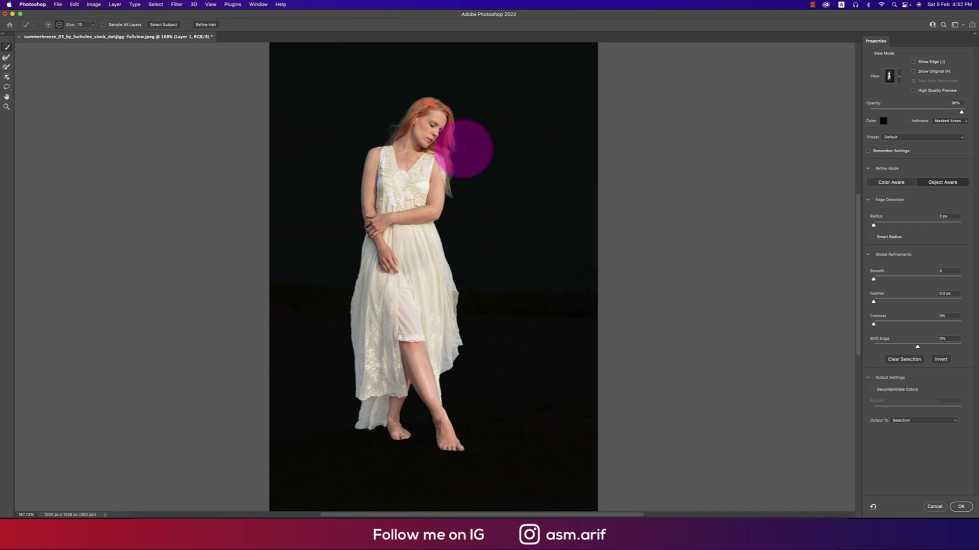
scroll(465, 148, "up", 3)
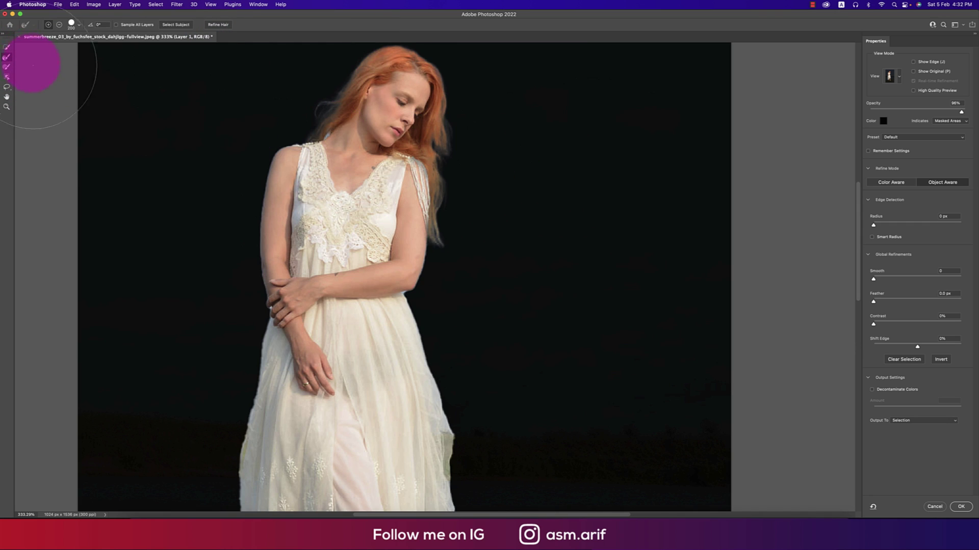
key("bracketleft")
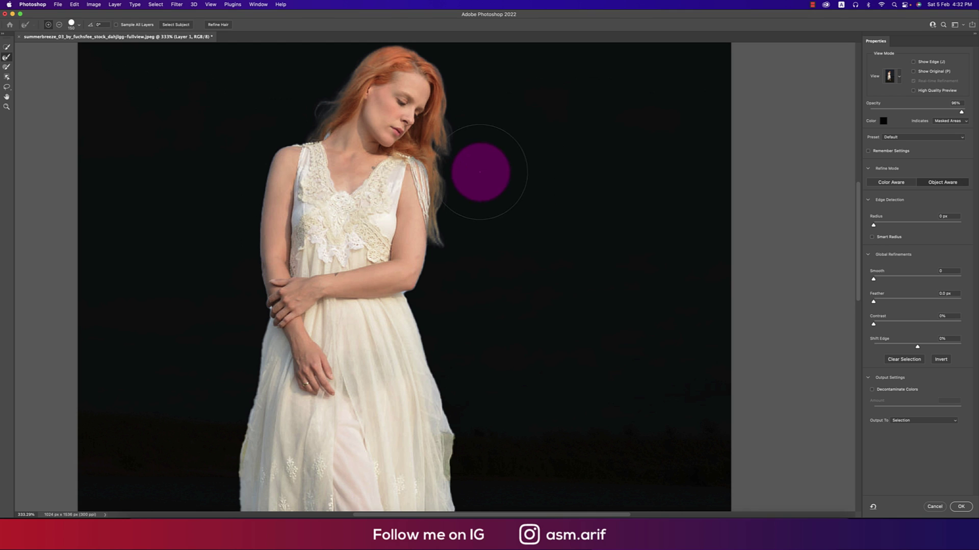
left_click_drag(452, 120, 444, 265)
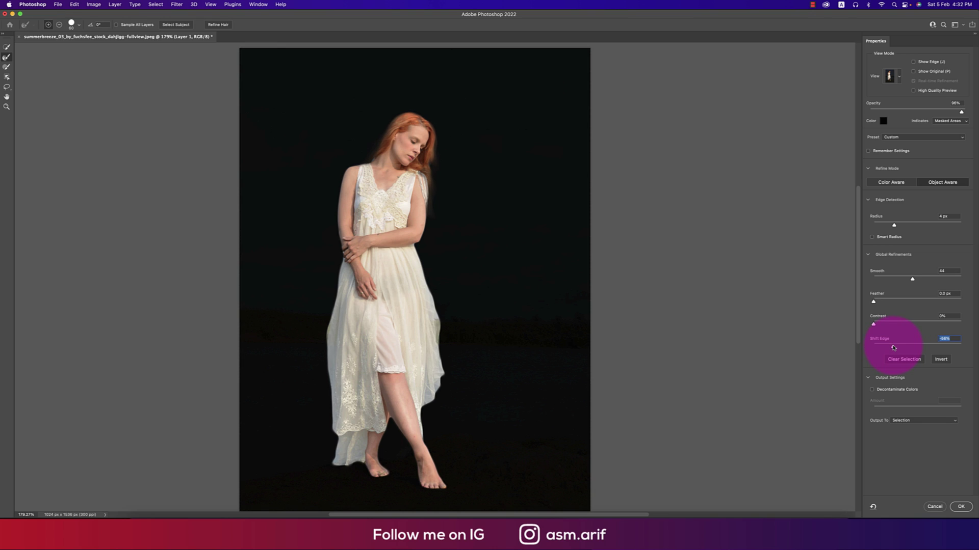
- Apply the refinement with a 4 px radius and smoothing of 44, output to a new layer with a layer mask
left_click(906, 423)
left_click(912, 443)
left_click(959, 505)
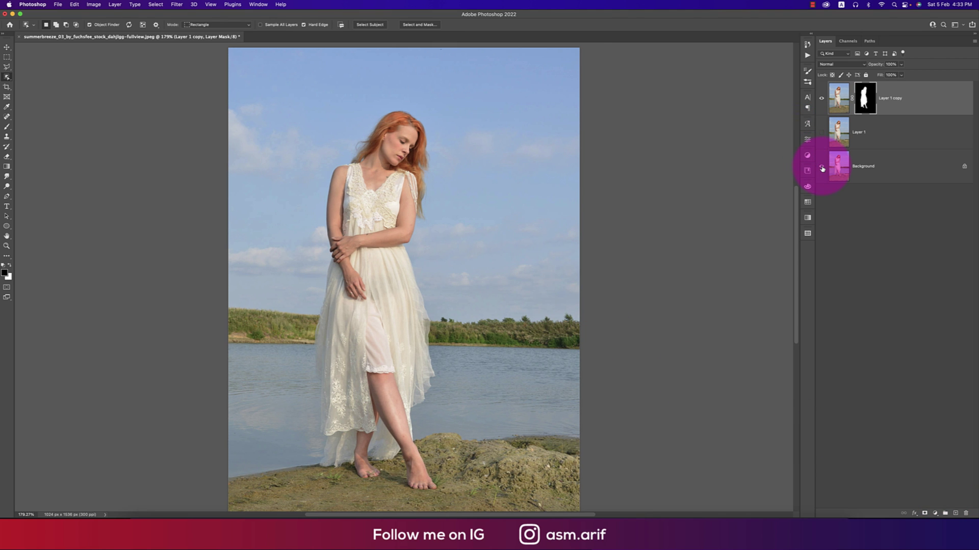
- Hide the masked copy and the Background layer so only Layer 1 is shown and active
left_click(822, 168)
left_click(821, 169)
left_click(826, 133)
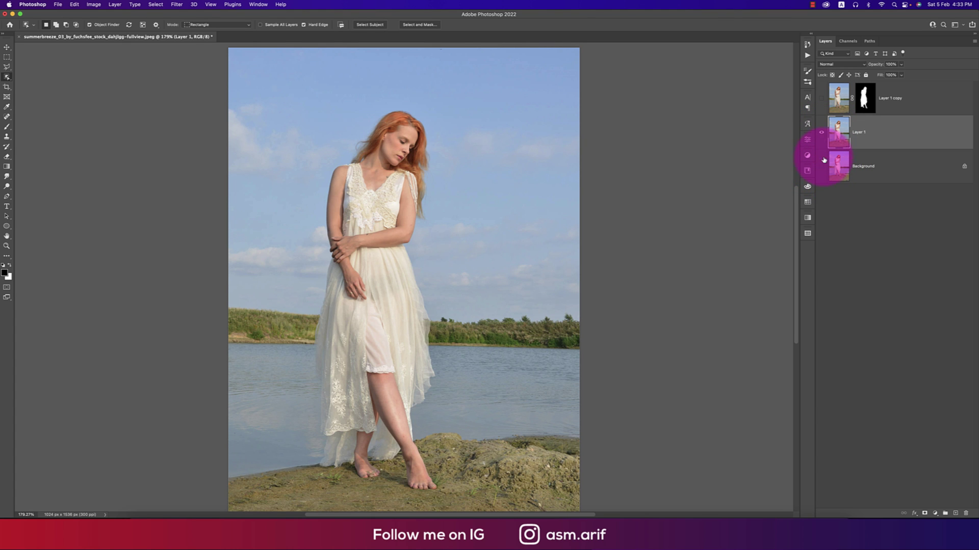
left_click(821, 133)
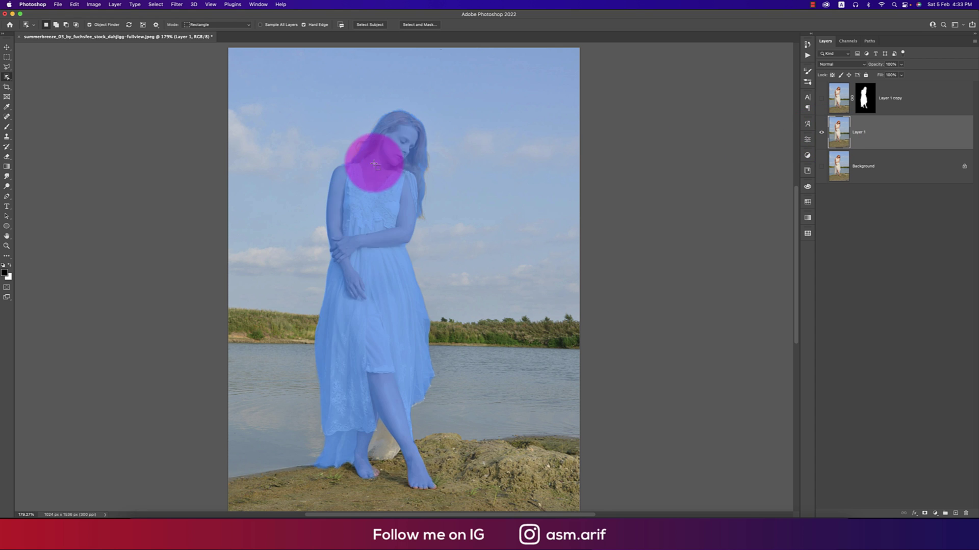
- Load the woman's layer mask as a selection and expand it by 60 pixels
left_click(7, 47)
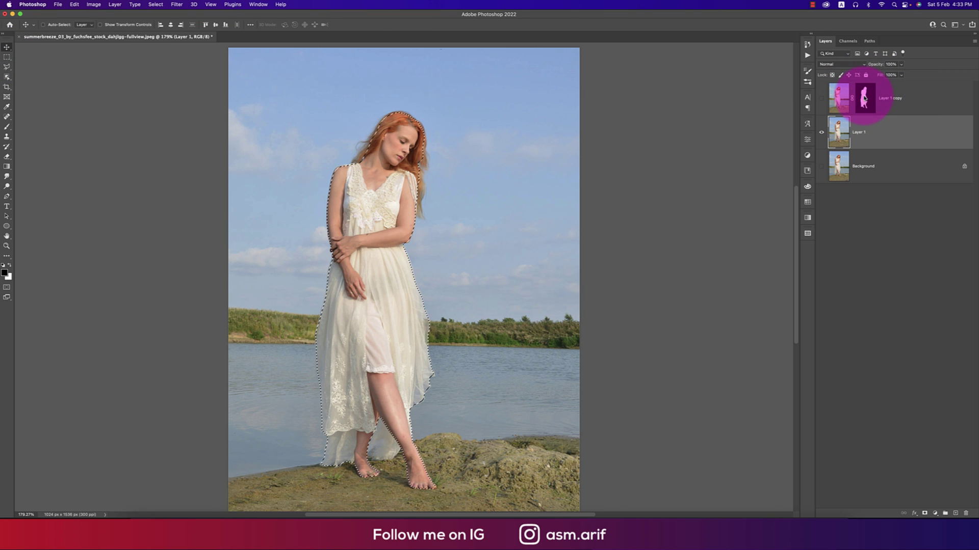
left_click(864, 98, "super")
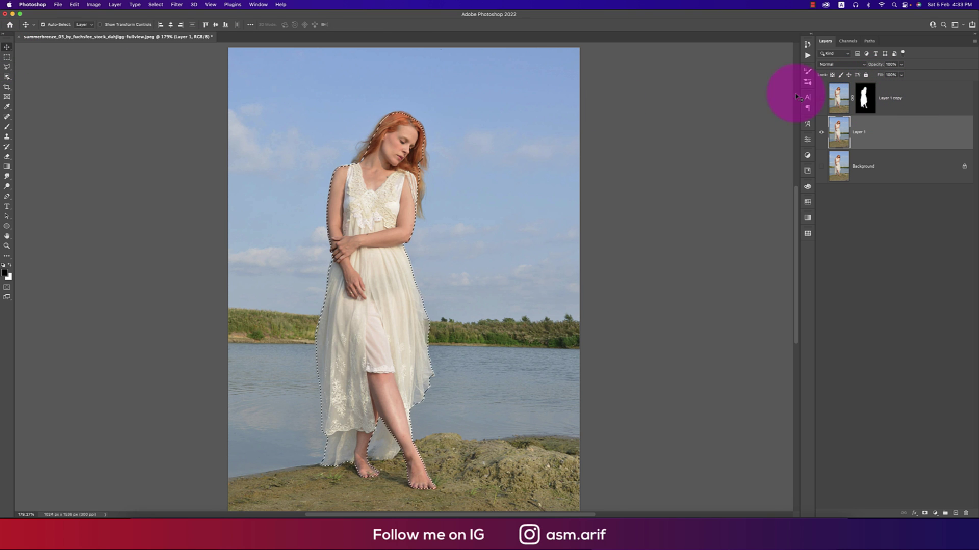
left_click(156, 5)
left_click(179, 117)
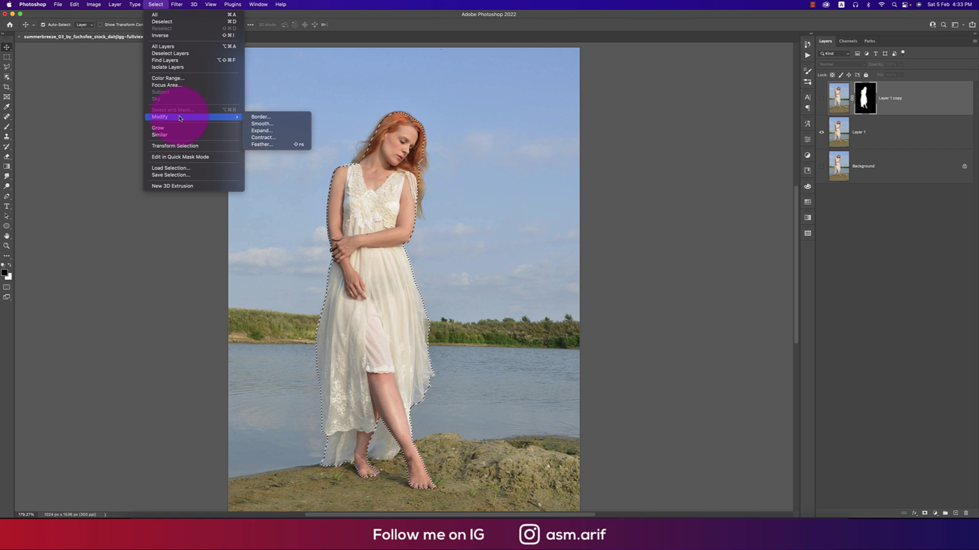
left_click(261, 131)
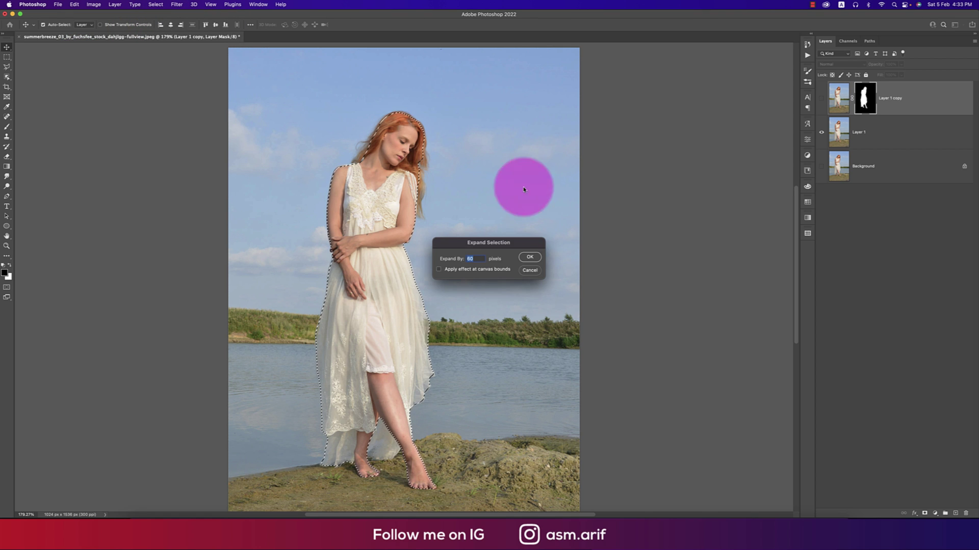
left_click(530, 257)
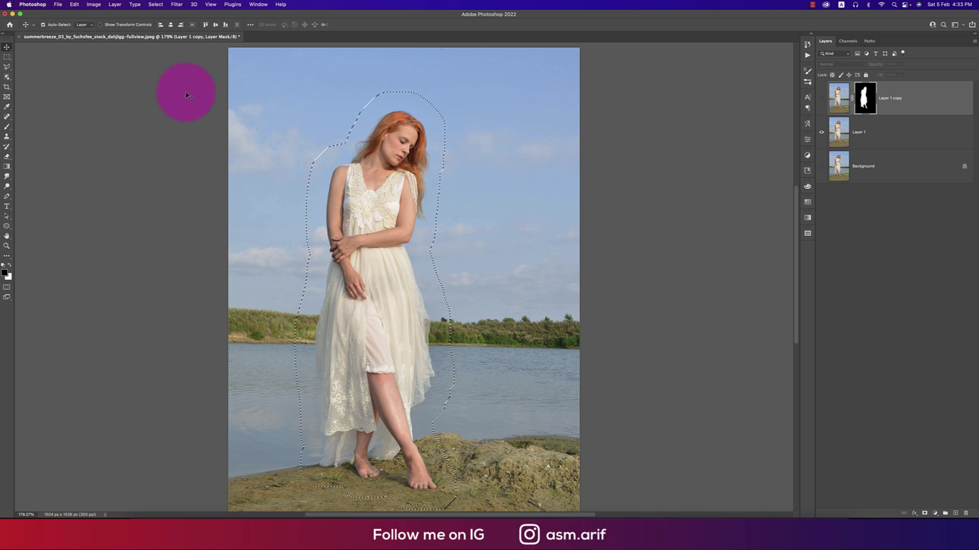
- Replace the woman on Layer 1 using Content-Aware Fill with rectangular sampling, output to a new layer, and clear the selection
left_click(74, 5)
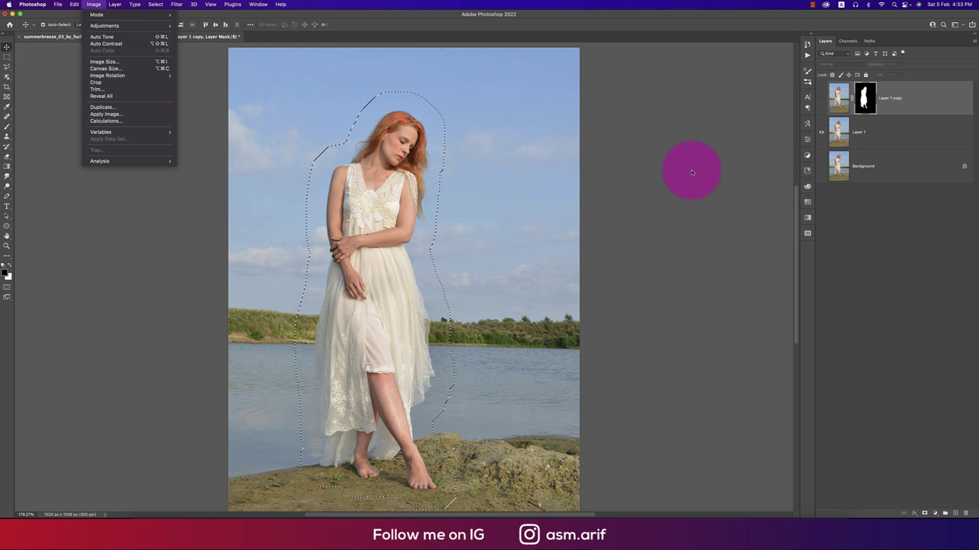
left_click(902, 131)
left_click(872, 135)
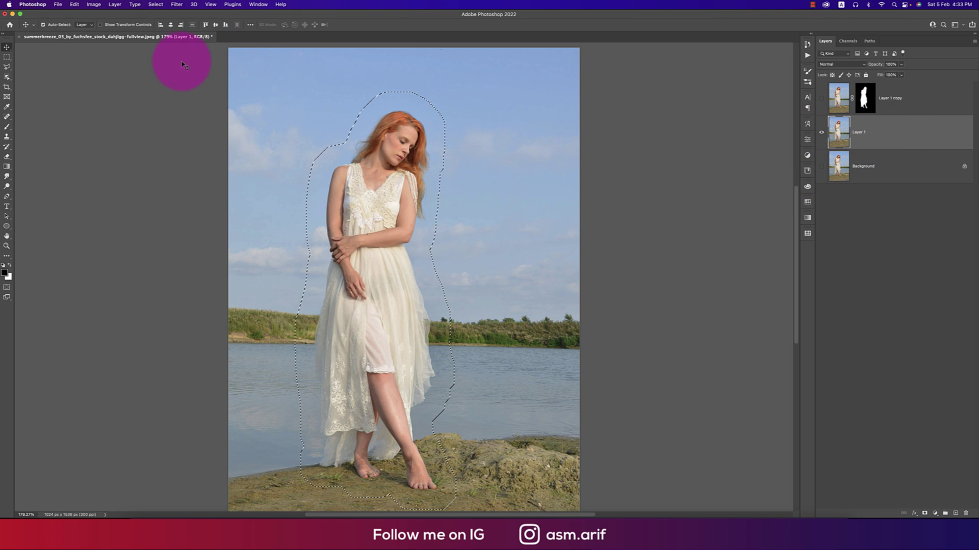
left_click(74, 5)
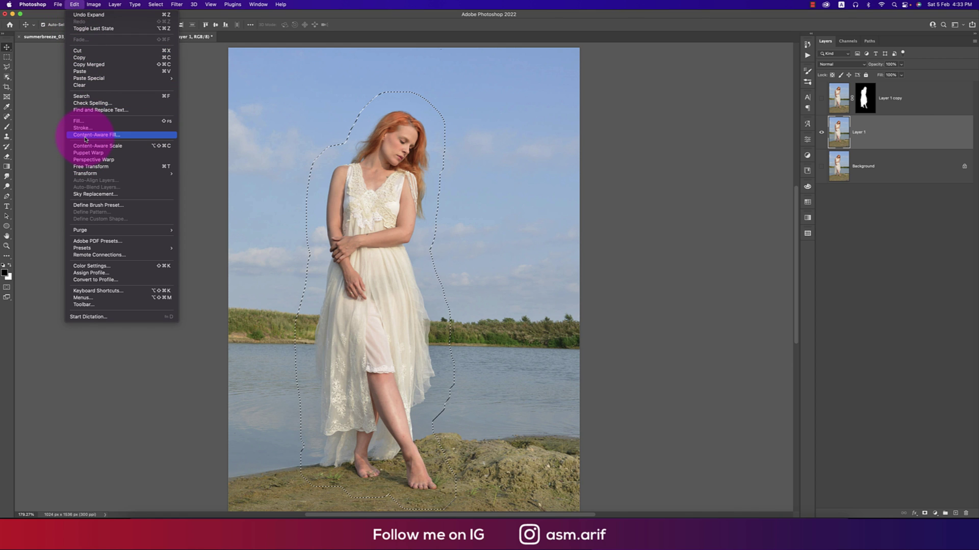
left_click(143, 135)
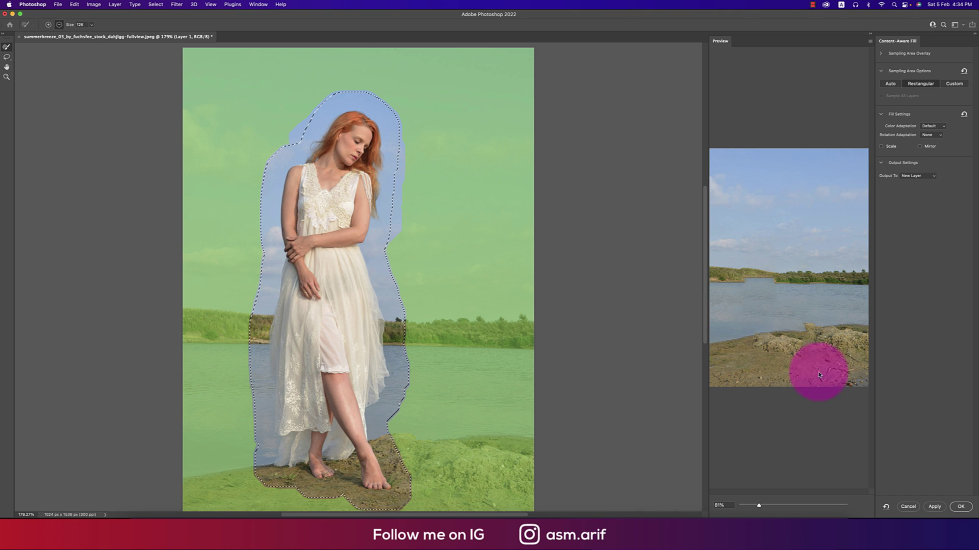
left_click(961, 507)
key("super+d")
- Merge the content-aware fill layer with Layer 1
scroll(584, 288, "down", 3)
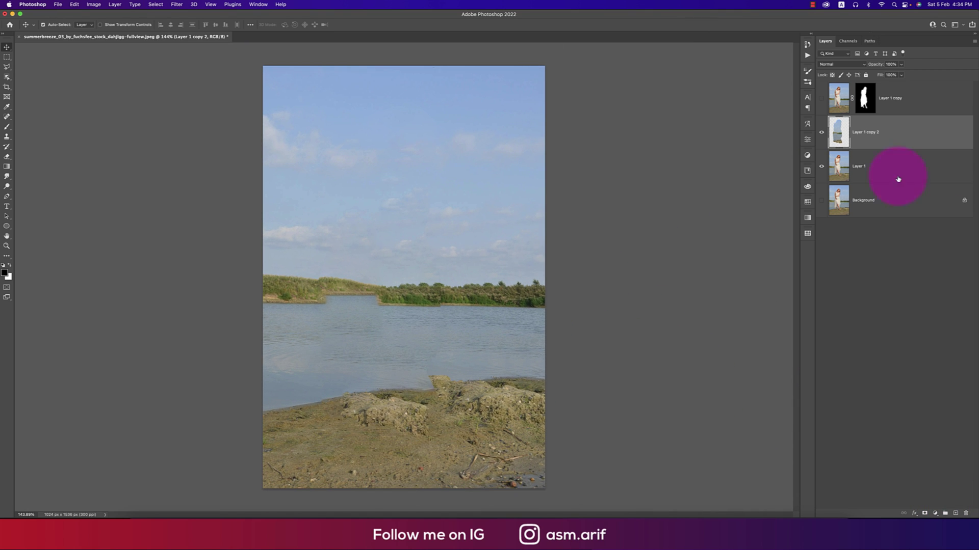
left_click(873, 170, "shift")
key("super+e")
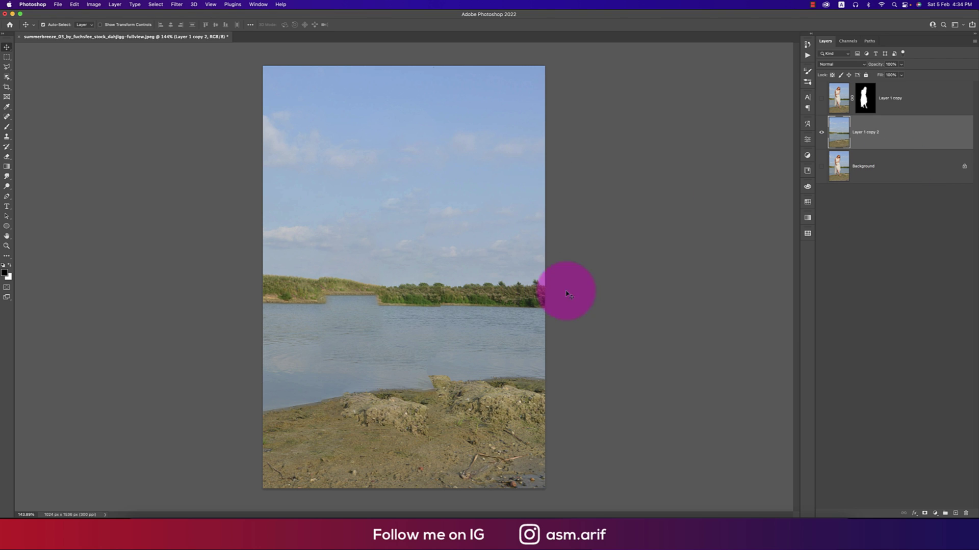
- Add a grey (#6a6a6a) Solid Color fill layer directly above the Background layer
left_click(904, 179)
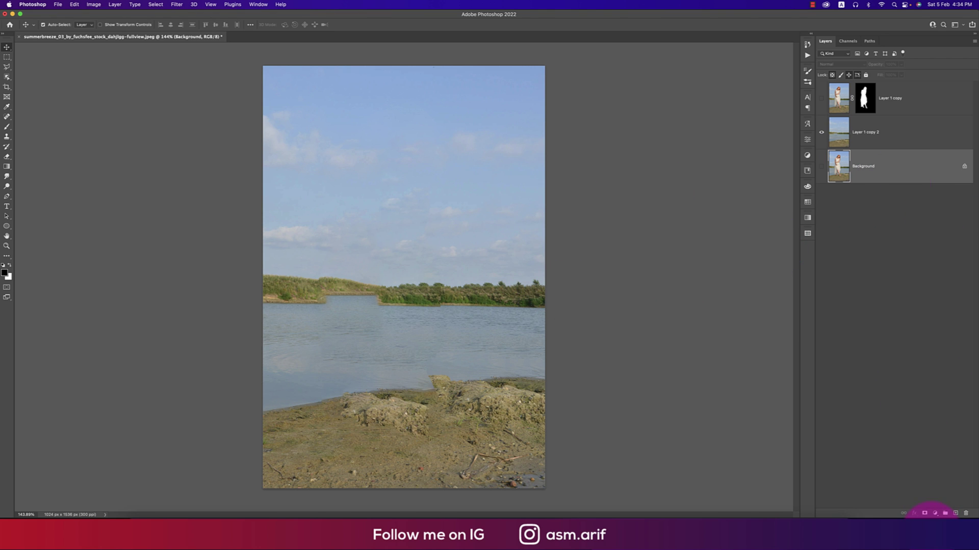
left_click(934, 513)
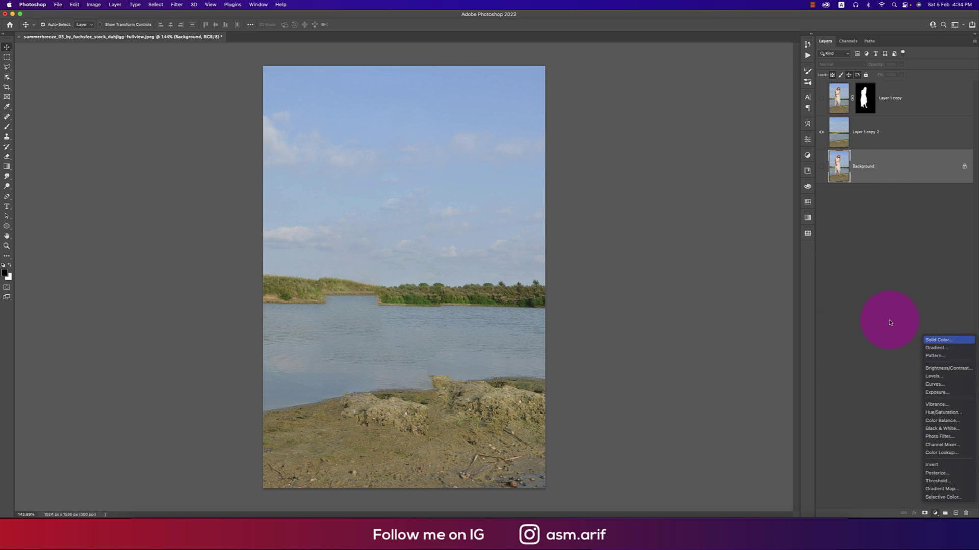
left_click(926, 338)
left_click_drag(721, 231, 722, 236)
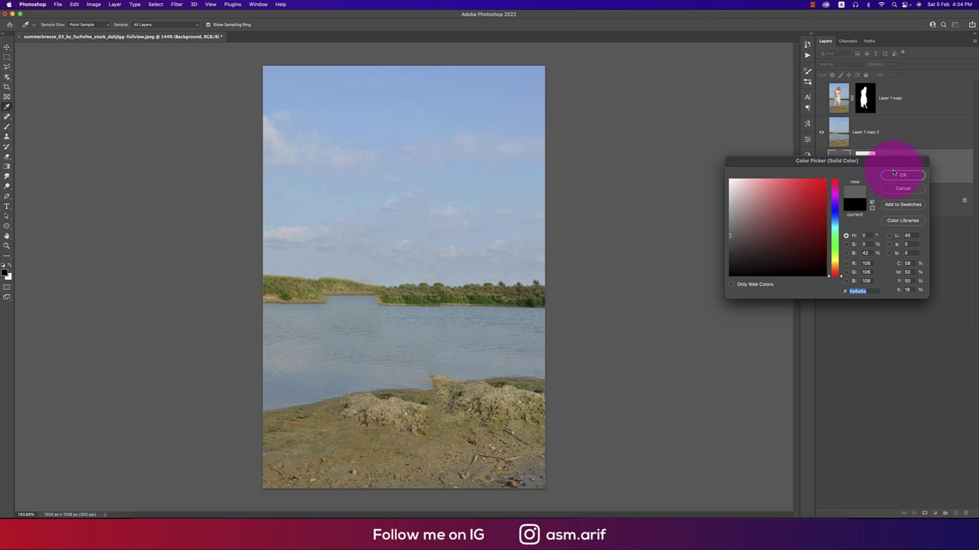
left_click(897, 179)
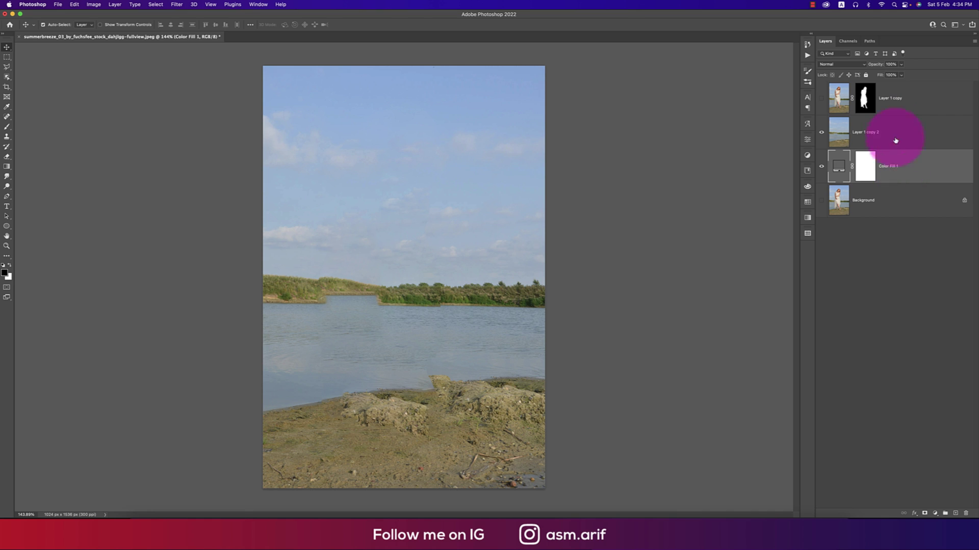
- Add a layer mask to the empty landscape layer and fade out its sky and far shore with a vertical gradient
left_click(895, 131)
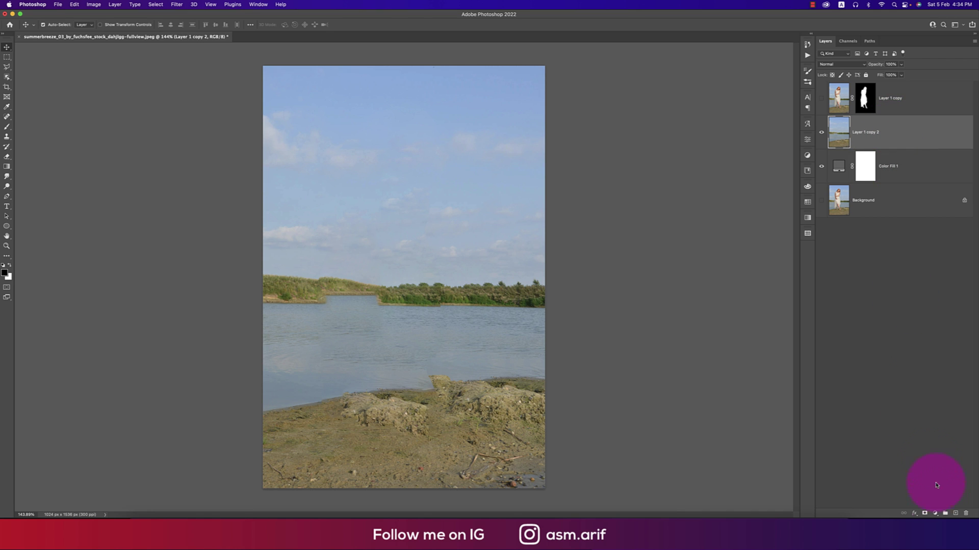
left_click(935, 514)
left_click(928, 514)
left_click(925, 513)
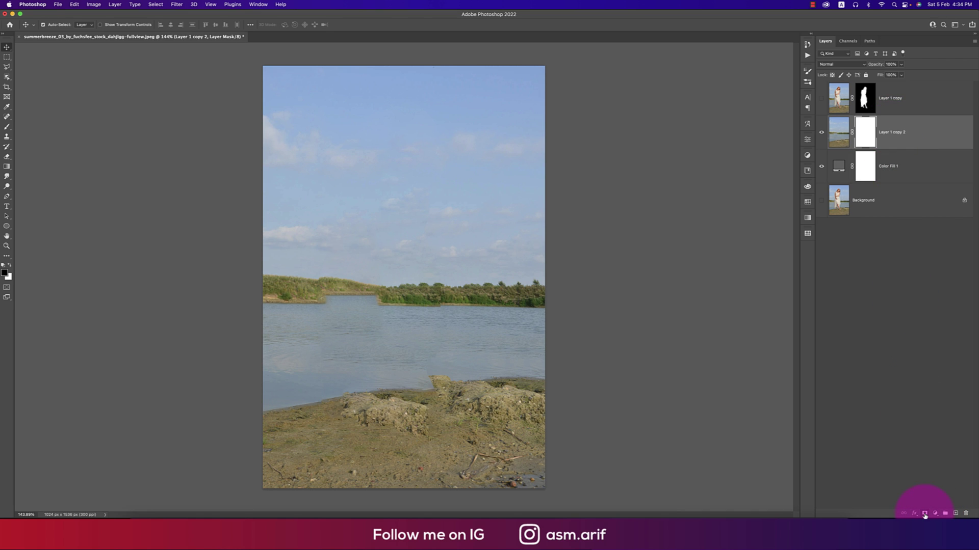
key("g")
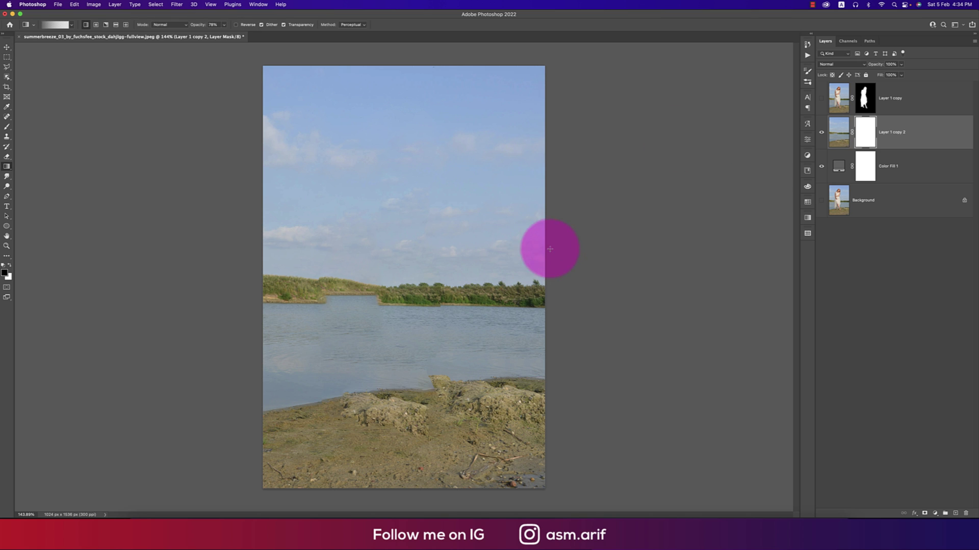
left_click_drag(541, 273, 510, 355)
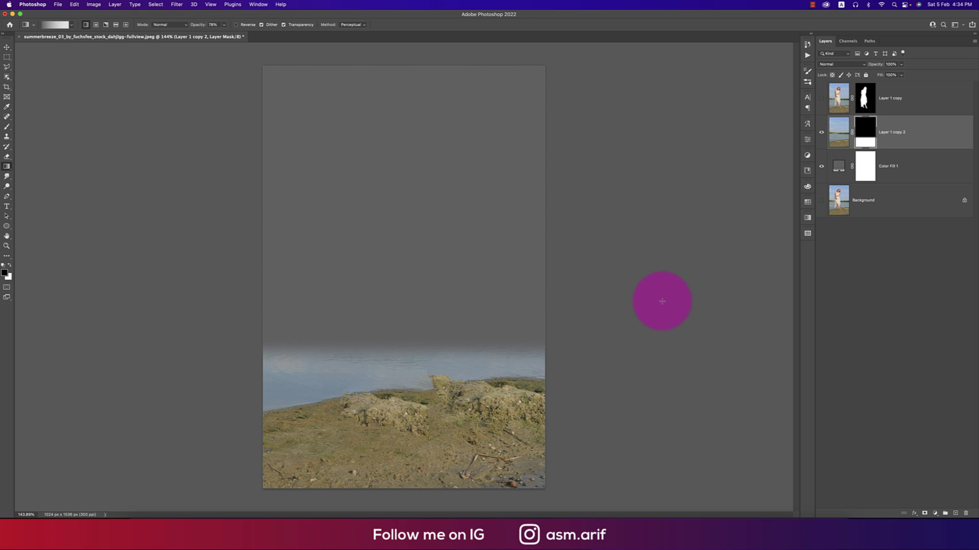
- Enlarge the masked landscape layer slightly with Free Transform and move it up a little
left_click(838, 133)
key("super+t")
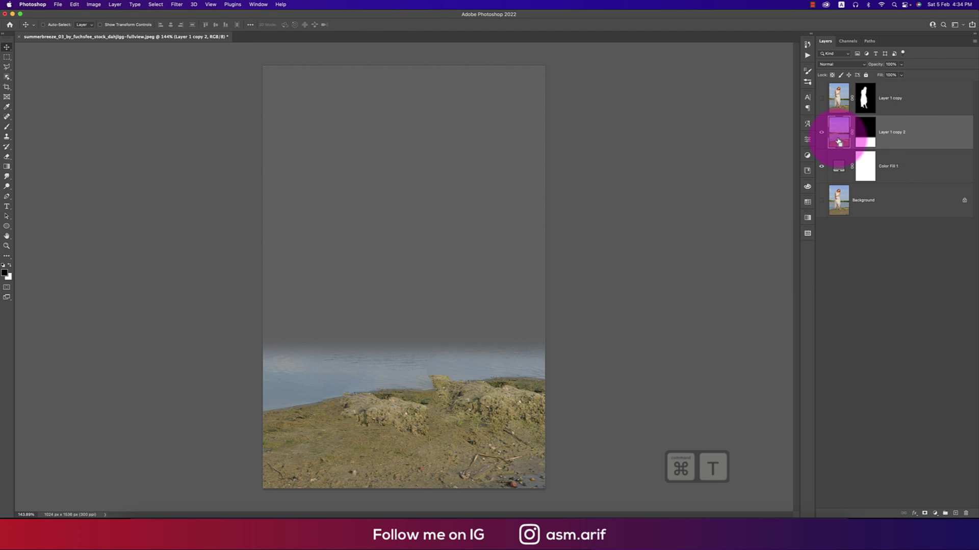
left_click_drag(544, 277, 571, 276)
left_click_drag(494, 372, 493, 350)
key("Return")
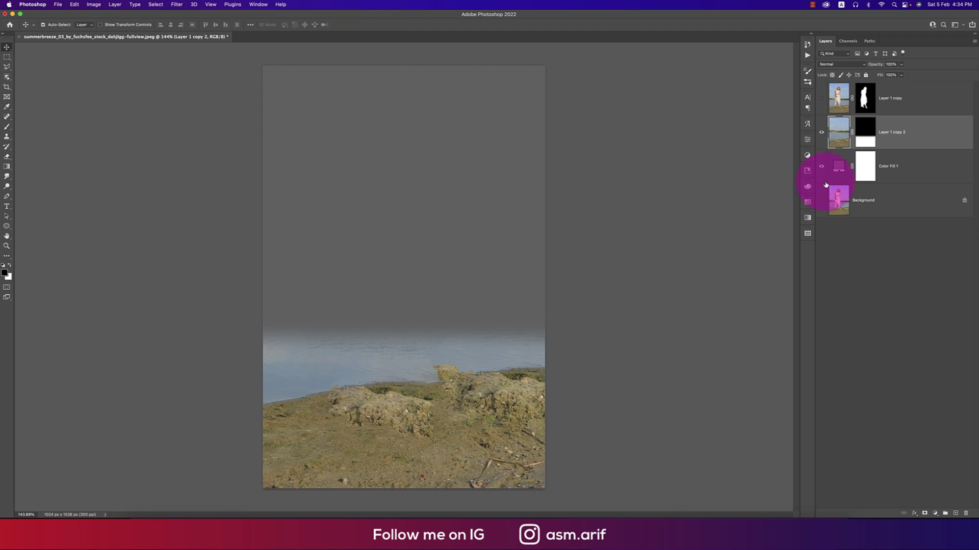
- Select the grey fill layer, switch to Chrome, and save the teal-and-pink sunset cloud photo from Unsplash into the 10-2-22 folder
left_click(900, 165)
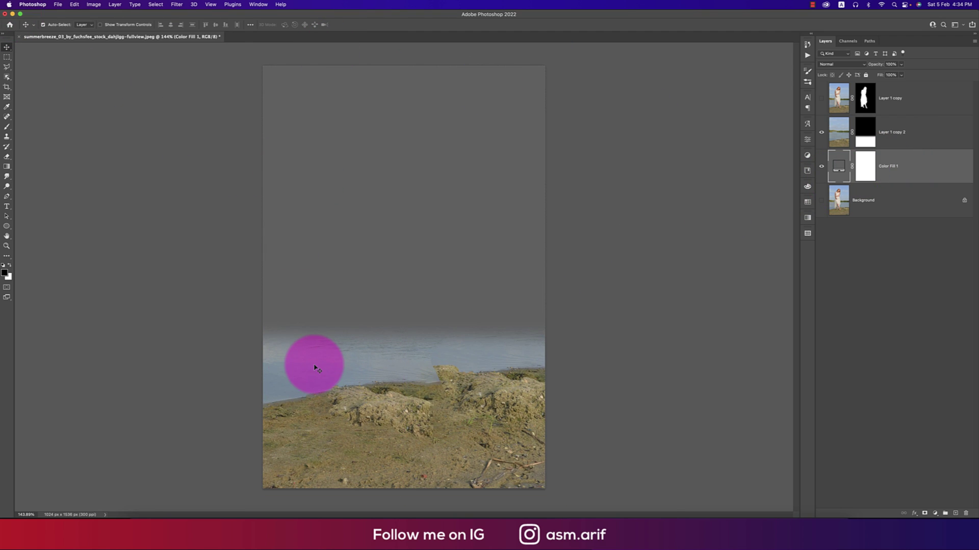
left_click(290, 519)
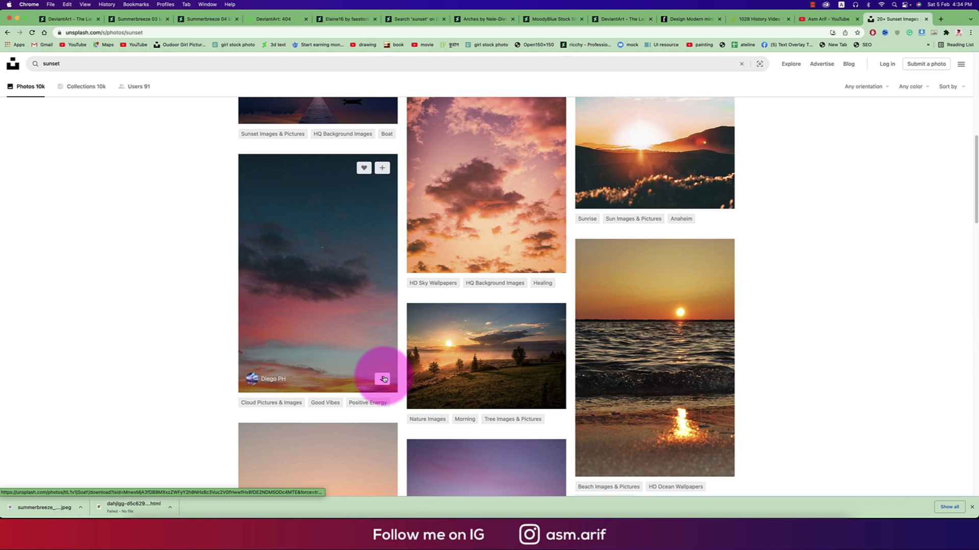
left_click(337, 236)
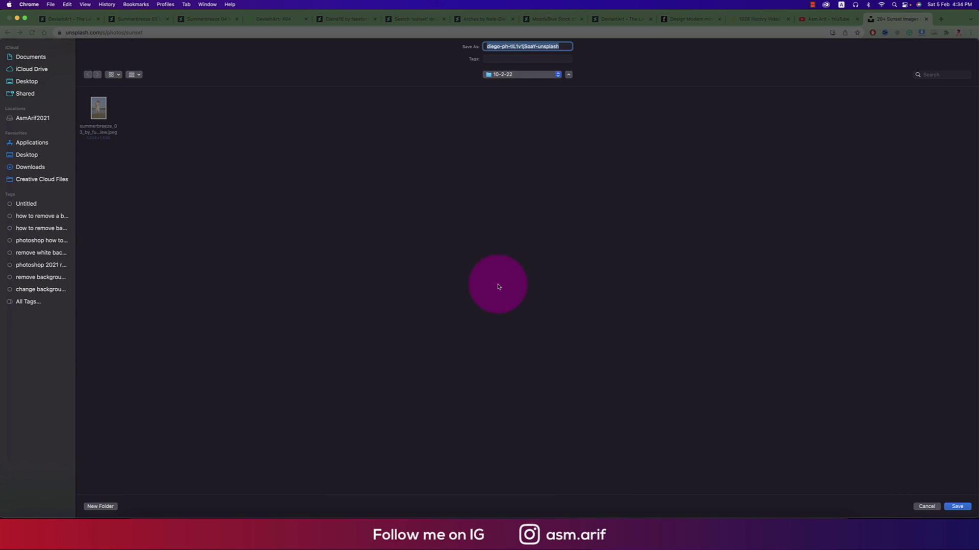
key("Return")
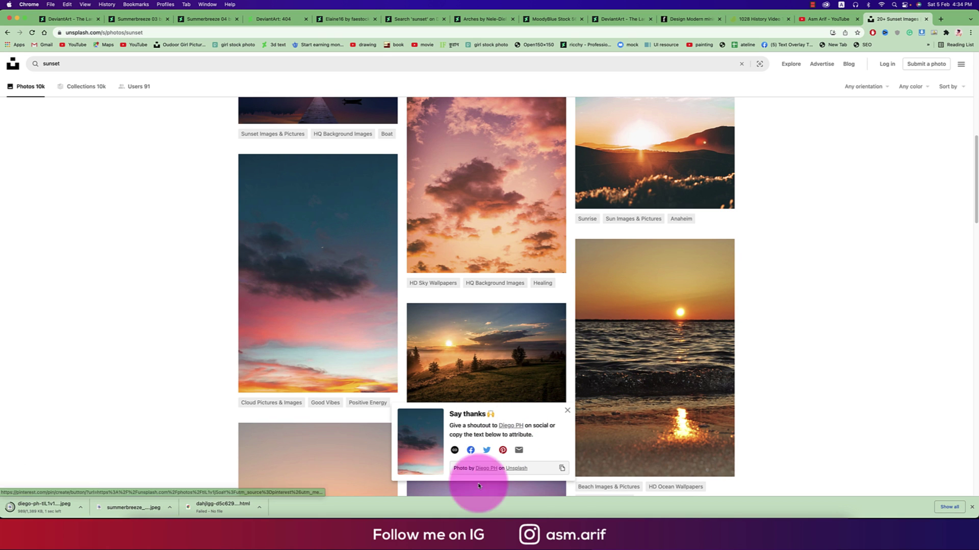
left_click(422, 512)
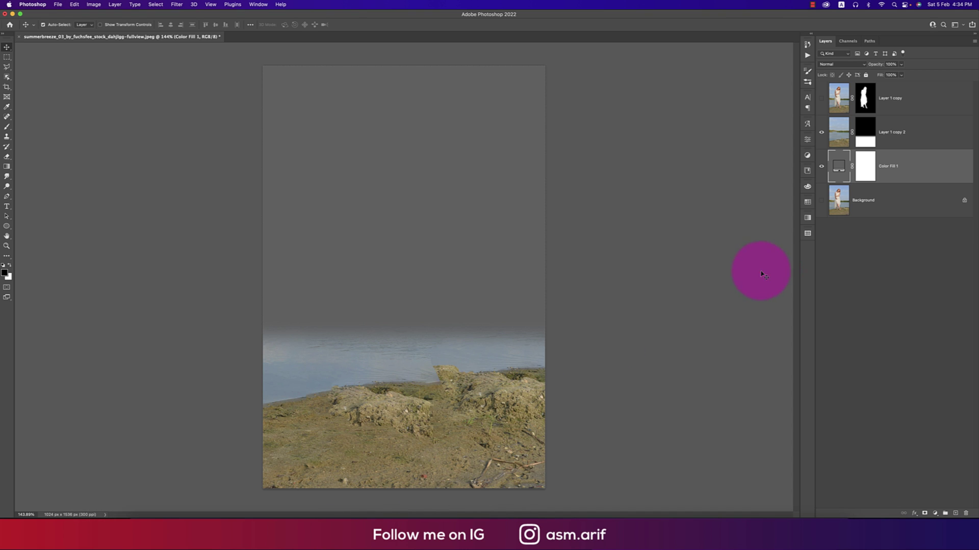
- Place the sunset cloud photo as an embedded image directly above the grey fill, and show the woman's cut-out layer
left_click(58, 4)
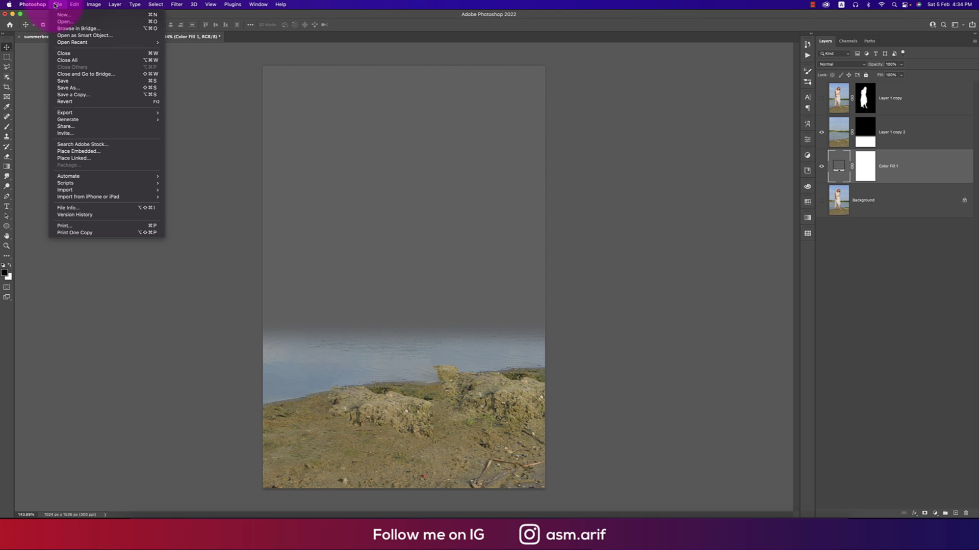
left_click(73, 151)
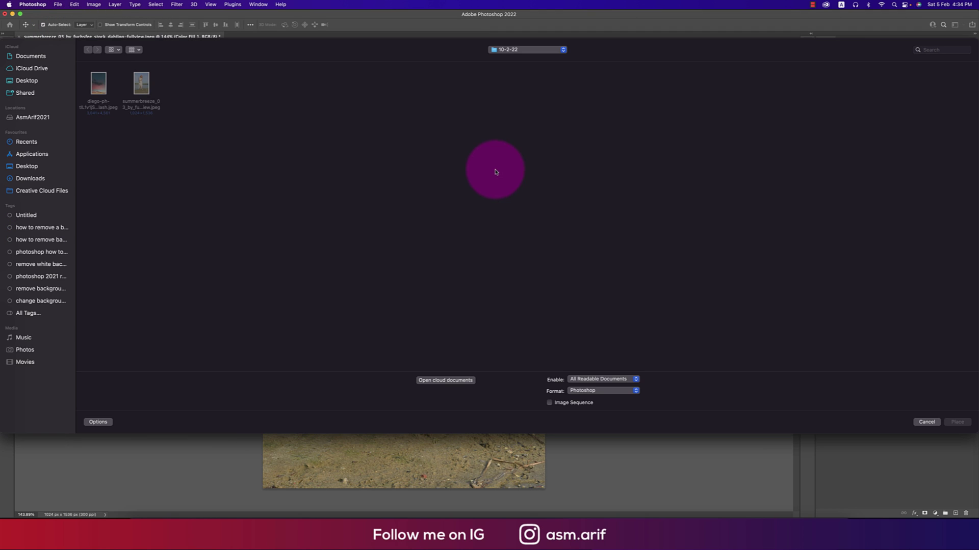
double_click(98, 93)
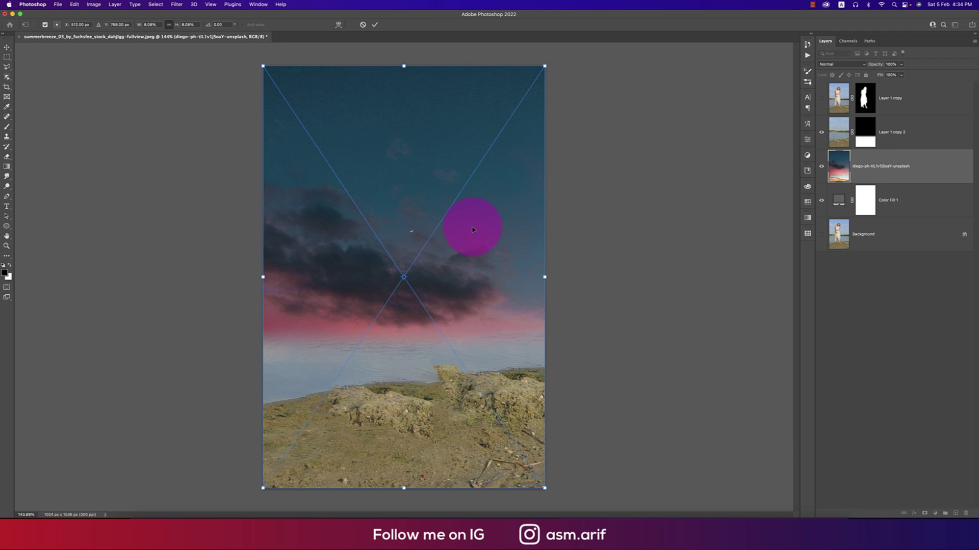
key("Return")
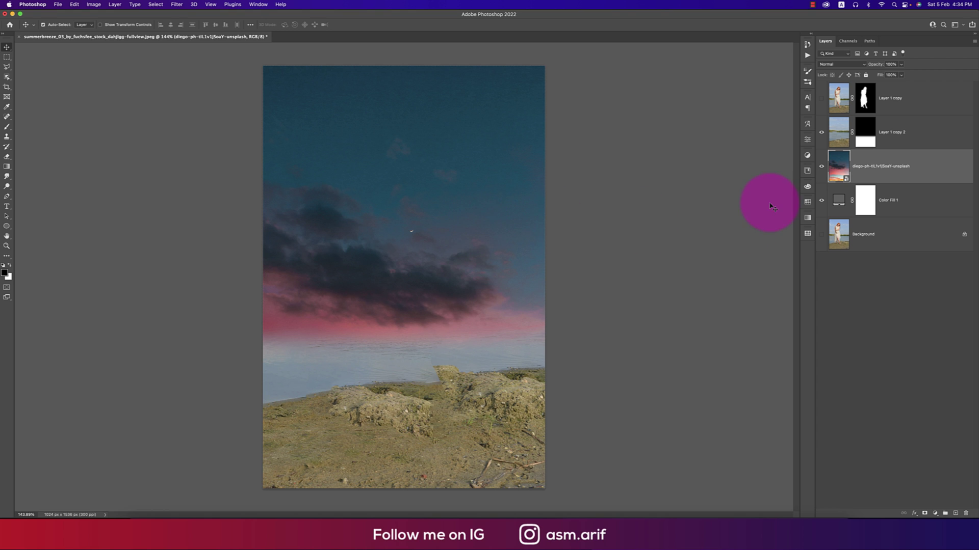
left_click(821, 99)
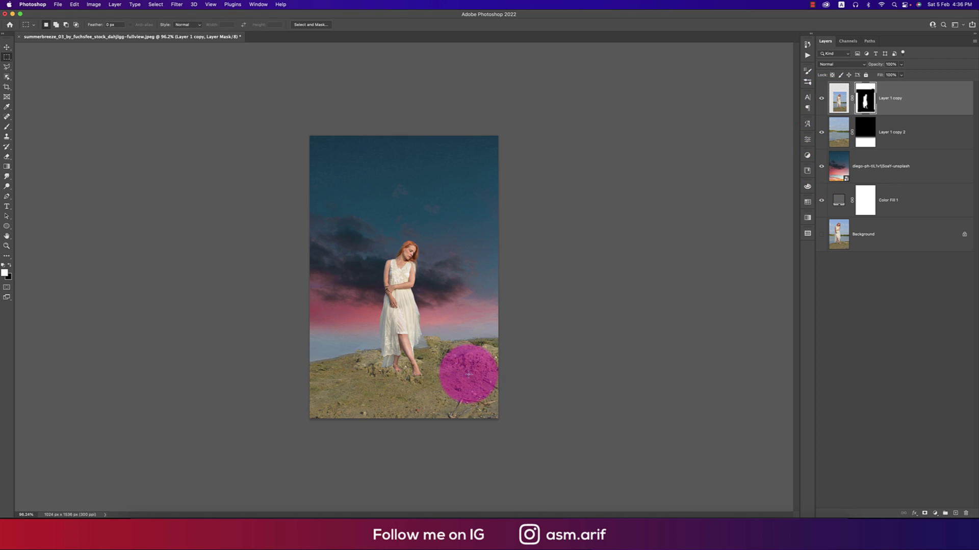
- Switch to Chrome and search Unsplash for "field"
mouse_move(263, 514)
left_click(297, 515)
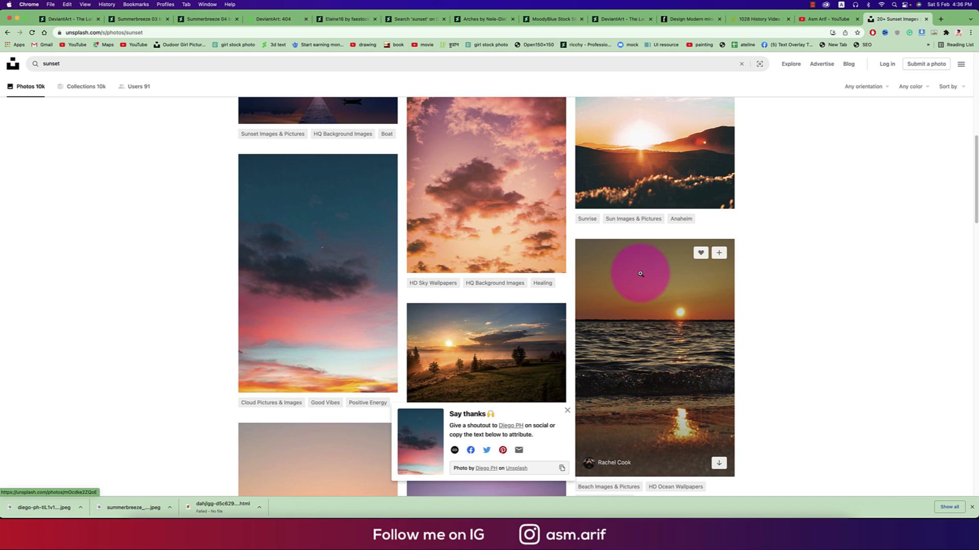
scroll(618, 277, "down", 10)
scroll(480, 252, "down", 5)
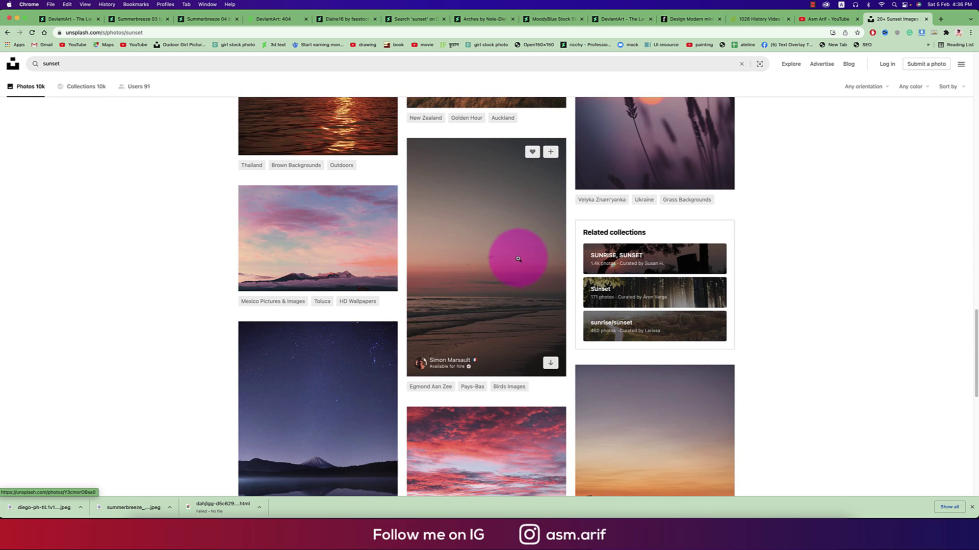
left_click(49, 63)
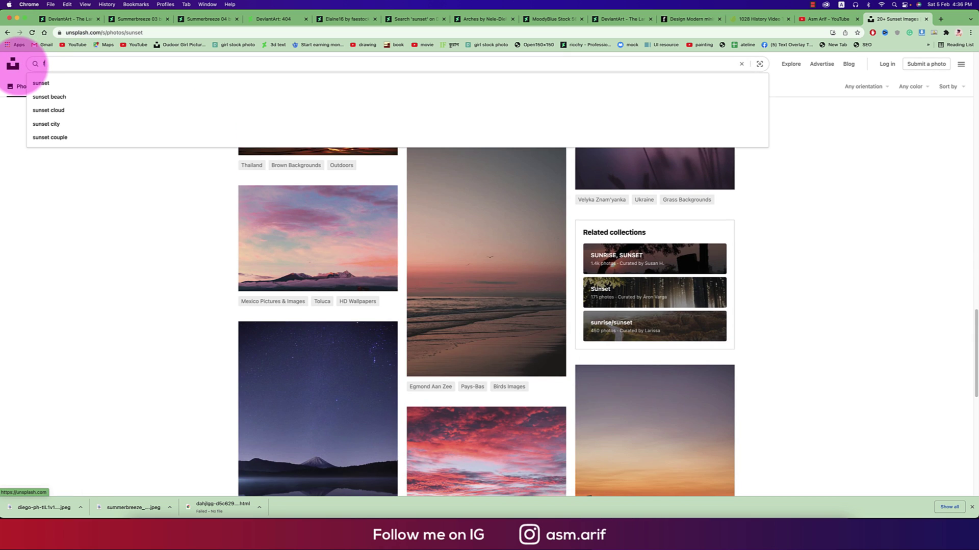
key("Return")
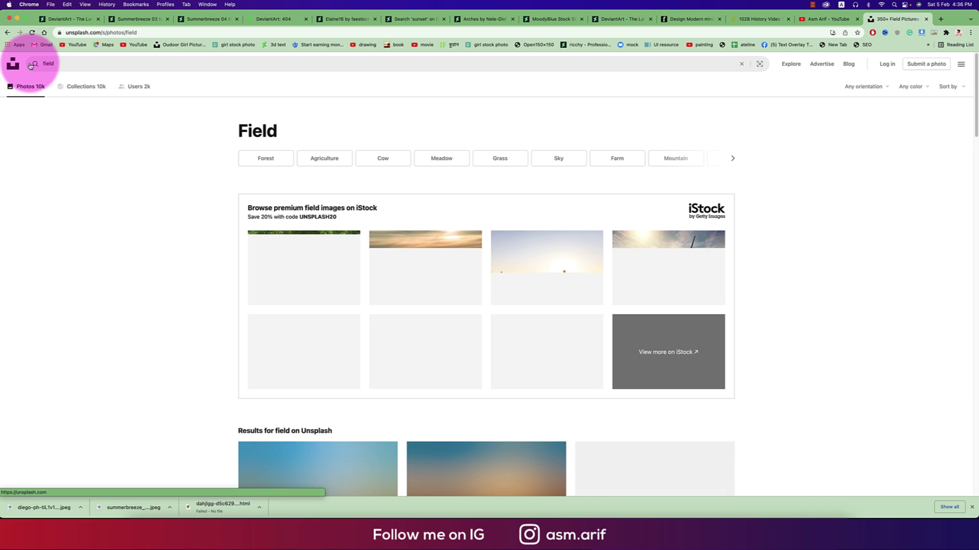
- Save the green meadow photo with the dark forested hill into the 10-2-22 folder and return to Photoshop
scroll(572, 294, "down", 4)
scroll(576, 288, "down", 4)
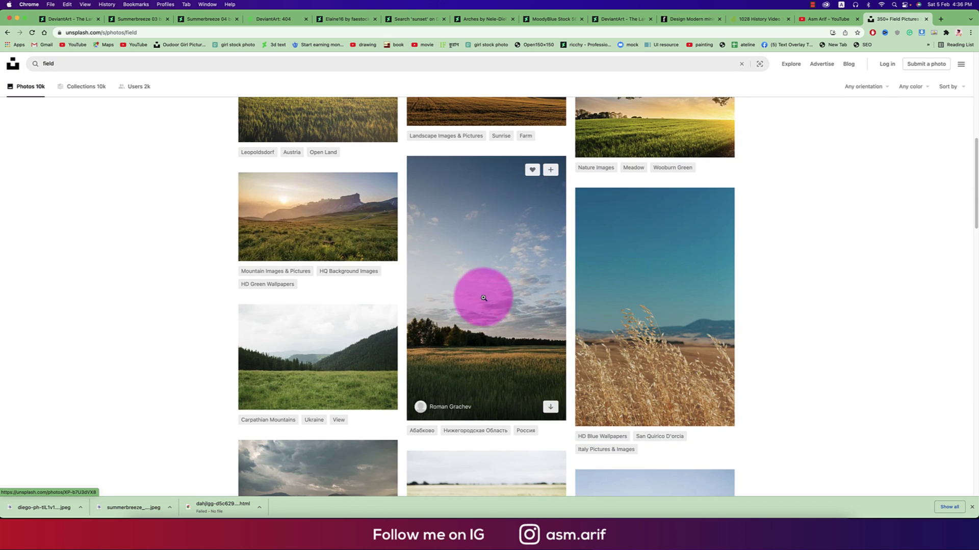
mouse_move(328, 219)
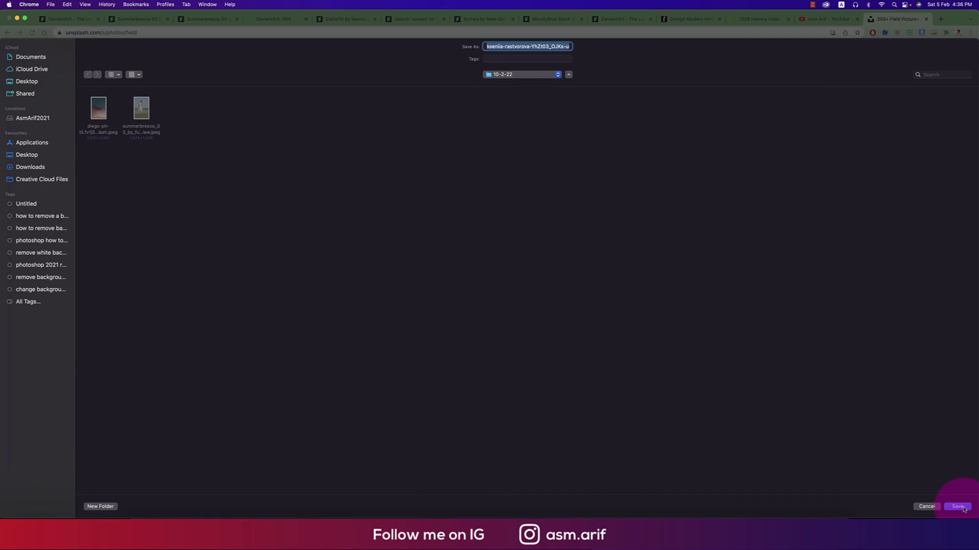
left_click(958, 507)
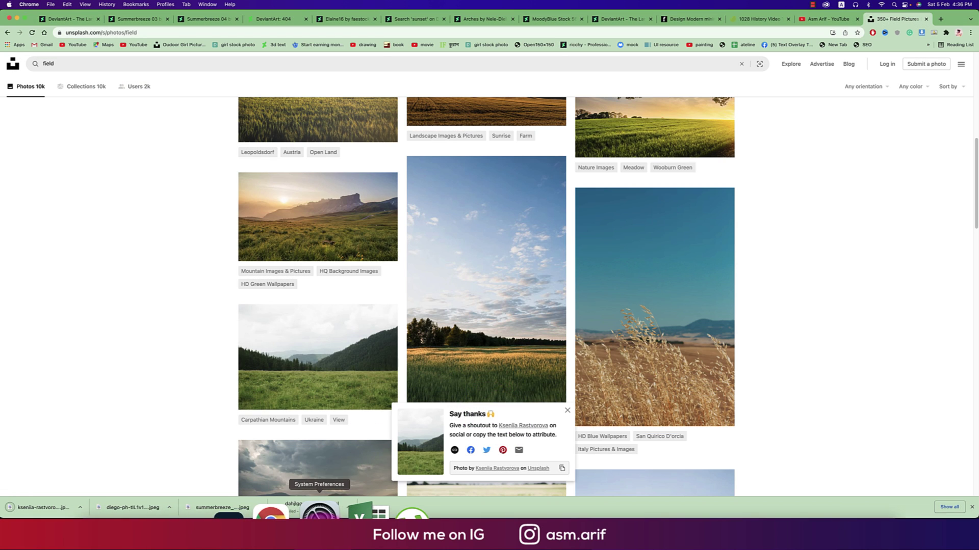
left_click(438, 514)
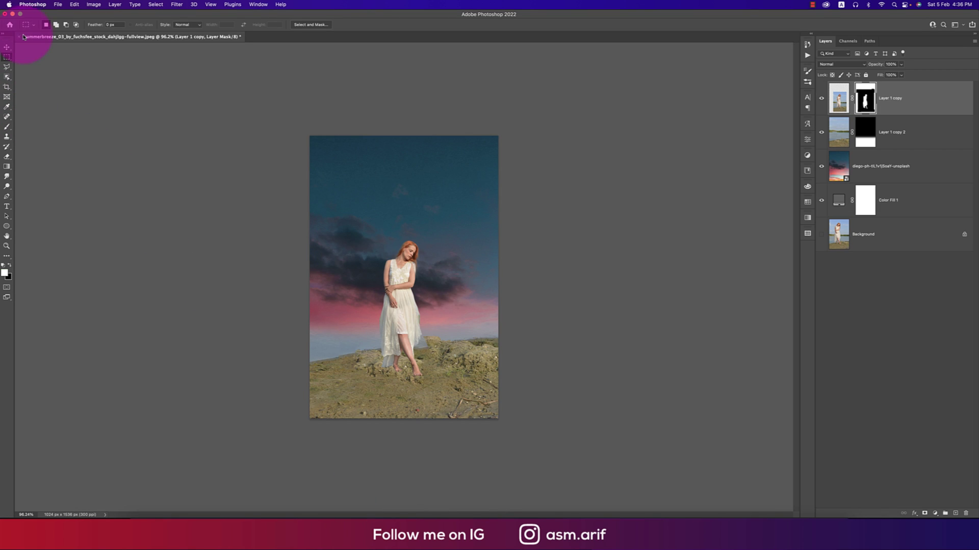
- Place the meadow photo as an embedded image, align it to the canvas's lower edge, and enlarge it to cover nearly the whole canvas
left_click(52, 5)
left_click(87, 151)
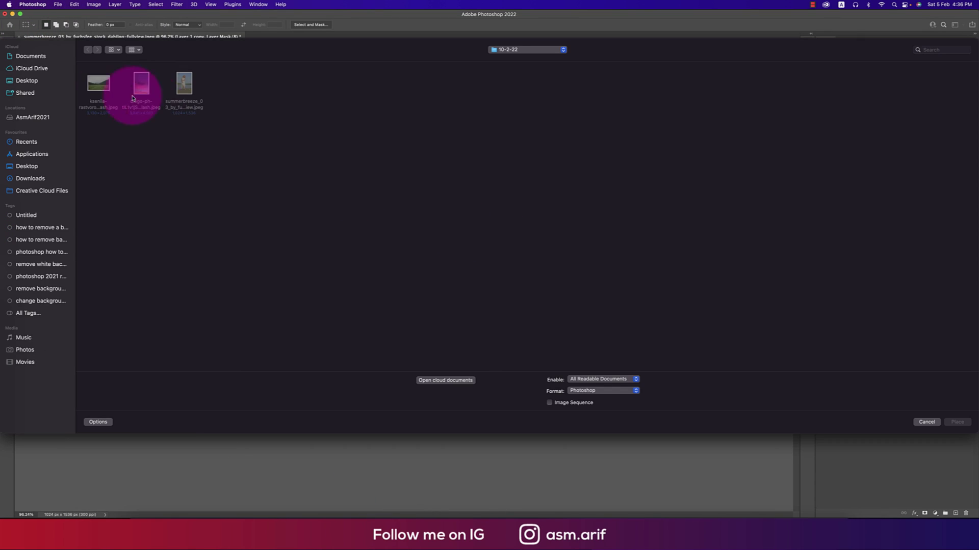
double_click(130, 92)
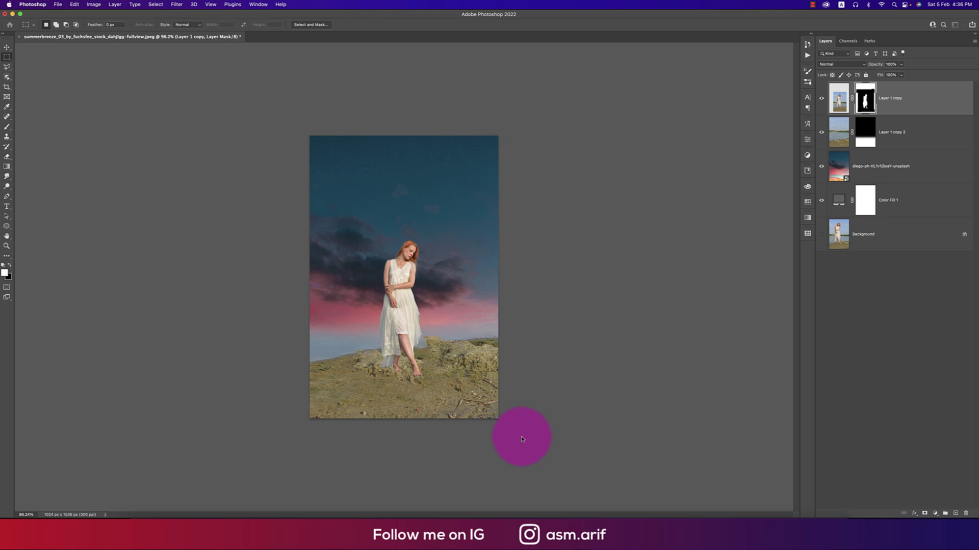
left_click_drag(421, 336, 435, 399)
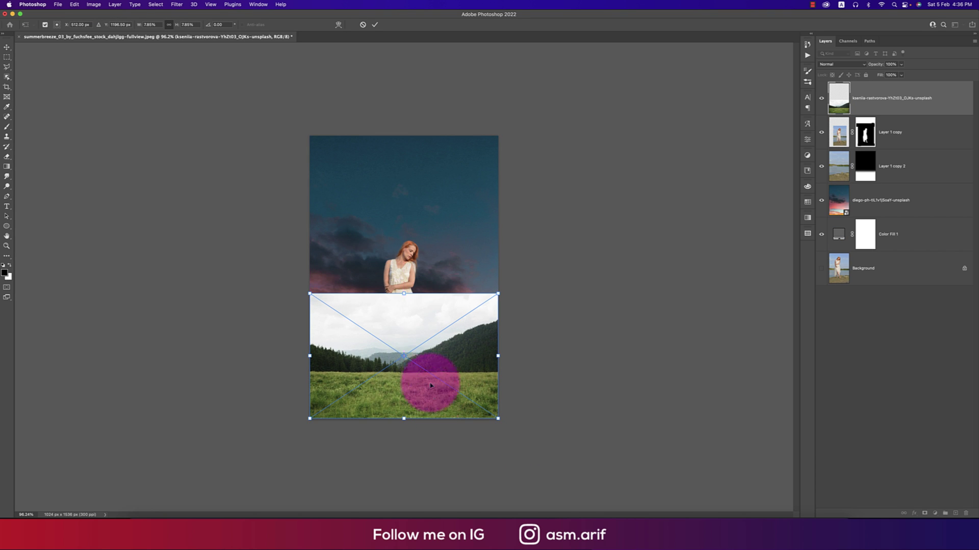
left_click_drag(404, 296, 431, 149)
key("Return")
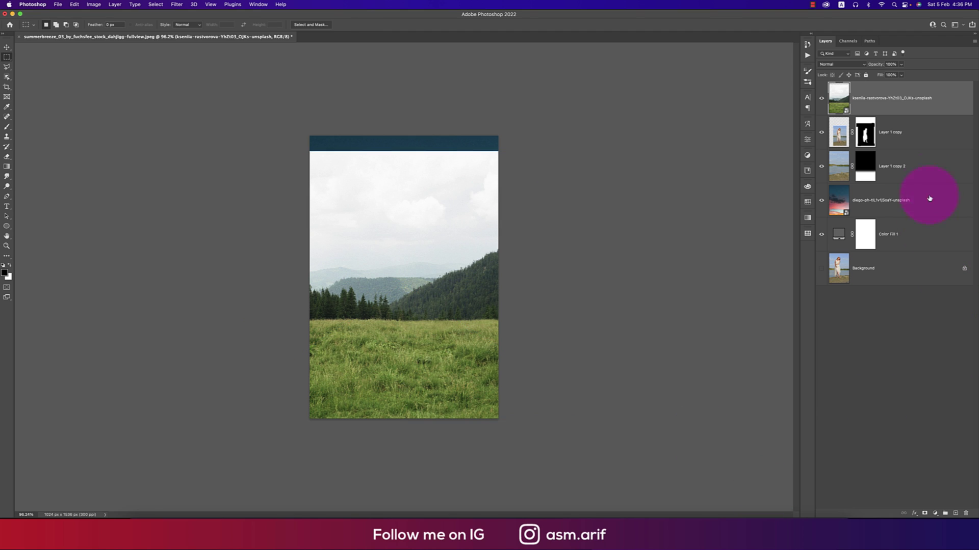
- Move the meadow layer below the sunset sky layer, and hide the sunset sky and Layer 1 copy 2
left_click_drag(912, 101, 902, 207)
left_click(821, 167)
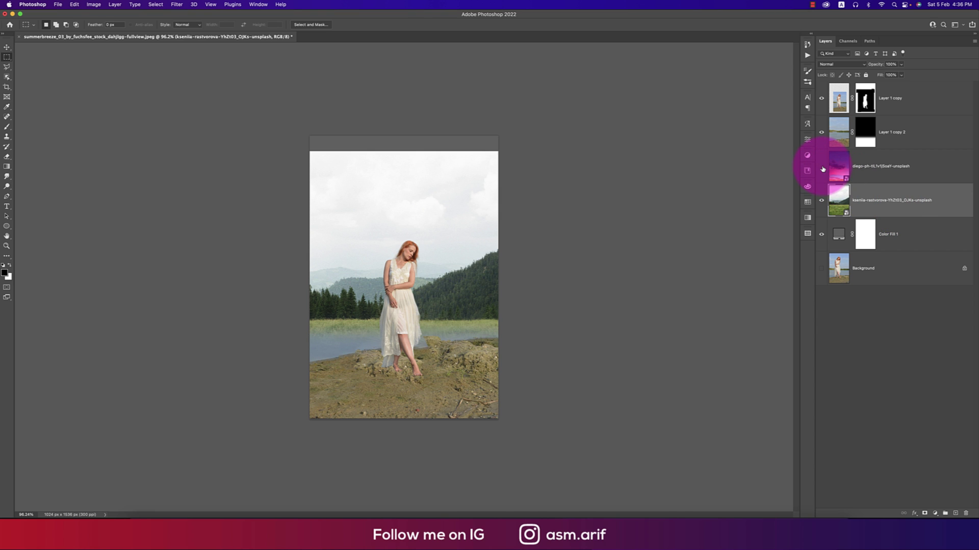
left_click(821, 134)
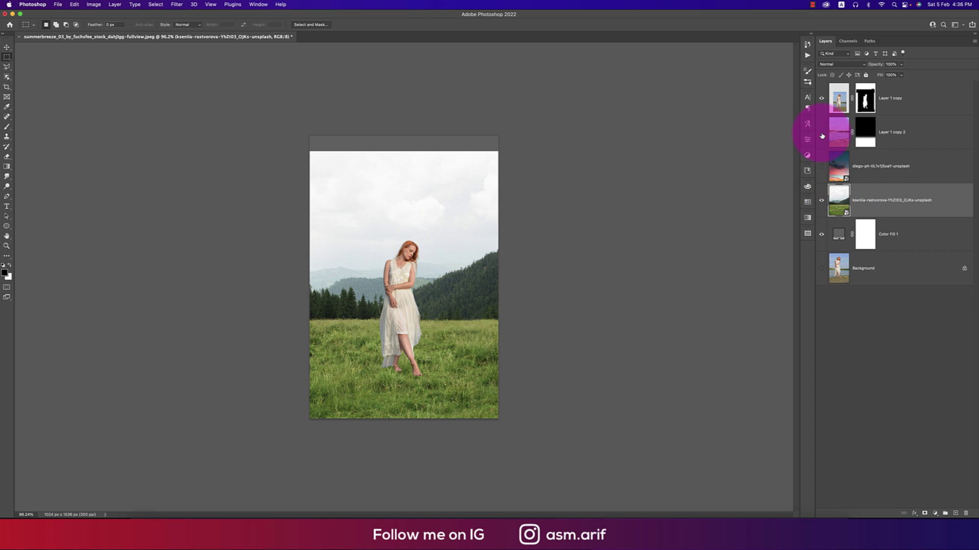
- Move the meadow layer up about 84 px to the canvas's upper edge and stretch its lower edge to fill the canvas
key("v")
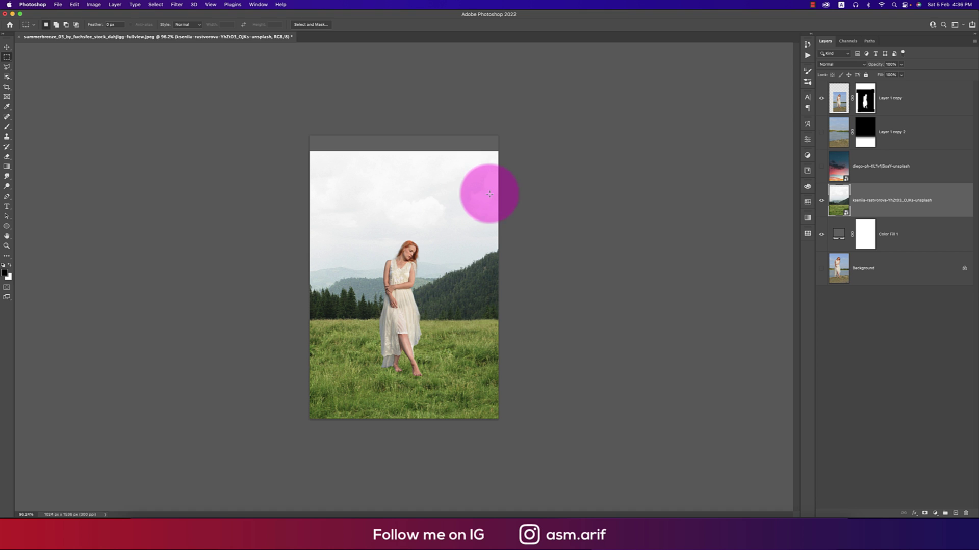
left_click_drag(400, 189, 405, 174)
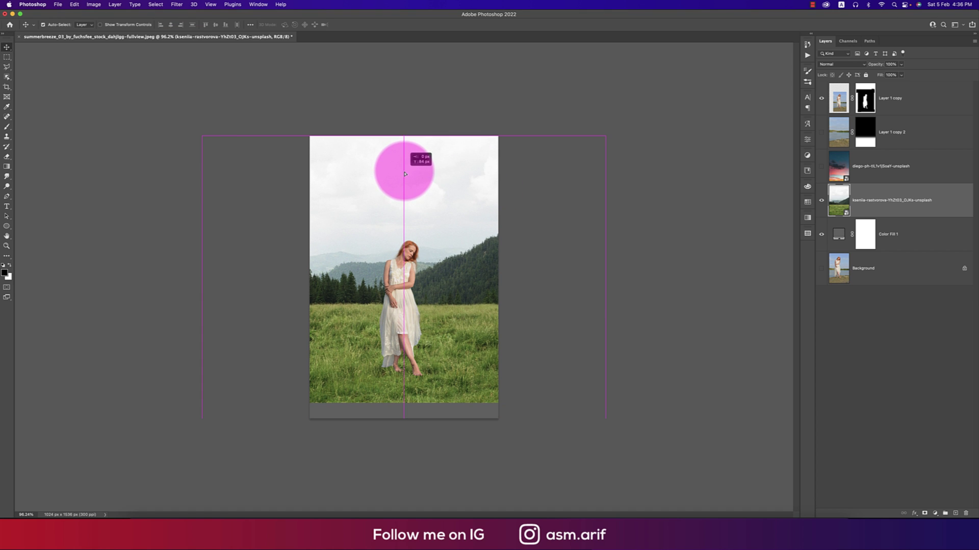
key("super+t")
left_click_drag(404, 403, 403, 419)
key("Return")
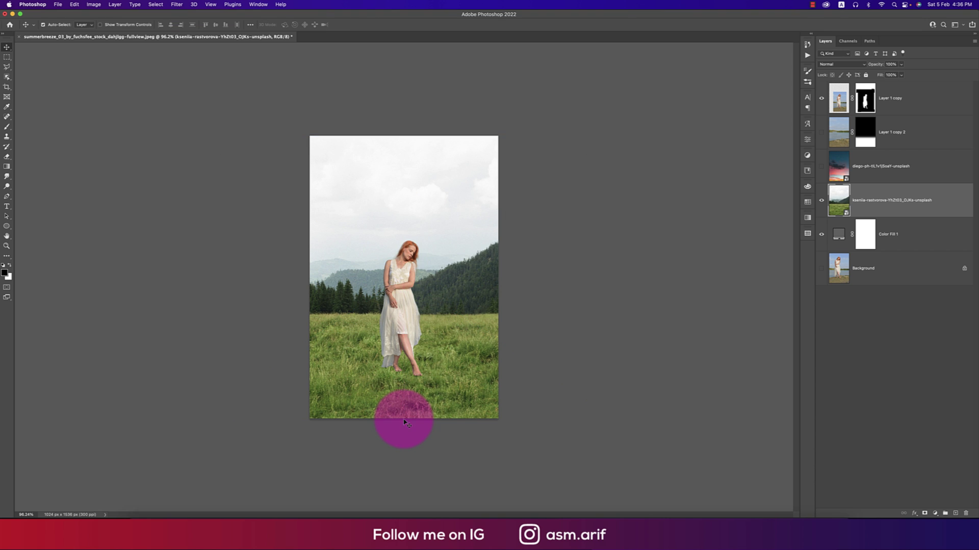
- Enlarge the woman's cut-out layer slightly with Free Transform
key("super+0")
left_click(417, 334)
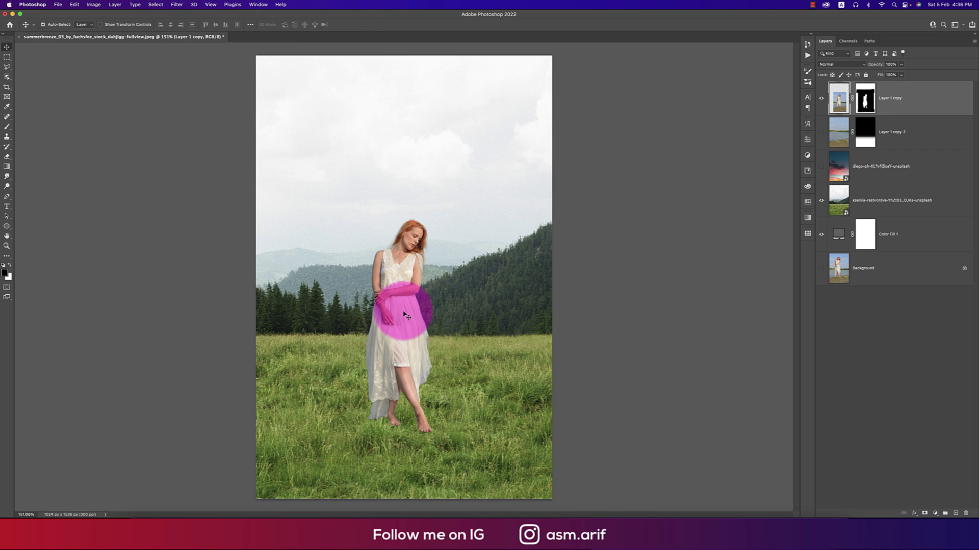
key("super+t")
left_click_drag(415, 186, 415, 145)
left_click(813, 278)
- Make the woman's layer mask active and pick a different brush preset for the Brush tool
left_click(865, 98)
key("x")
left_click(387, 338)
scroll(430, 445, "up", 3)
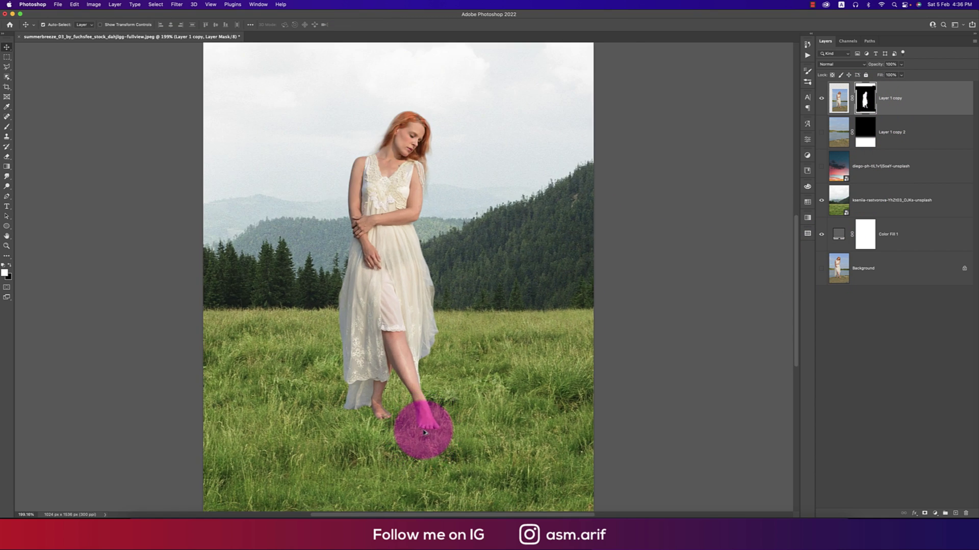
scroll(421, 430, "down", 5)
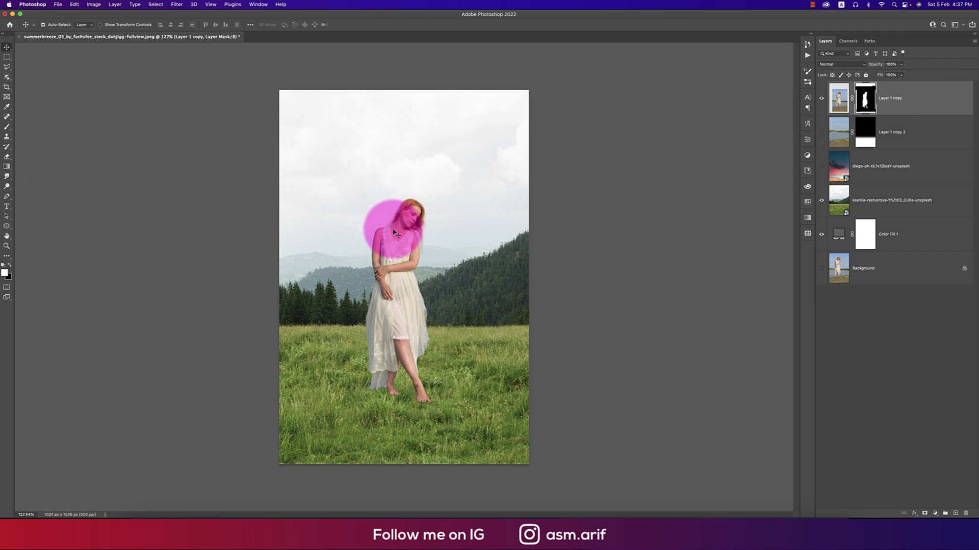
key("b")
right_click(463, 241)
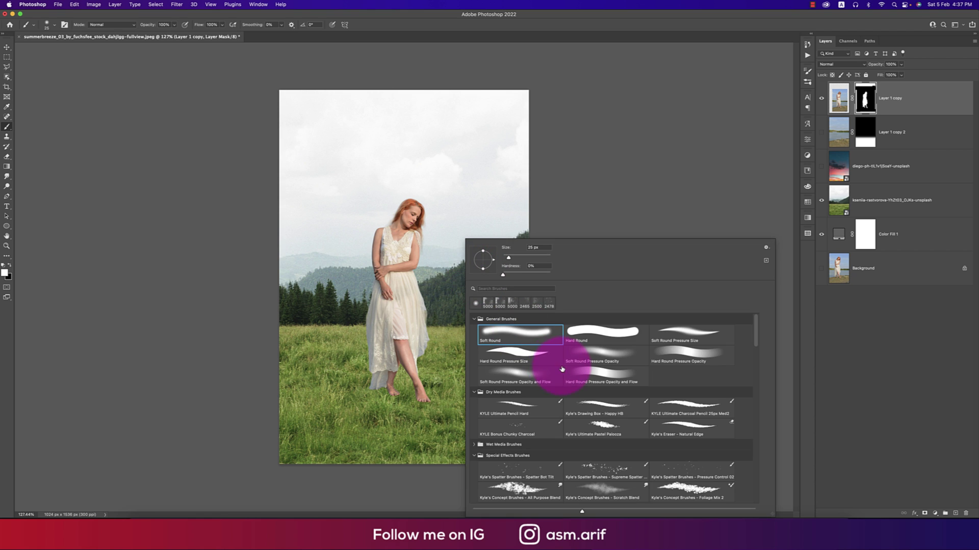
scroll(546, 434, "down", 1)
scroll(543, 429, "up", 1)
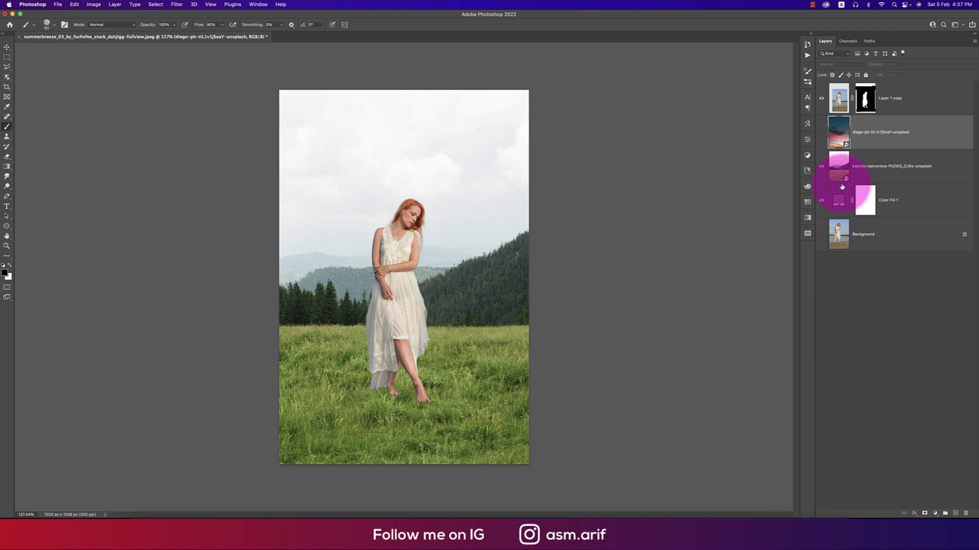
- Reorder the layers so that the hidden sunset sky lies above the woman's cut-out layer
left_click_drag(870, 149, 904, 110)
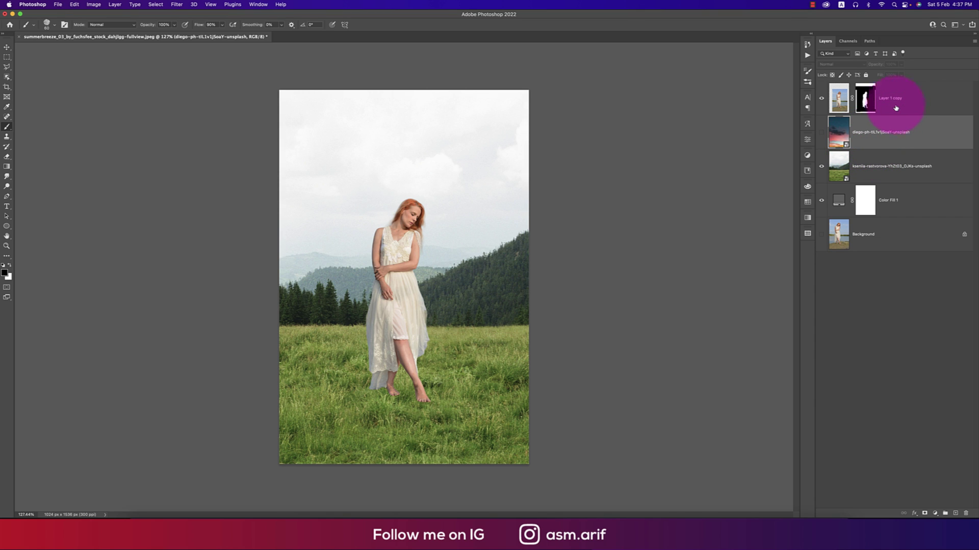
left_click_drag(860, 106, 902, 136)
- Paint black with the grass-shaped brush on the woman's layer mask to blend her toes and the dress's trailing hem into the grass
left_click(865, 133)
key("x")
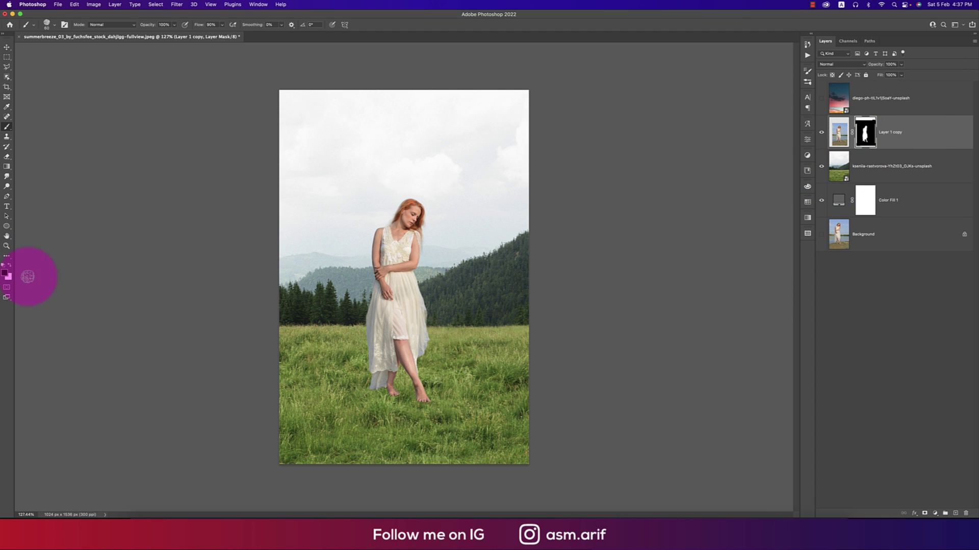
key("z")
left_click(421, 403)
left_click_drag(421, 405, 481, 291)
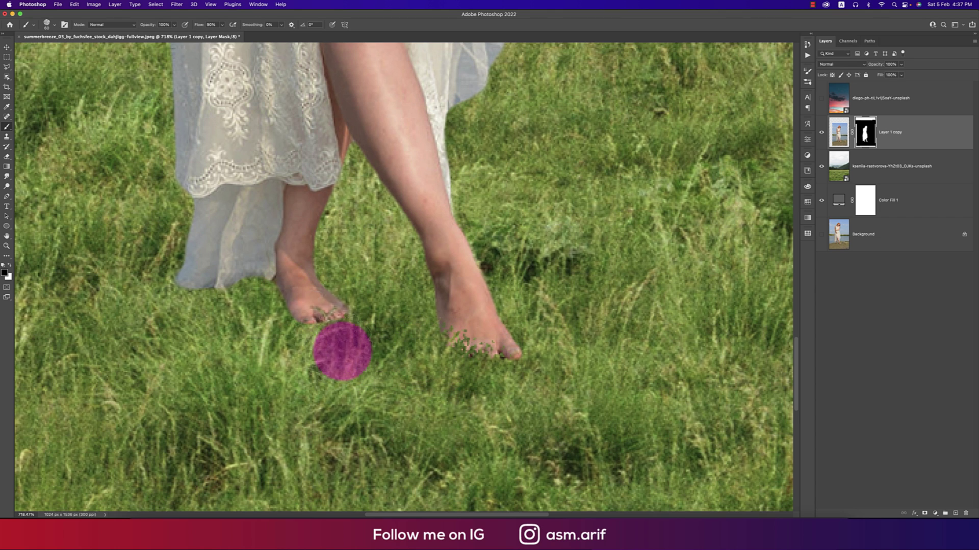
left_click_drag(342, 351, 295, 331)
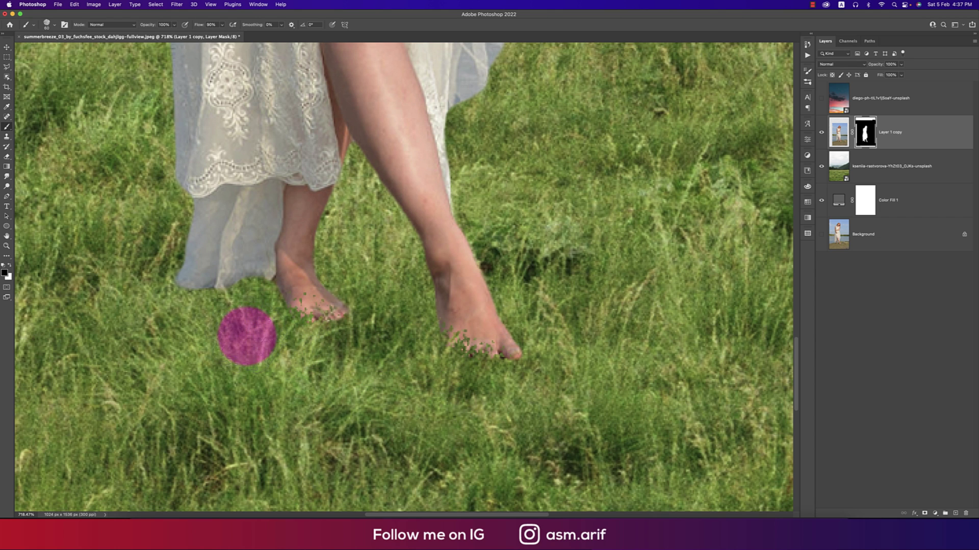
mouse_move(188, 292)
left_mouse_down()
mouse_move(240, 319)
mouse_move(334, 341)
left_mouse_up()
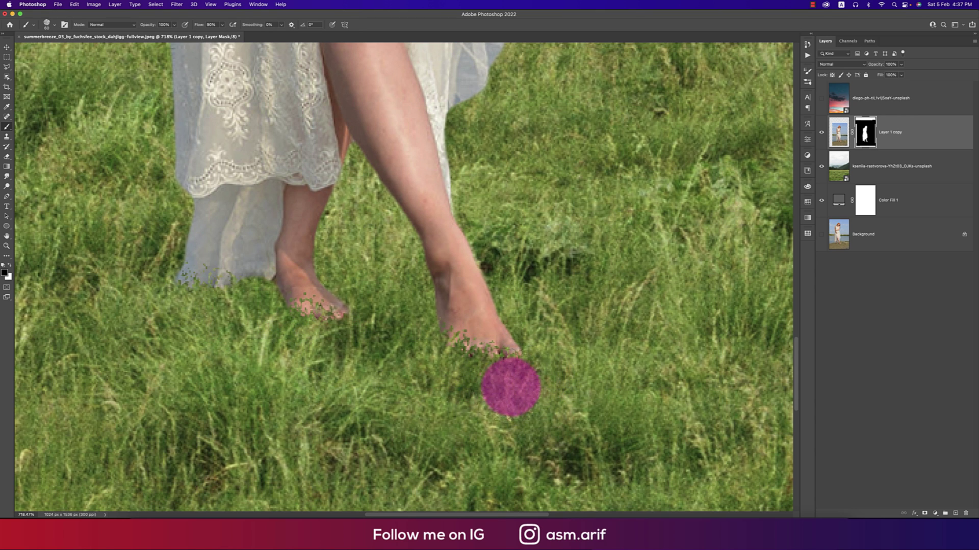
scroll(387, 361, "down", 2)
scroll(413, 360, "down", 10)
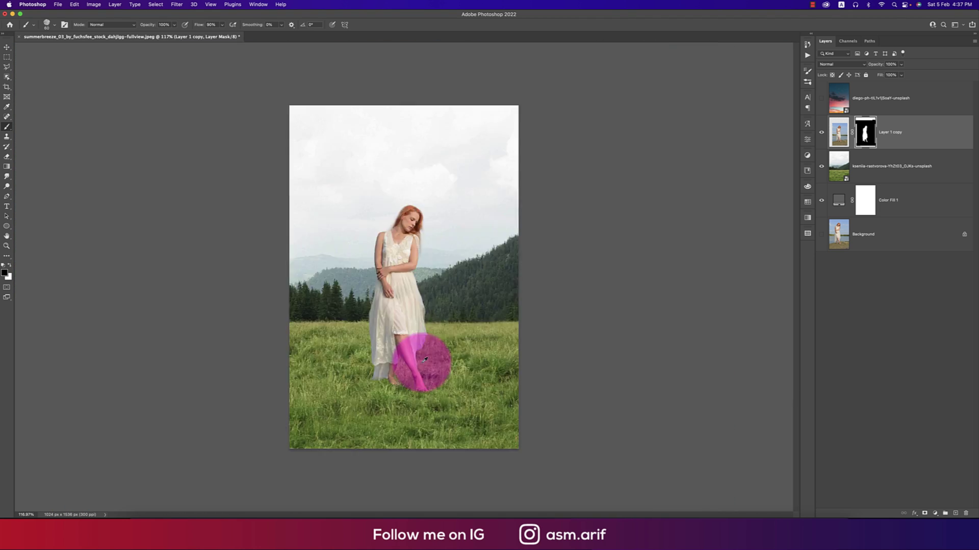
scroll(421, 363, "up", 5)
scroll(418, 342, "up", 3)
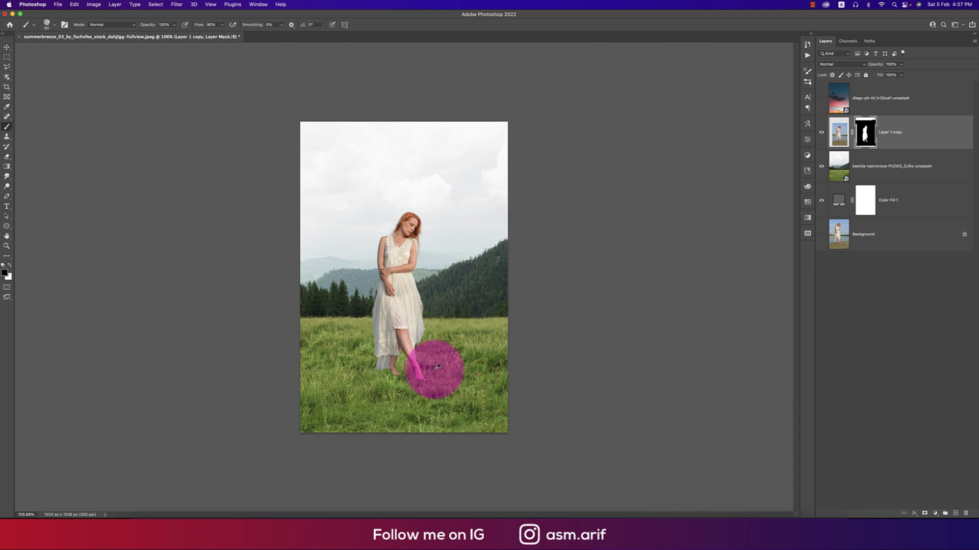
- Add an empty layer directly above the meadow layer and set the Brush tool to Soft Round at 60 px
left_click(890, 176)
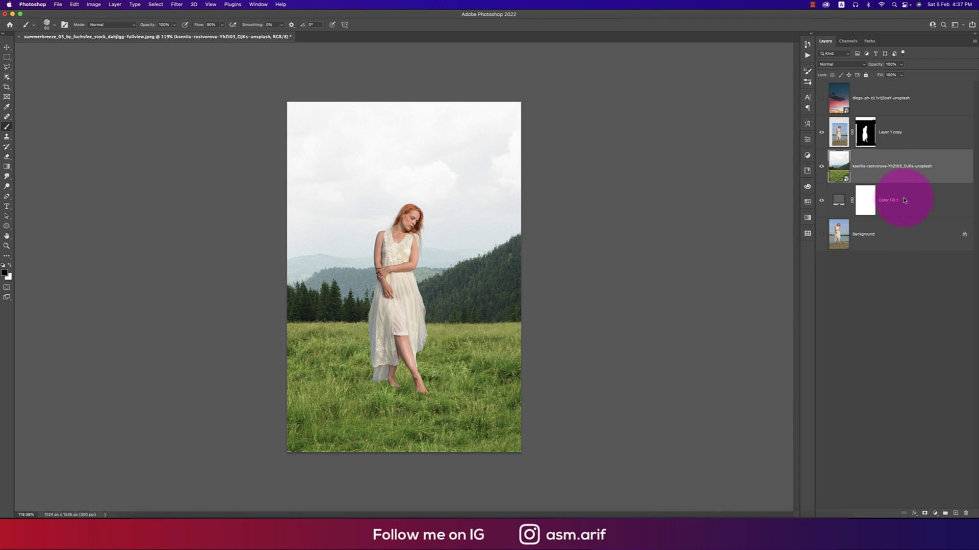
left_click(956, 516)
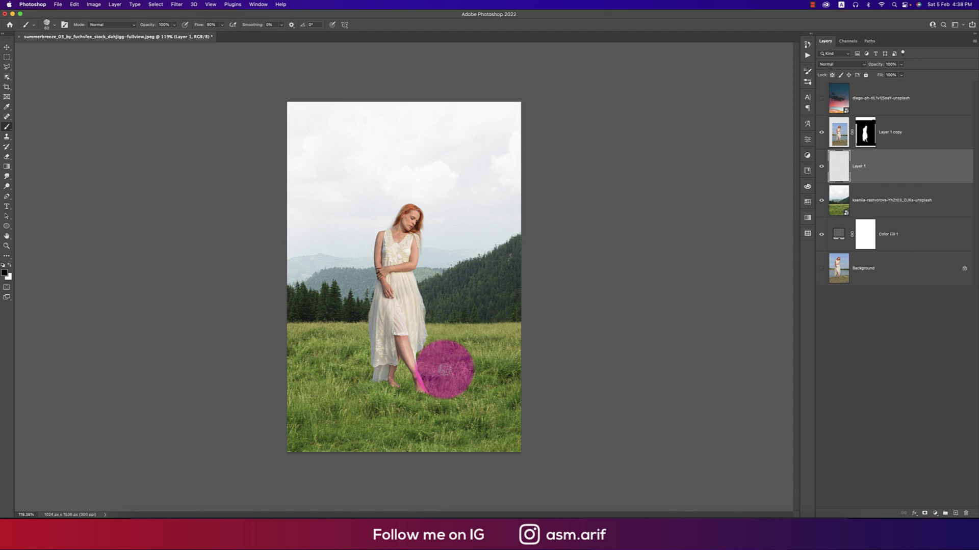
right_click(483, 245)
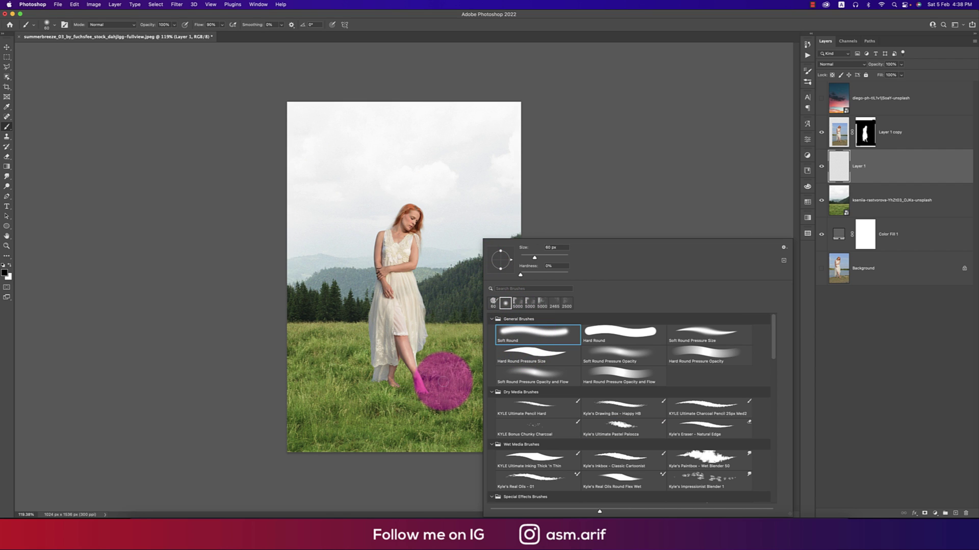
left_click(423, 392)
key("super+z")
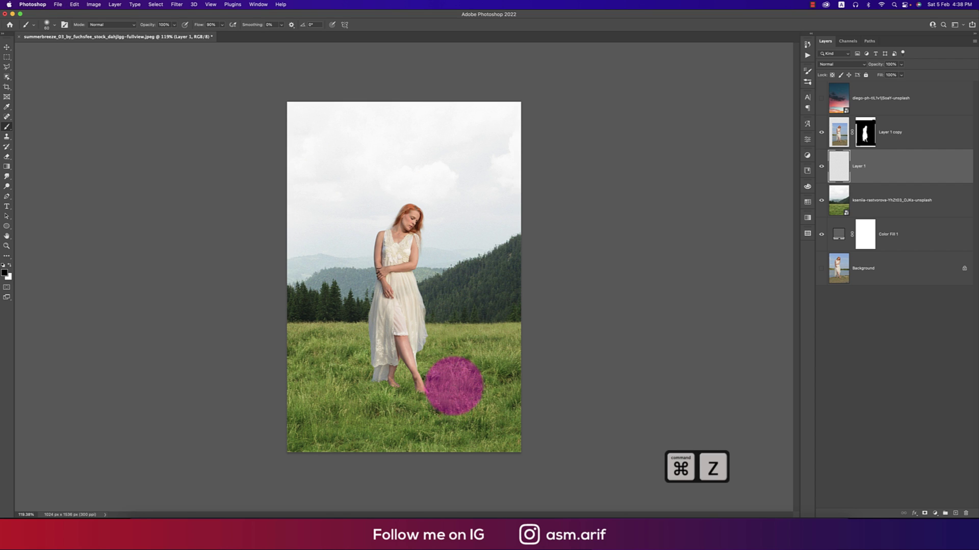
- Flatten the black brush dab into a thin strip, about 291% wide and 19% high, and place it under the front foot
key("super+t")
mouse_move(445, 366)
left_mouse_down()
mouse_move(404, 366)
mouse_move(434, 373)
left_mouse_up()
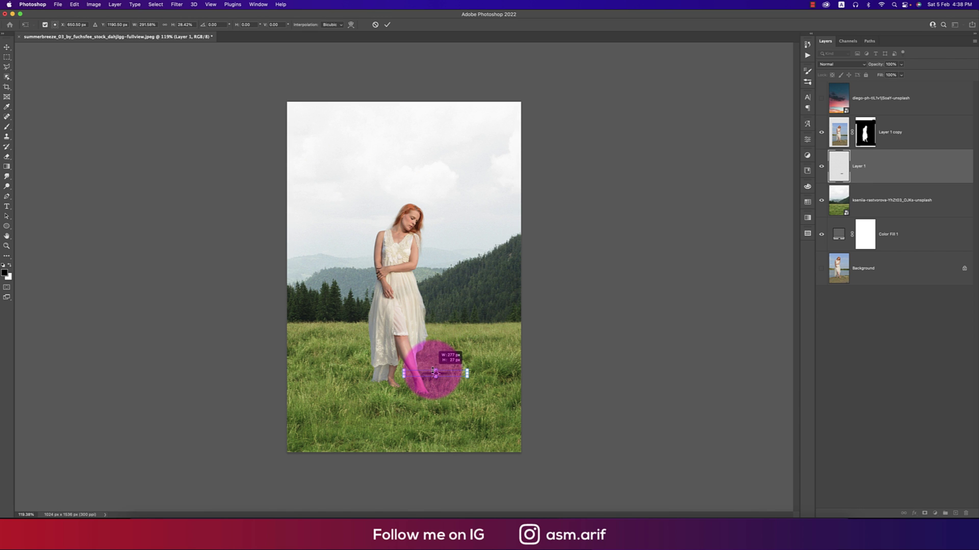
scroll(434, 375, "up", 10)
scroll(485, 408, "down", 5)
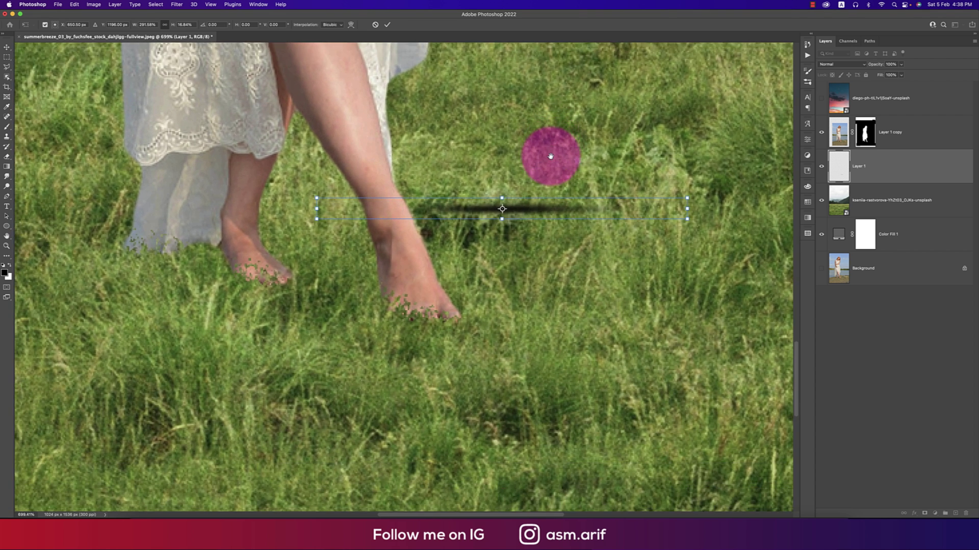
left_click_drag(555, 195, 484, 312)
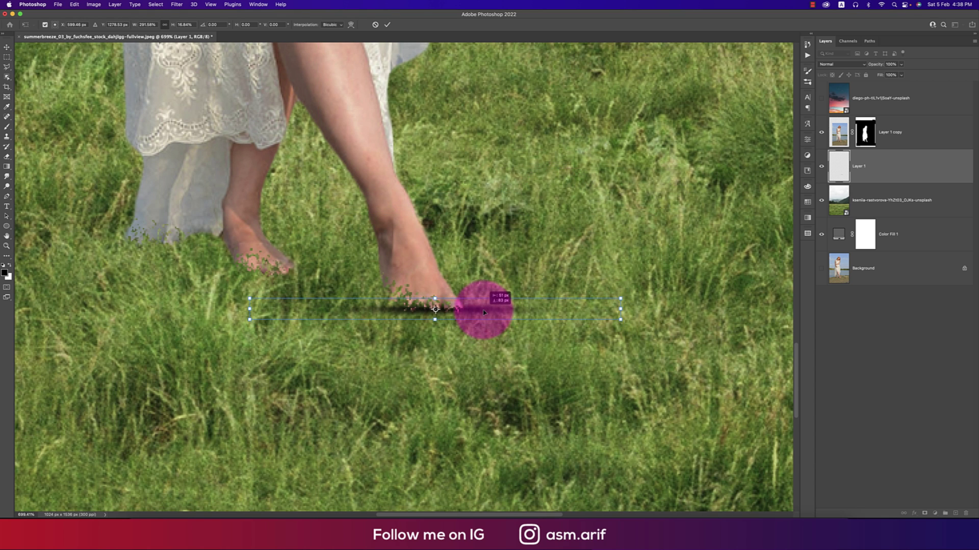
key("Return")
- Set the front foot's shadow strip to 82% opacity and shift it about 24 px to the left
key("b")
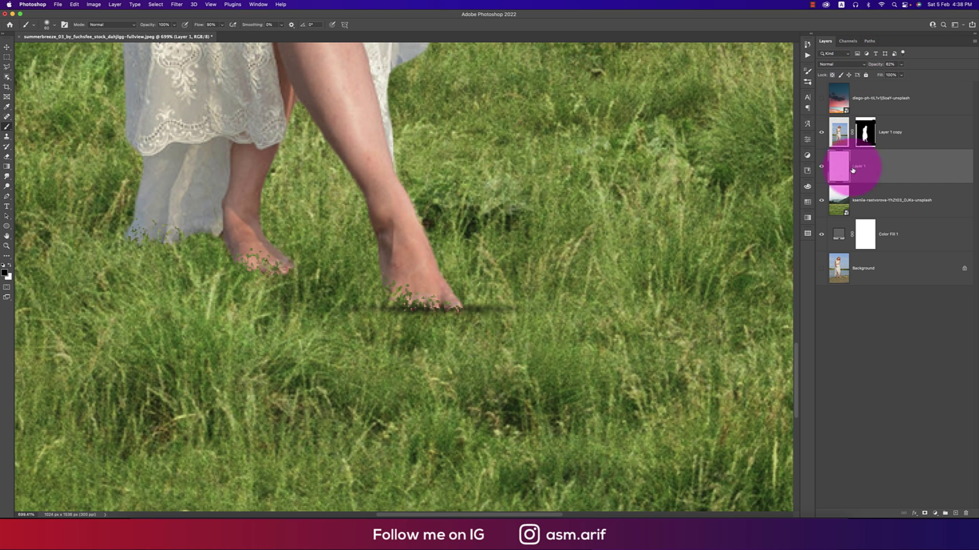
key("super+t")
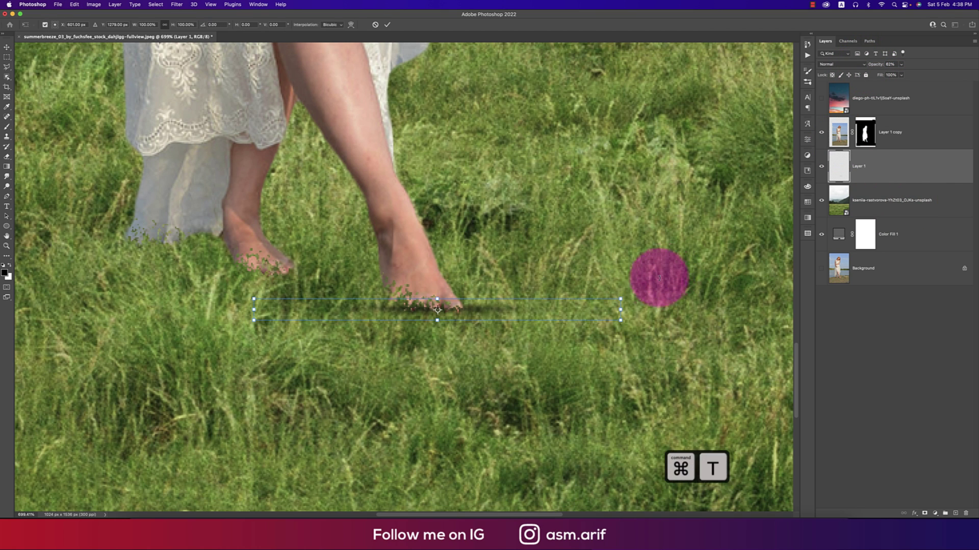
left_click_drag(542, 308, 509, 310)
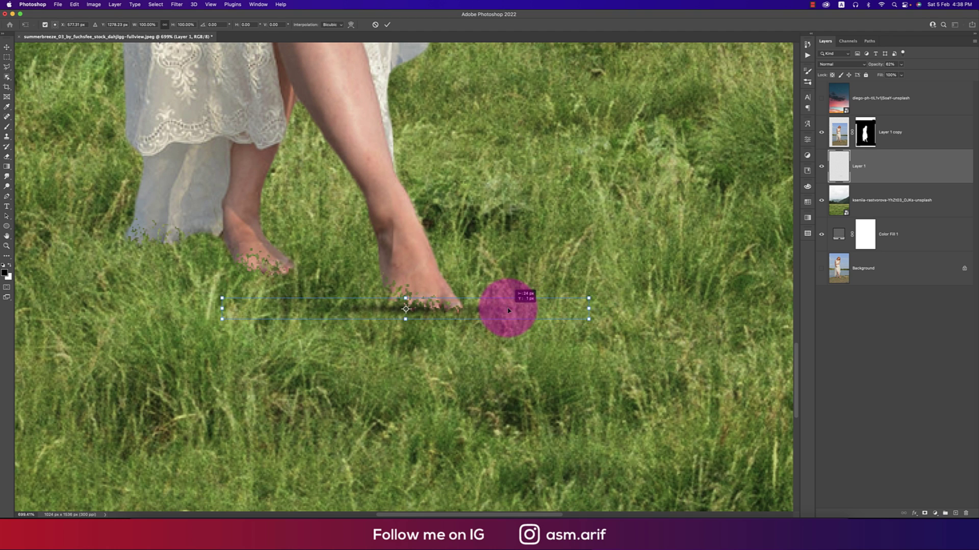
key("Return")
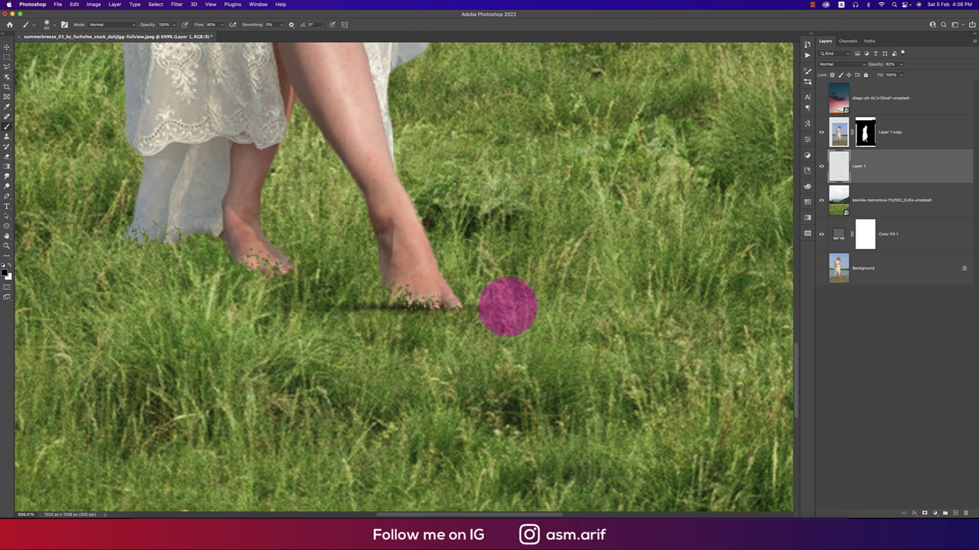
- Duplicate the front foot's shadow strip and move the copy under the rear foot
key("super+j")
key("super+t")
left_click_drag(382, 312, 220, 275)
key("Return")
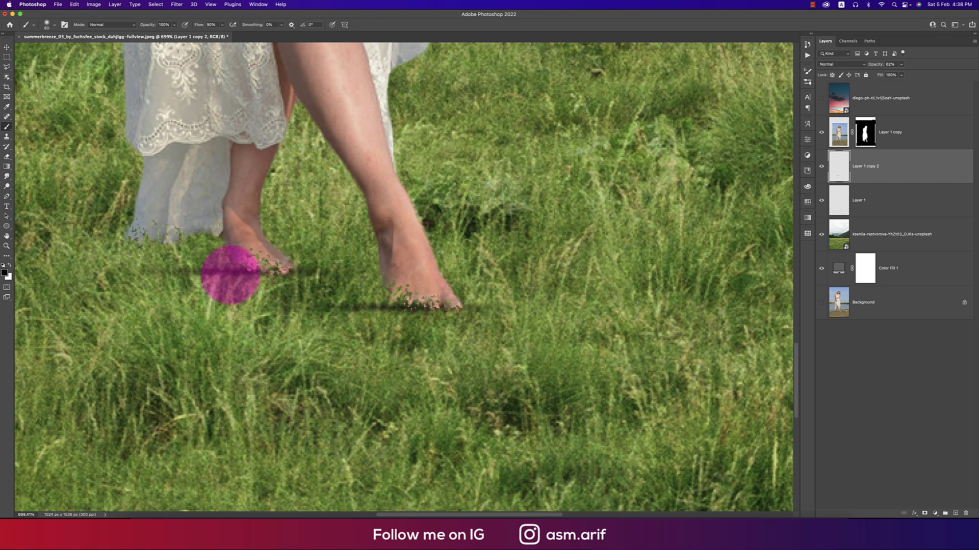
- Add layer masks to both foot shadow layers and paint out the excess shadow around the feet in black
left_click(867, 202, "shift")
left_click(907, 207)
left_click(884, 164)
left_click(925, 513)
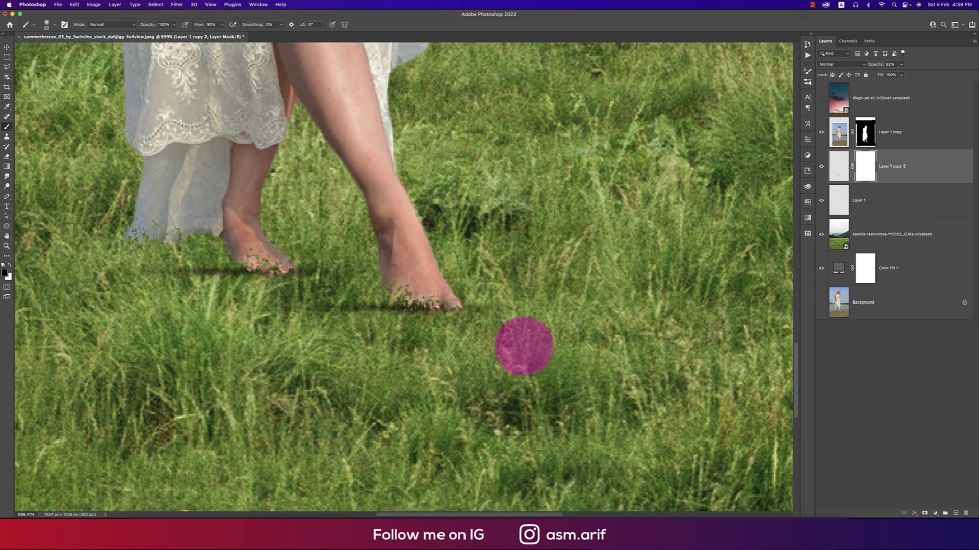
key("x")
key("alt+bracketleft")
left_click(930, 514)
key("x")
mouse_move(561, 304)
left_mouse_down()
mouse_move(508, 291)
mouse_move(473, 303)
mouse_move(494, 319)
mouse_move(514, 316)
left_mouse_up()
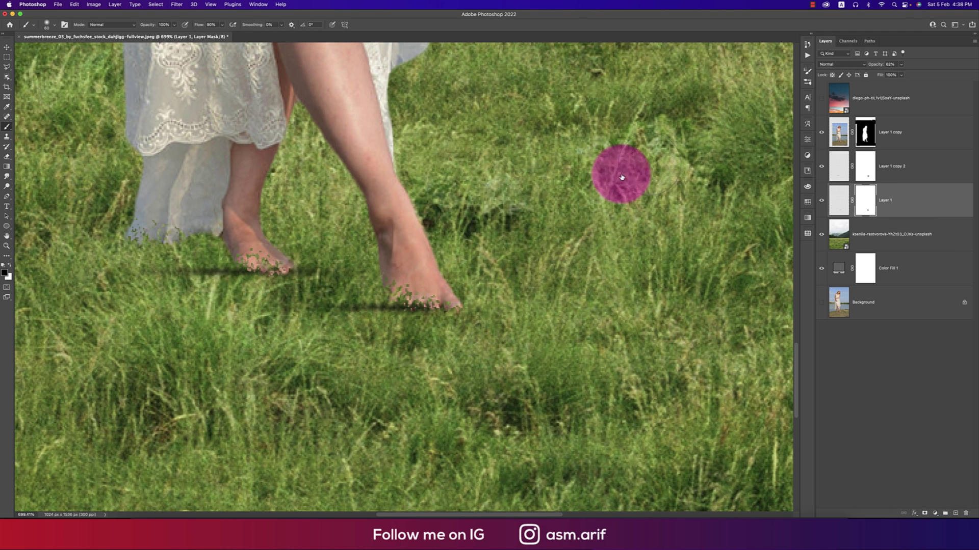
left_click(864, 164)
mouse_move(278, 287)
left_mouse_down()
mouse_move(323, 274)
mouse_move(311, 287)
mouse_move(325, 269)
mouse_move(443, 283)
left_mouse_up()
key("super+0")
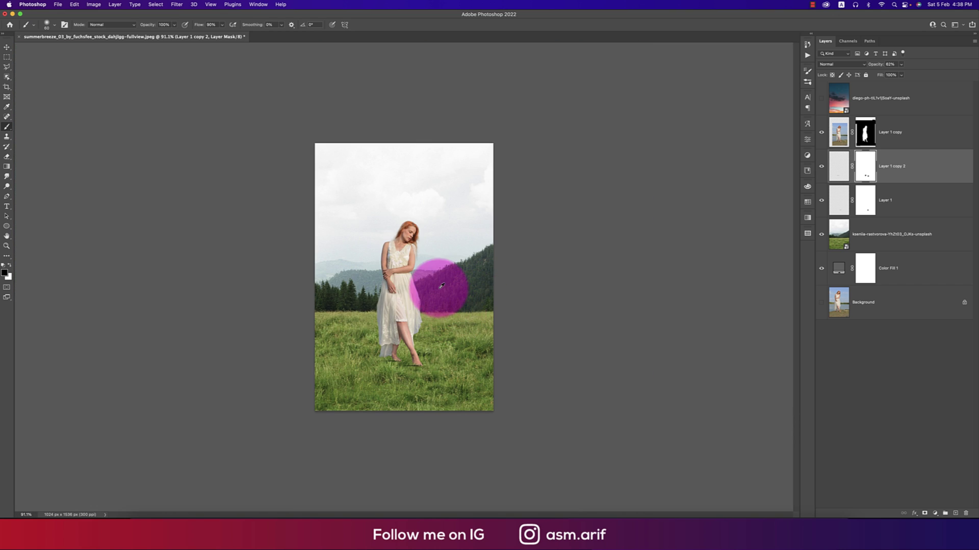
- Set both foot shadow layers to Multiply blending at 33% opacity
left_click(886, 199, "shift")
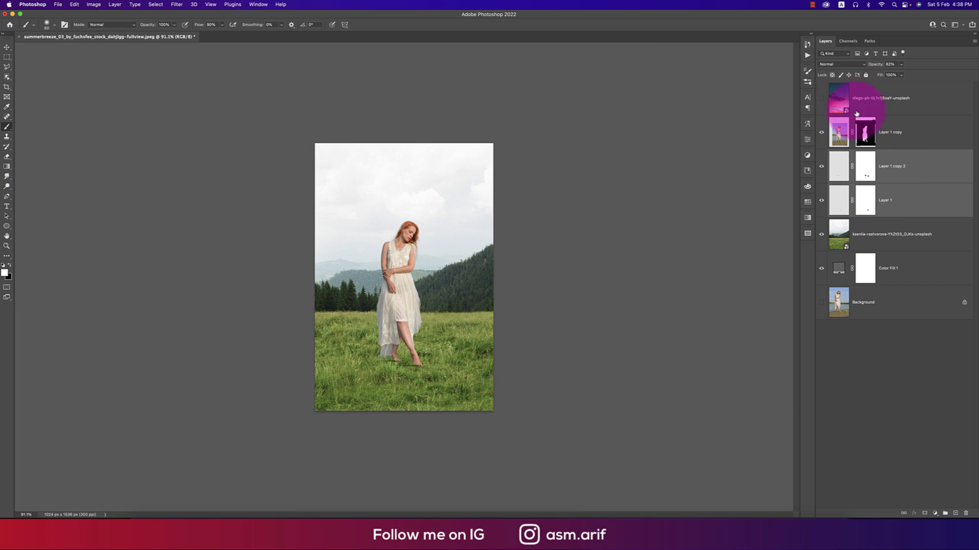
left_click(836, 64)
left_click(830, 91)
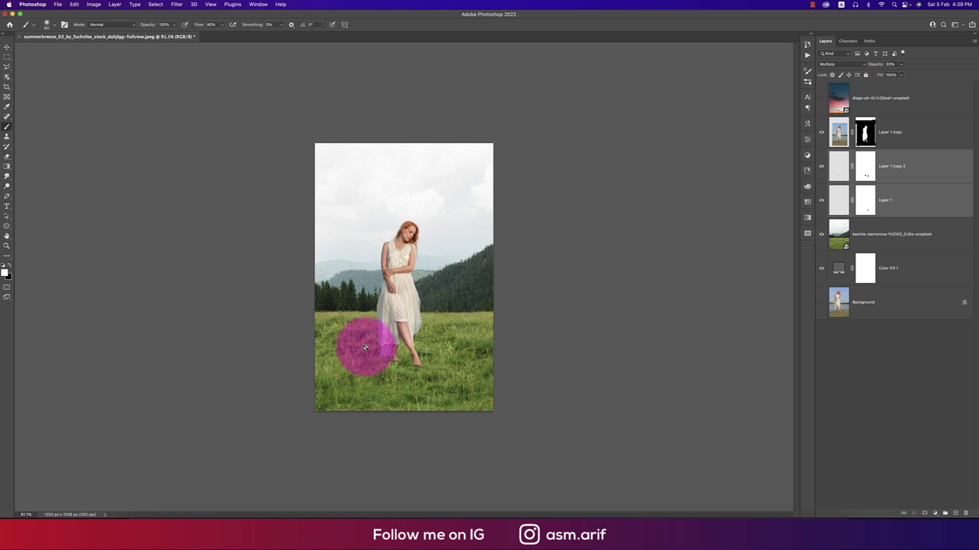
- Add an empty layer between the foot shadow layers and the woman's cut-out layer
left_click(917, 167)
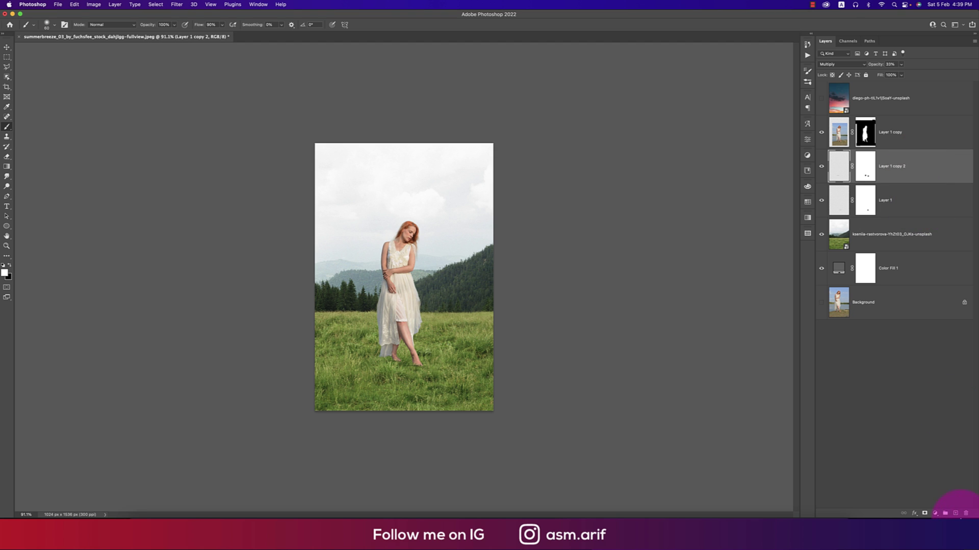
left_click(956, 514)
scroll(408, 351, "up", 2)
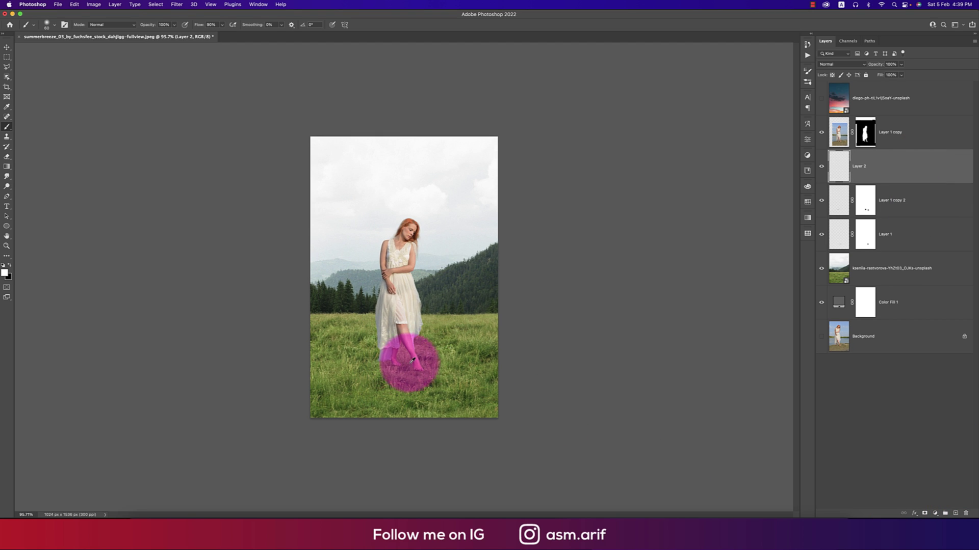
scroll(405, 230, "up", 1)
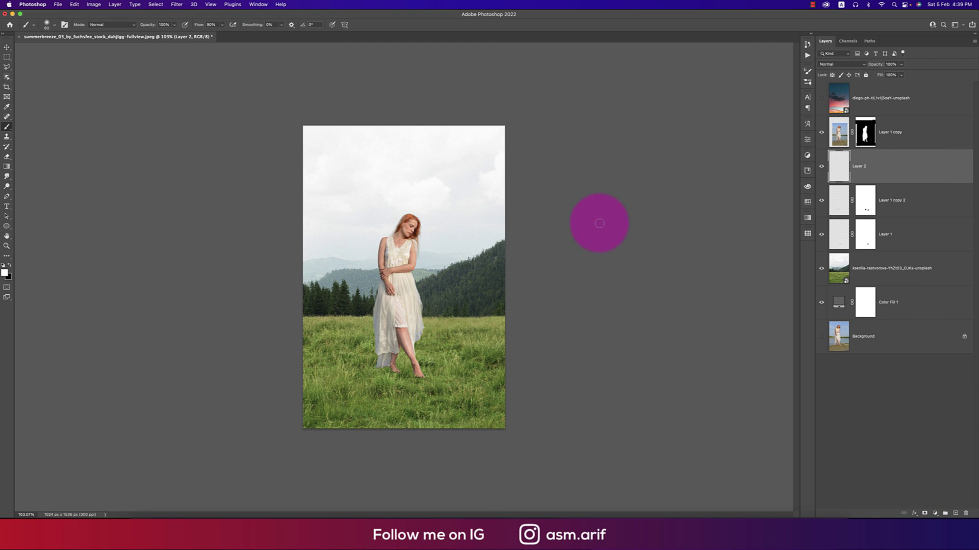
- Apply the layer mask of the woman's cut-out permanently and check the cut-out by toggling its visibility
right_click(870, 134)
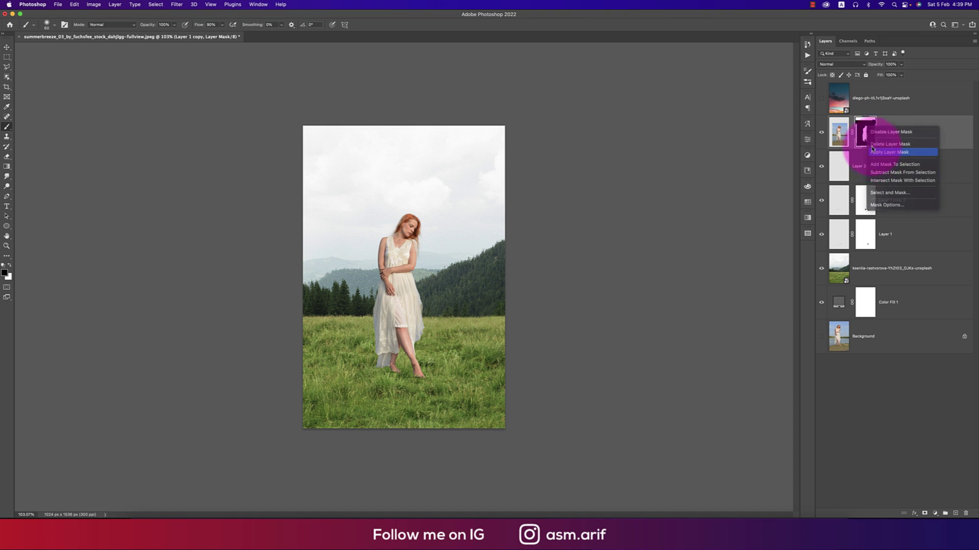
left_click(873, 152)
left_click(821, 133)
left_click(821, 133)
left_click(844, 134)
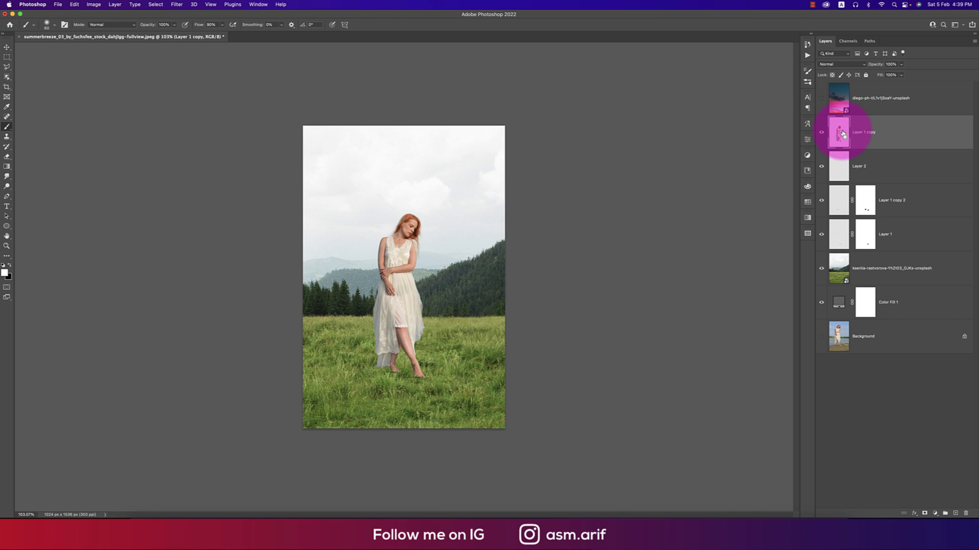
- Duplicate the woman's cut-out layer and rename the lower copy "shadow"
key("super+j")
left_click(861, 166)
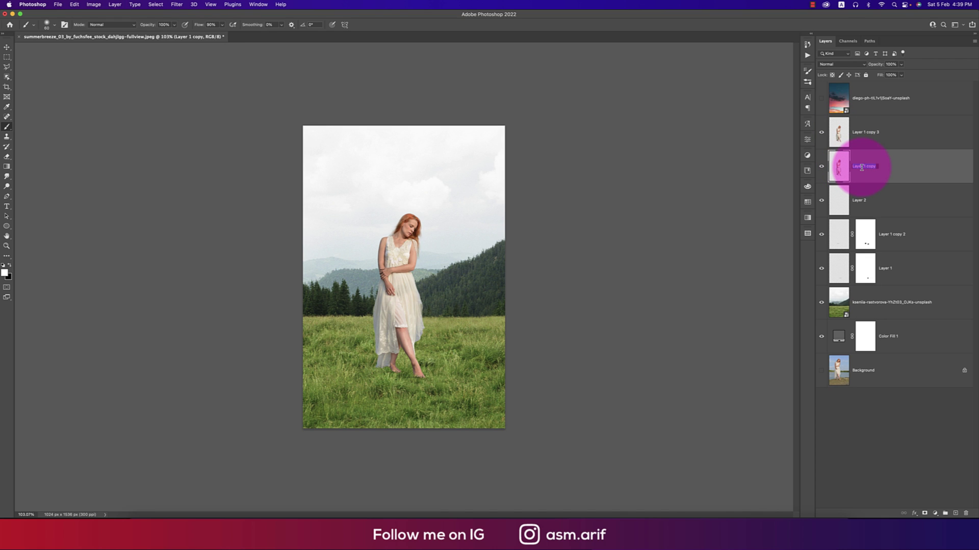
type("shadow")
- Load the figure's outline on the shadow layer as a selection, fill it with black and deselect
left_click(864, 177)
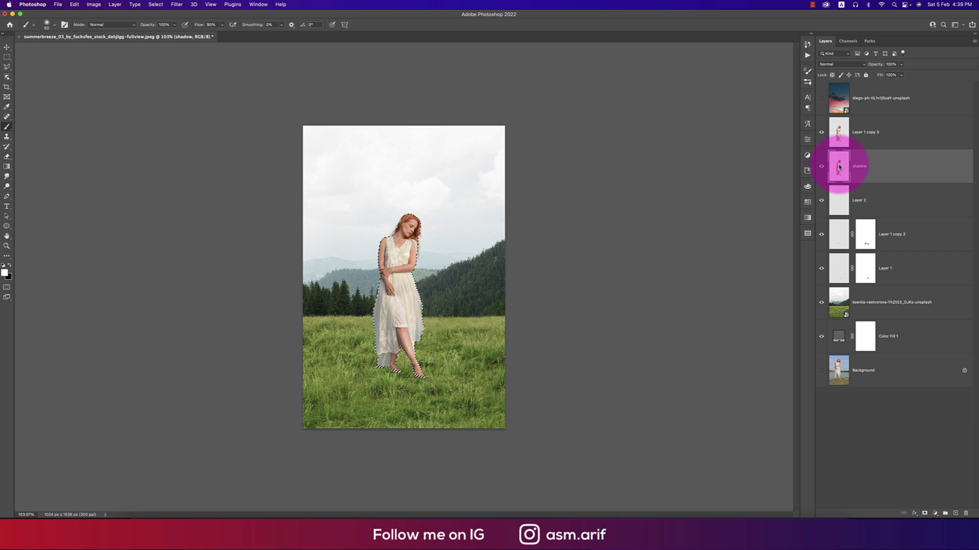
key("super+BackSpace")
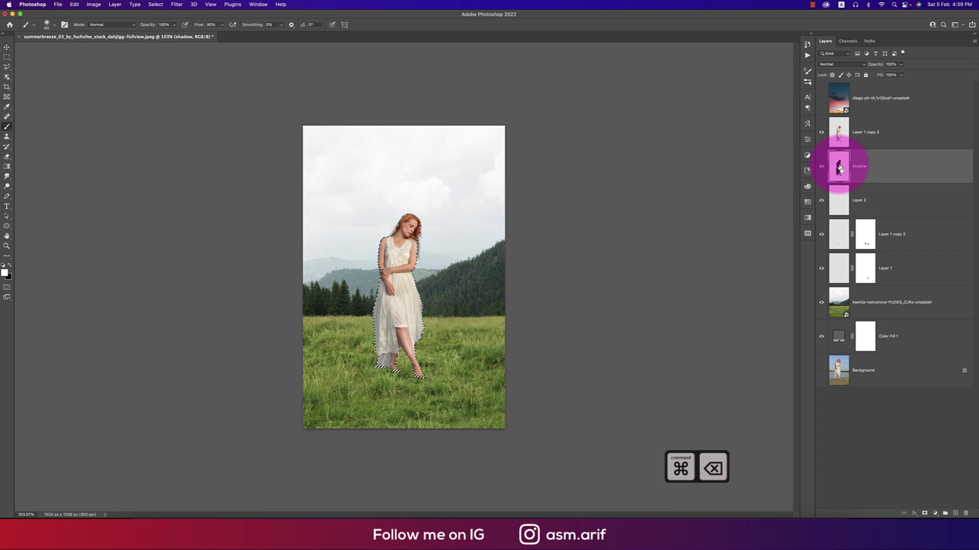
key("super+d")
left_click(822, 132)
left_click(821, 132)
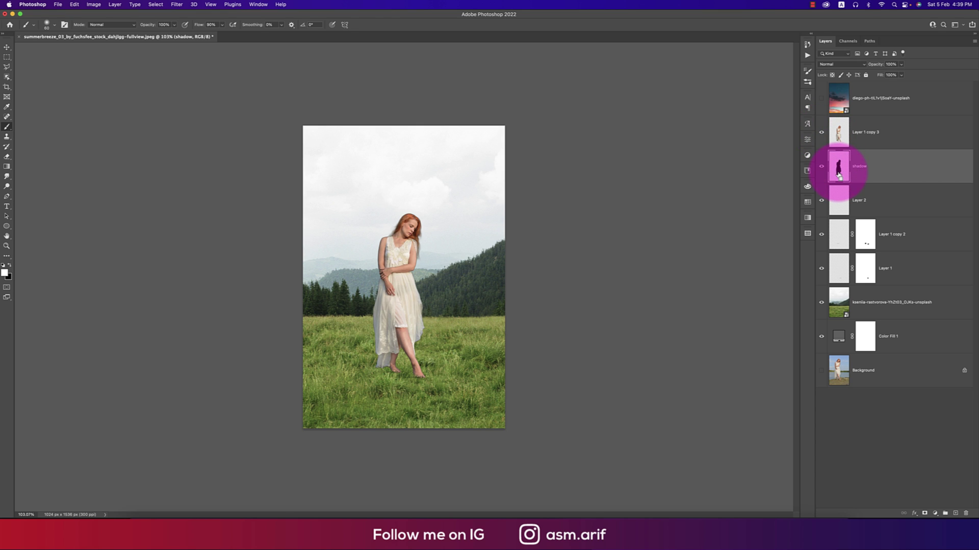
- Distort the black silhouette with Free Transform so it lies flat on the grass, extending left from the woman's feet
key("super+t")
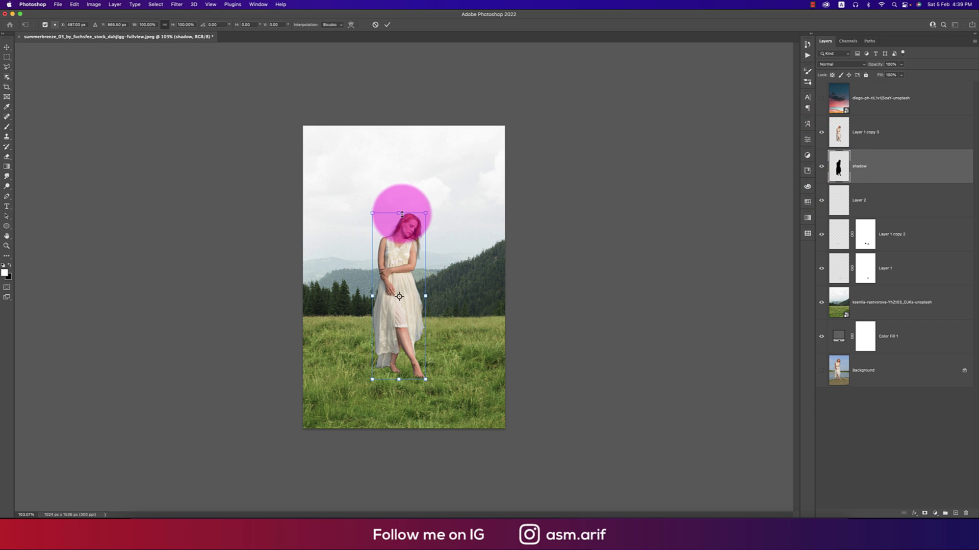
left_click_drag(374, 216, 269, 309)
left_click_drag(425, 213, 355, 367)
key("Return")
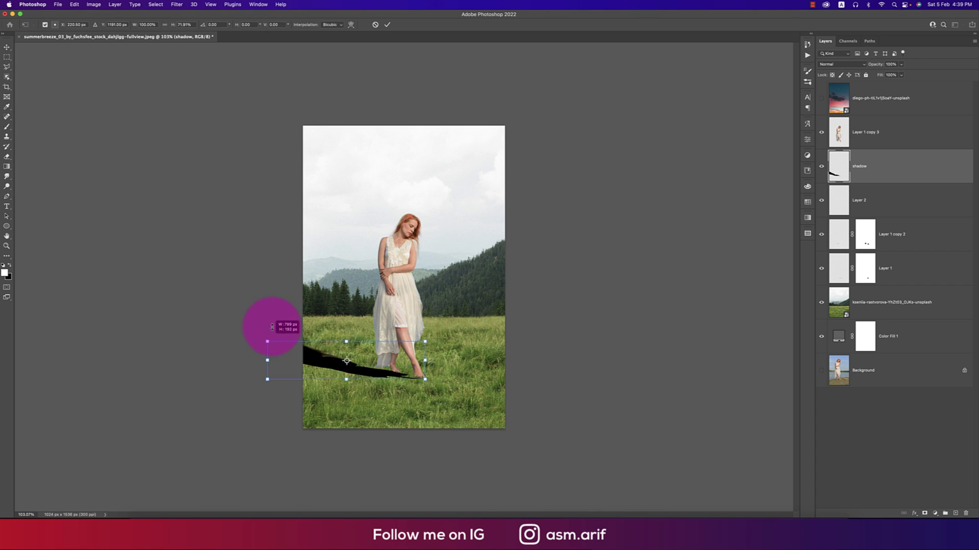
left_click_drag(262, 323, 398, 398)
- Soften the flattened silhouette on the shadow layer with a blur filter
key("shift+alt+f")
left_click(176, 5)
mouse_move(212, 98)
left_click(306, 130)
key("Return")
key("ctrl+t")
left_click_drag(218, 415, 174, 379)
key("super+z")
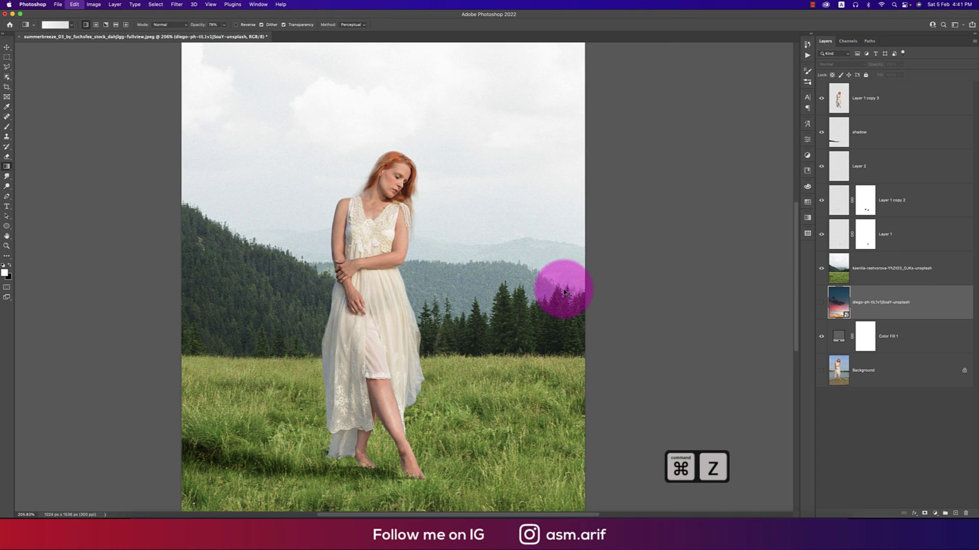
- Start Sky Replacement on the meadow photo layer and import the pink-and-blue sunset cloud image as a new sky
left_click(867, 273)
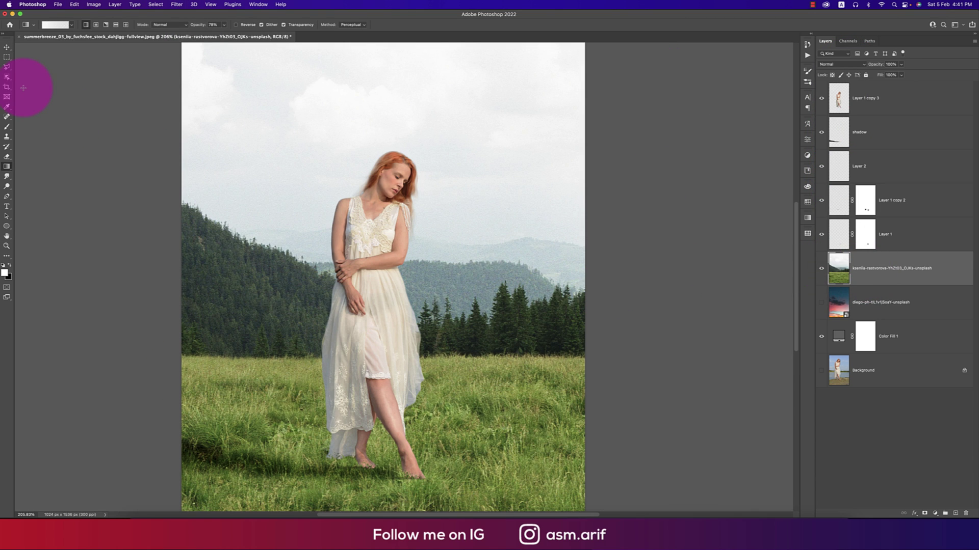
left_click(58, 5)
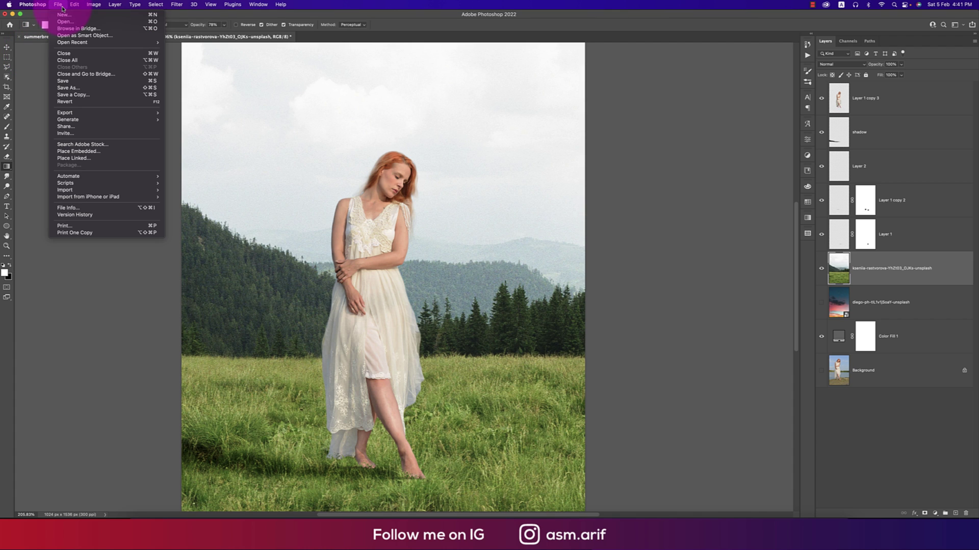
mouse_move(77, 5)
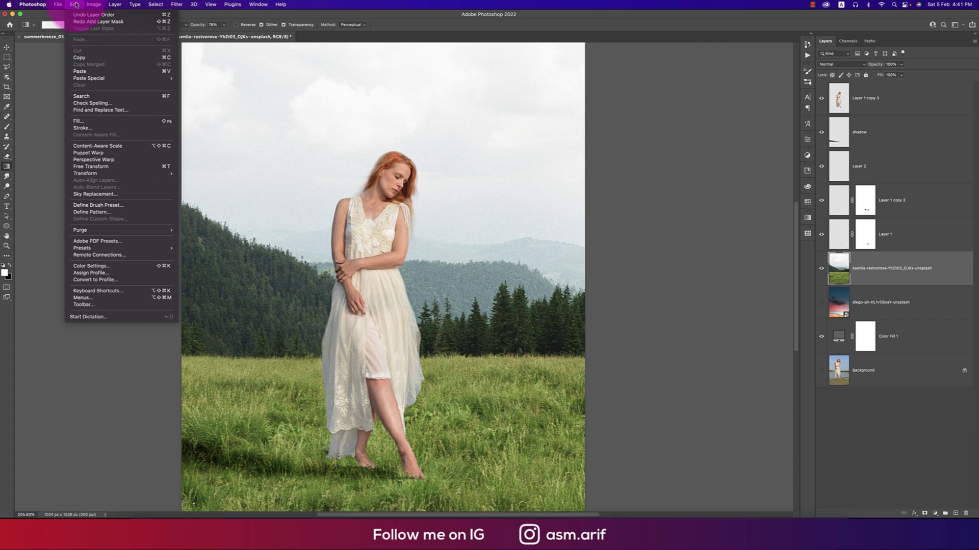
left_click(117, 194)
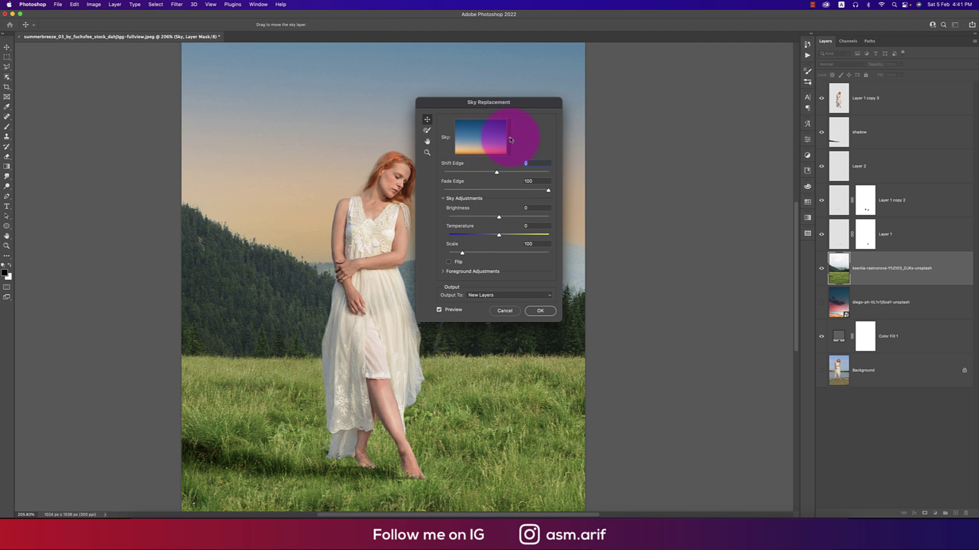
left_click(509, 138)
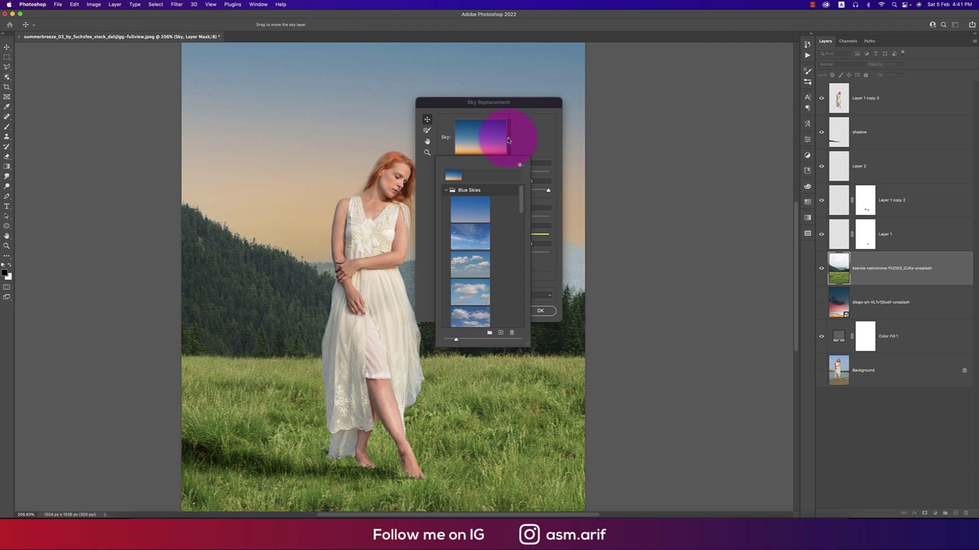
left_click(501, 334)
double_click(149, 87)
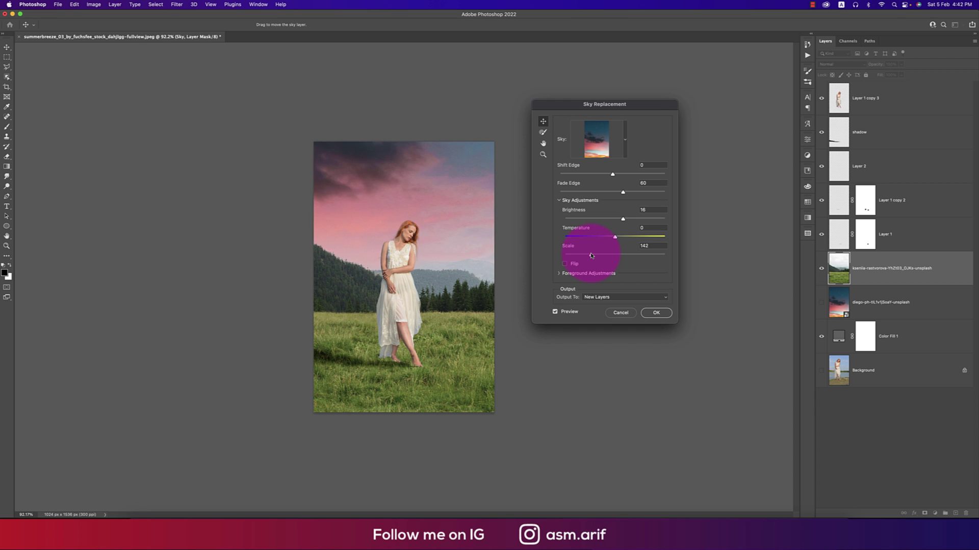
- Set the replacement sky's scale to 200, reposition it behind the hills and output the result to new layers
left_click_drag(582, 256, 607, 251)
left_click_drag(454, 232, 466, 204)
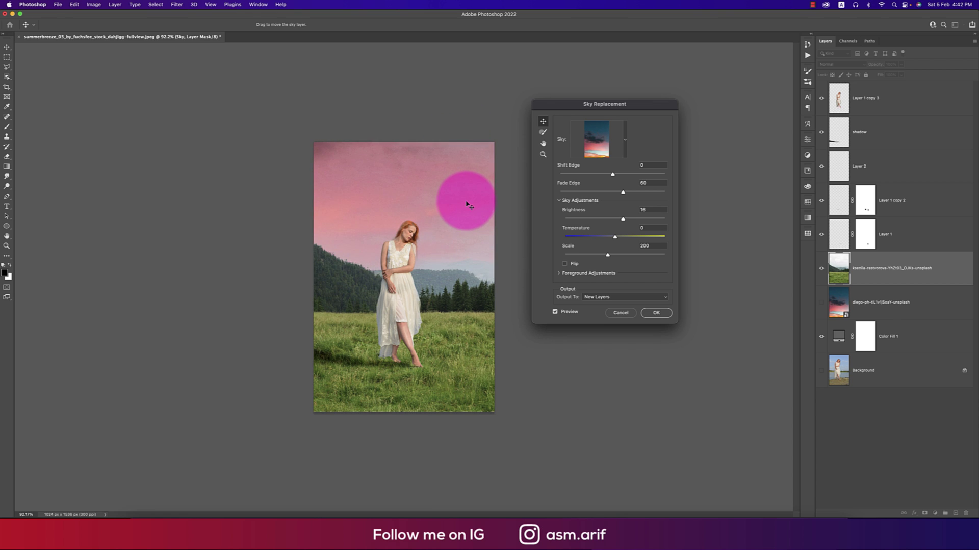
left_click(656, 313)
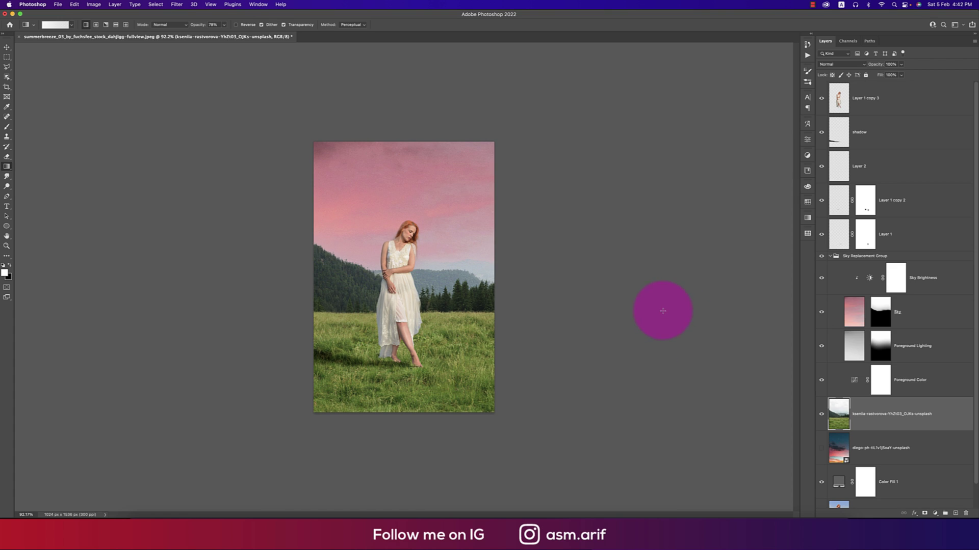
left_click(821, 313)
left_click(822, 312)
scroll(490, 256, "down", 5)
scroll(490, 255, "up", 5)
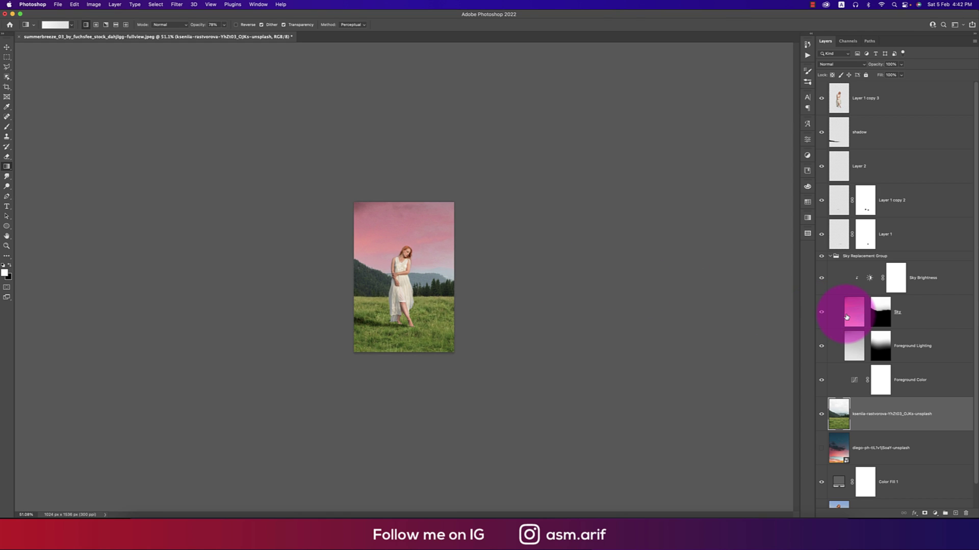
scroll(415, 273, "up", 5)
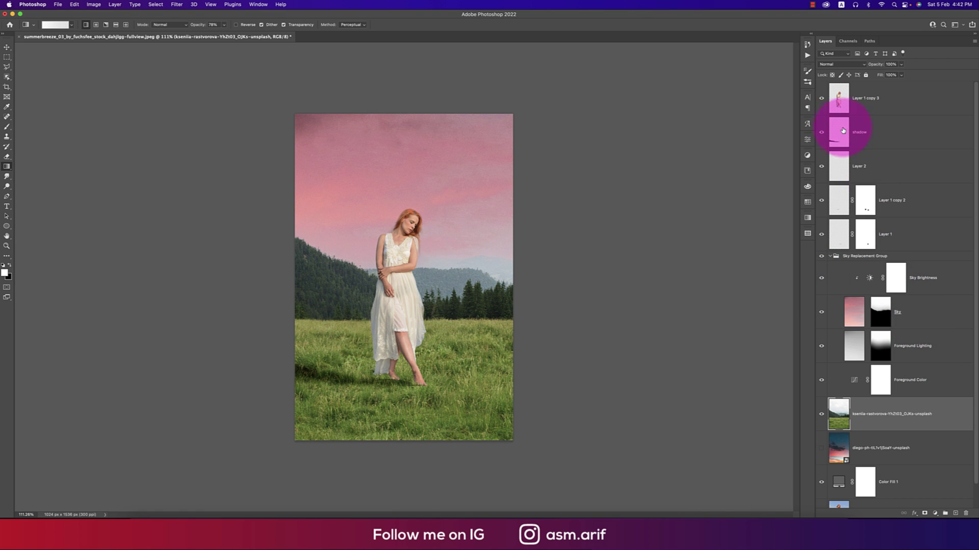
- Group the meadow photo layer with the Sky Replacement Group and convert that group to a smart object
left_click(859, 106)
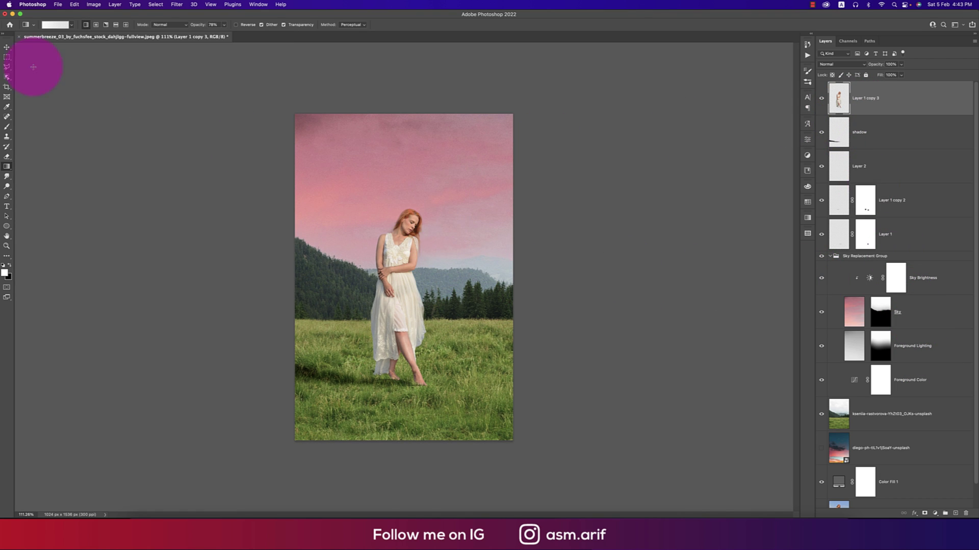
left_click(7, 48)
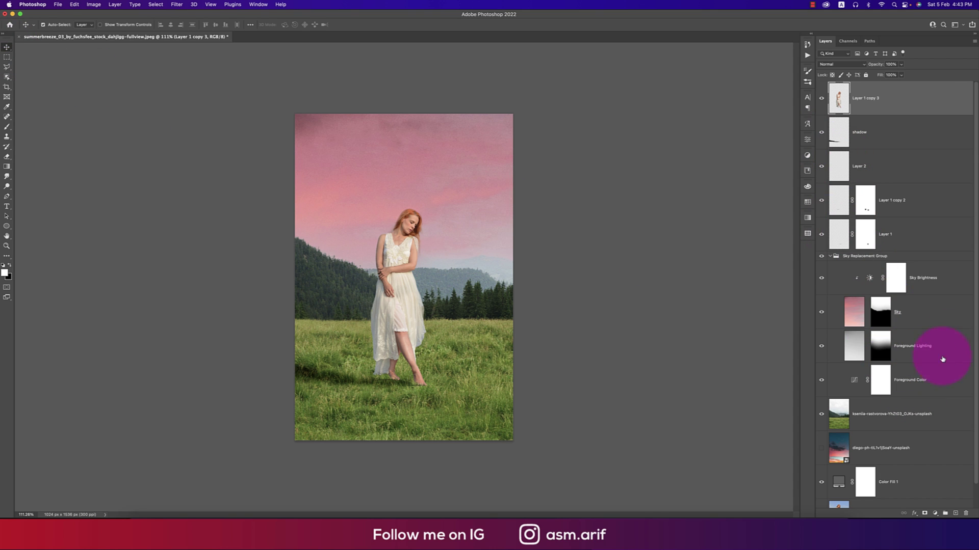
left_click(830, 256)
left_click(881, 286)
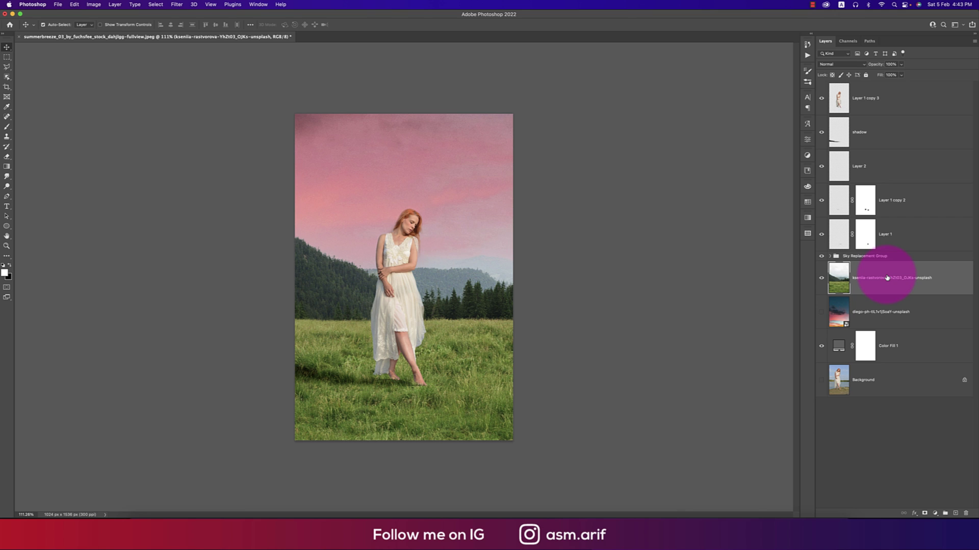
left_click(881, 257, "shift")
key("super+g")
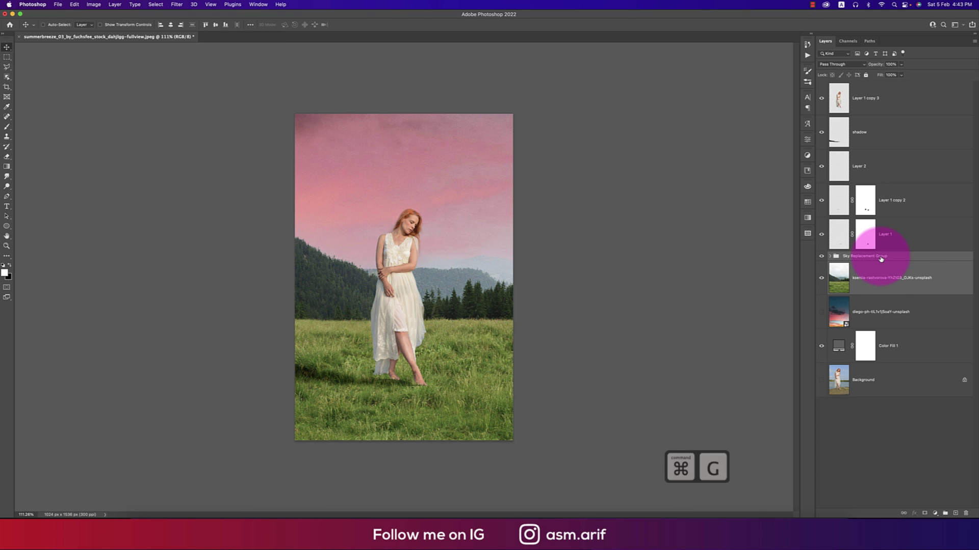
right_click(881, 256)
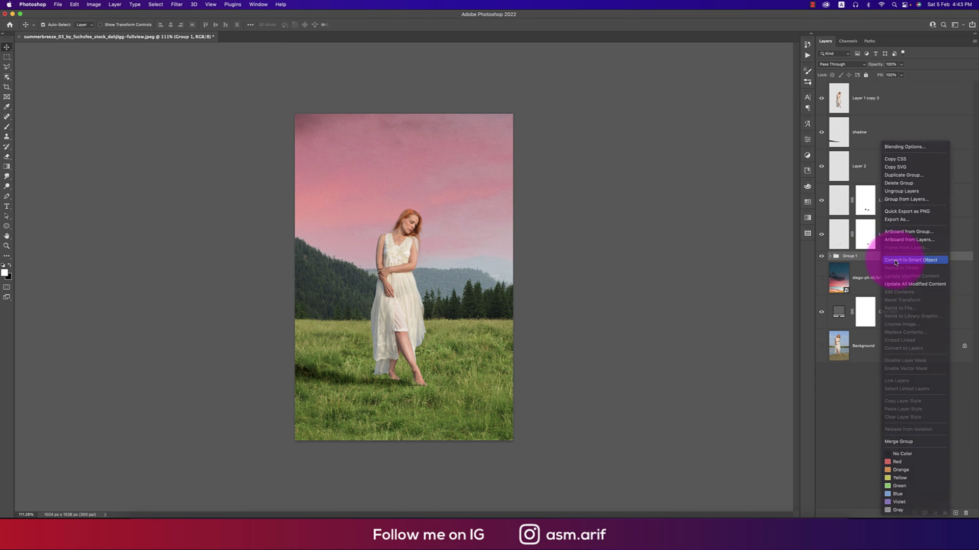
left_click(897, 261)
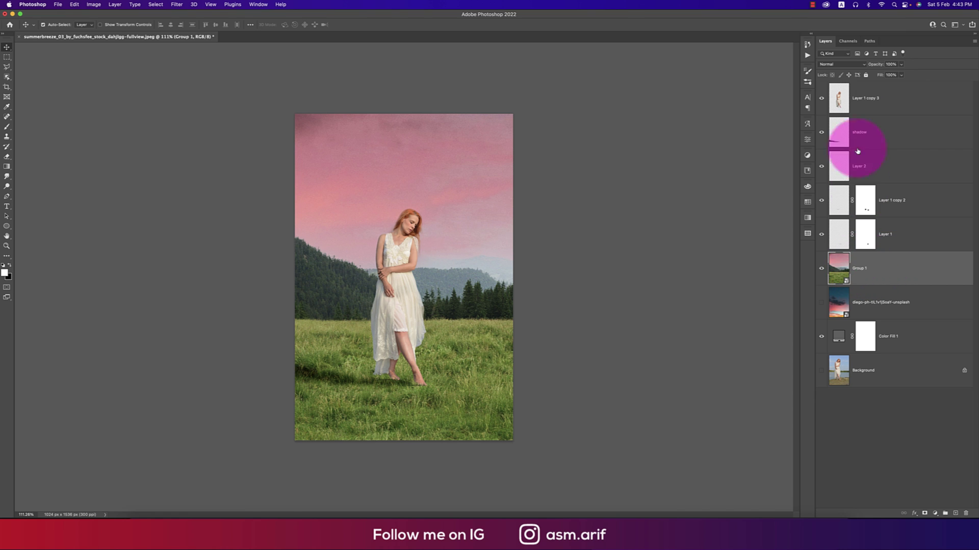
- Apply the Harmonization neural filter to the woman's cut-out layer with Group 1 as reference, outputting to a new layer
left_click(861, 98)
left_click(174, 5)
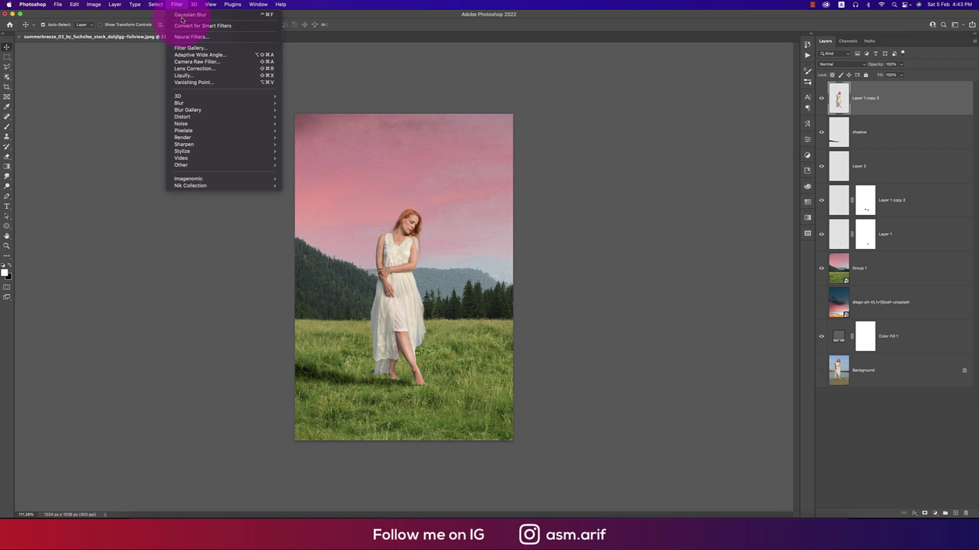
left_click(189, 37)
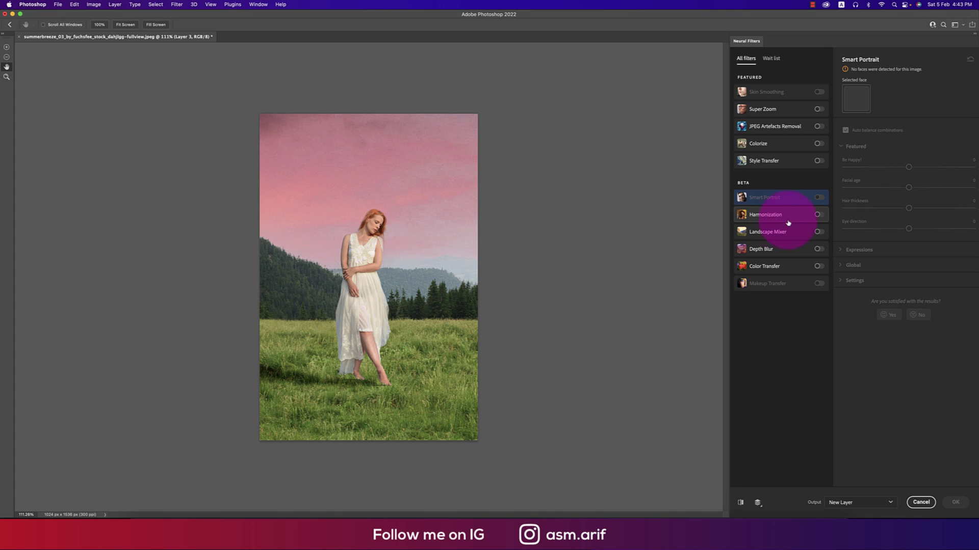
left_click(818, 214)
left_click(868, 128)
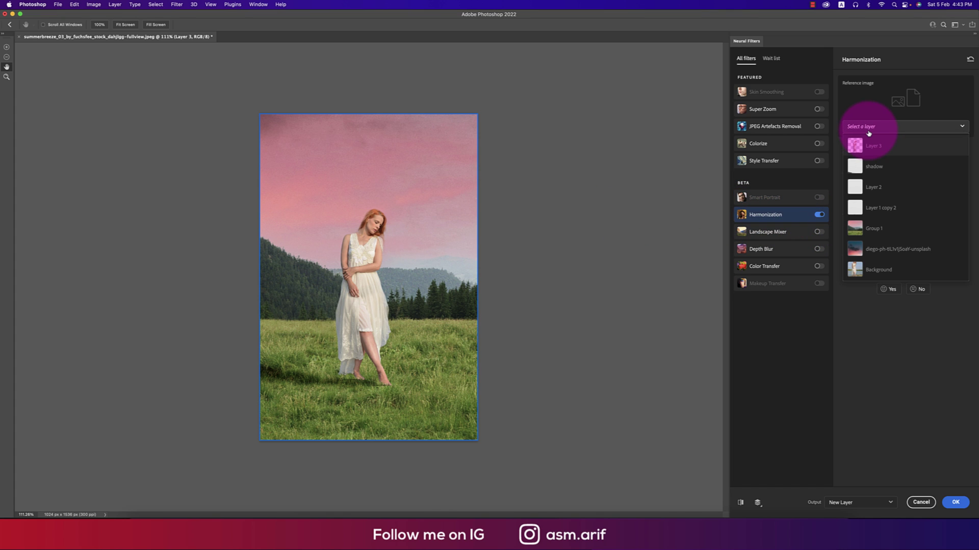
left_click(867, 231)
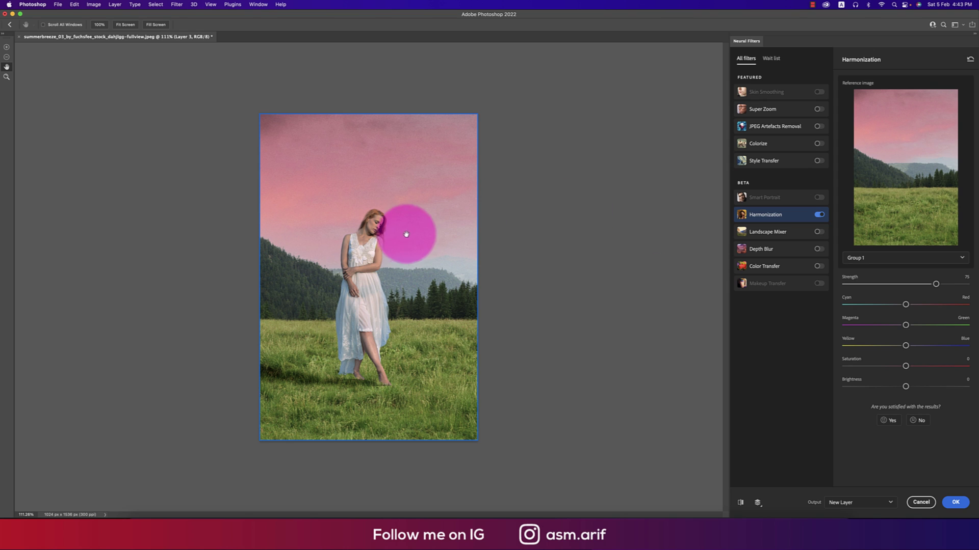
left_click_drag(899, 346, 895, 347)
left_click(955, 502)
- Lower the opacity of the harmonized woman layer to 75%
left_click(572, 277)
left_click(830, 102)
left_click_drag(830, 102, 889, 100)
left_click(875, 67)
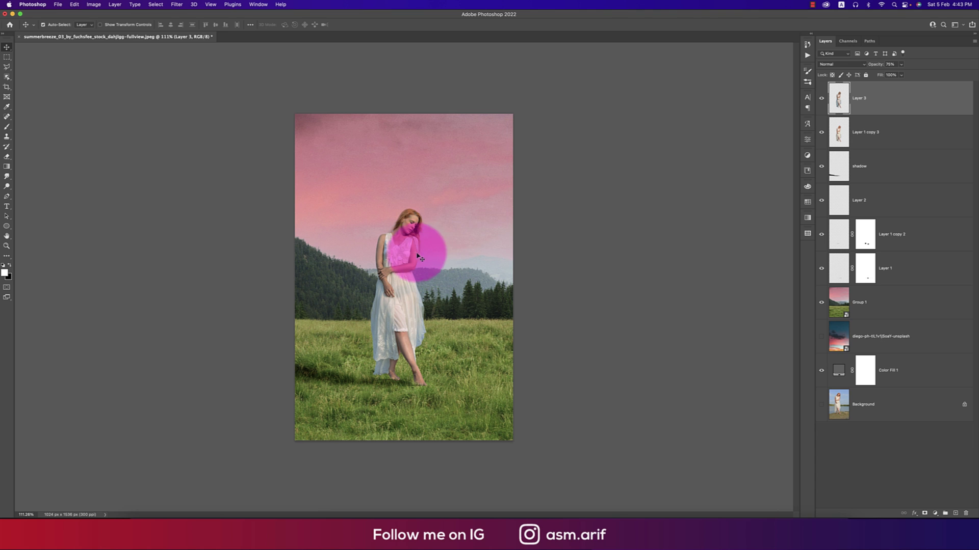
- Convert all layers from the harmonized Layer 3 down to Group 1 into one smart object
left_click(821, 303)
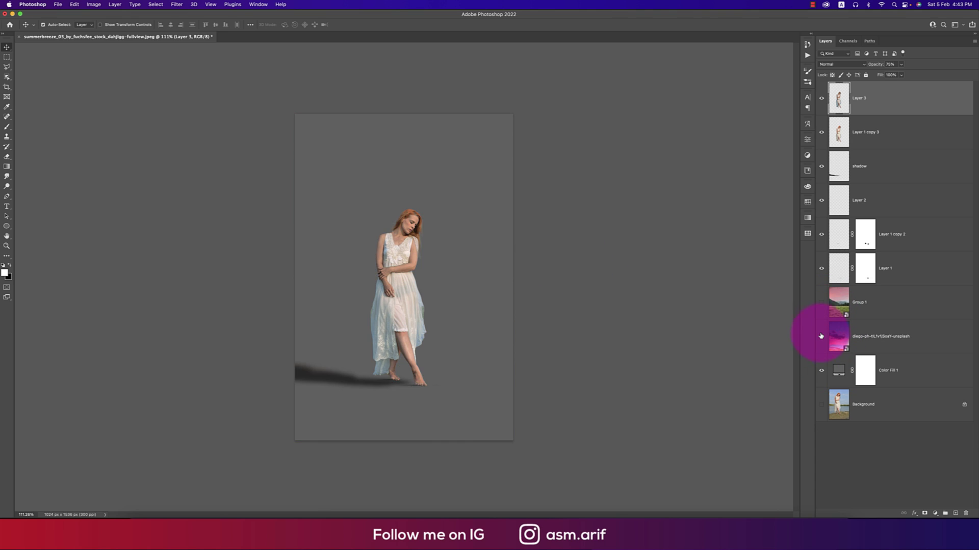
left_click(821, 337)
left_click(821, 337)
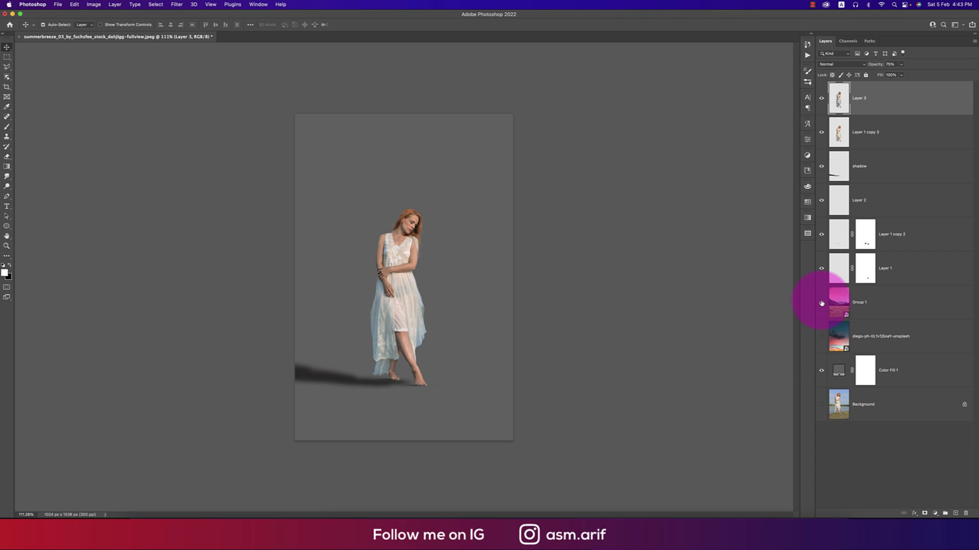
left_click(821, 303)
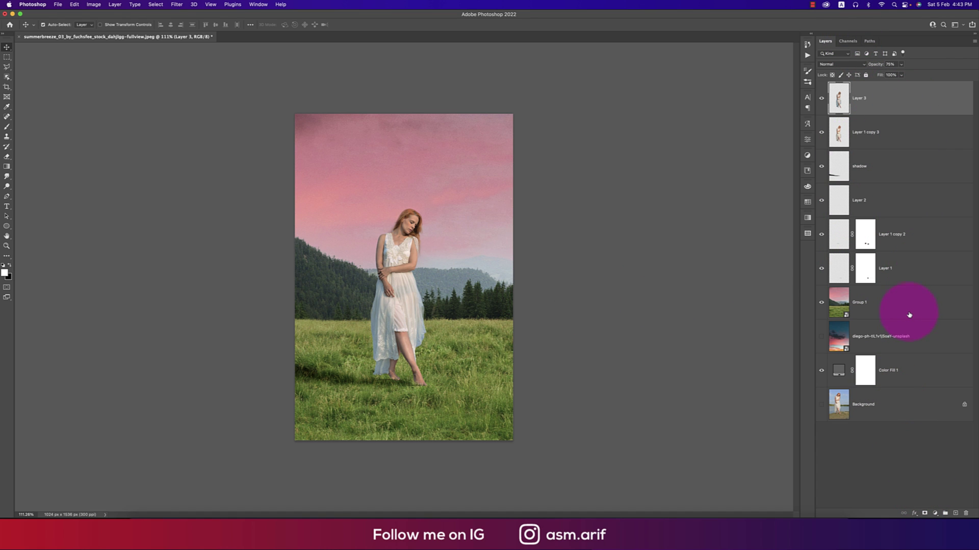
left_click(909, 315, "shift")
right_click(889, 176)
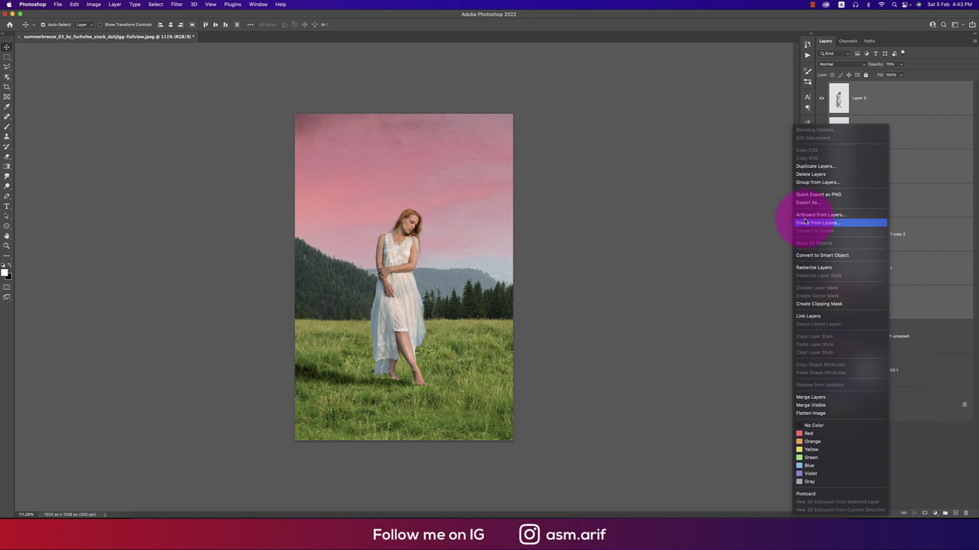
left_click(816, 256)
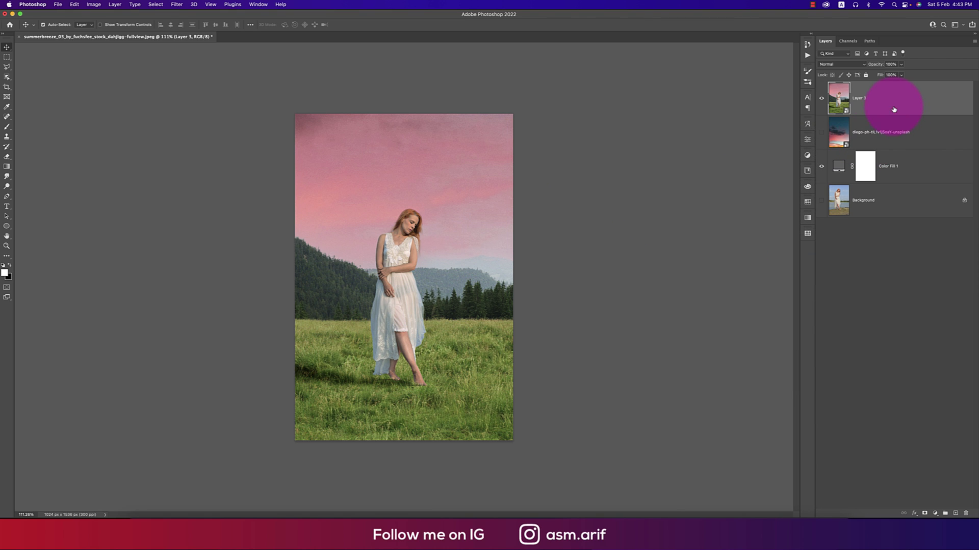
- Start the Camera Raw Filter on the combined smart object and set Temperature +3, Exposure -0.15, Contrast -2 and Texture -31
left_click(172, 5)
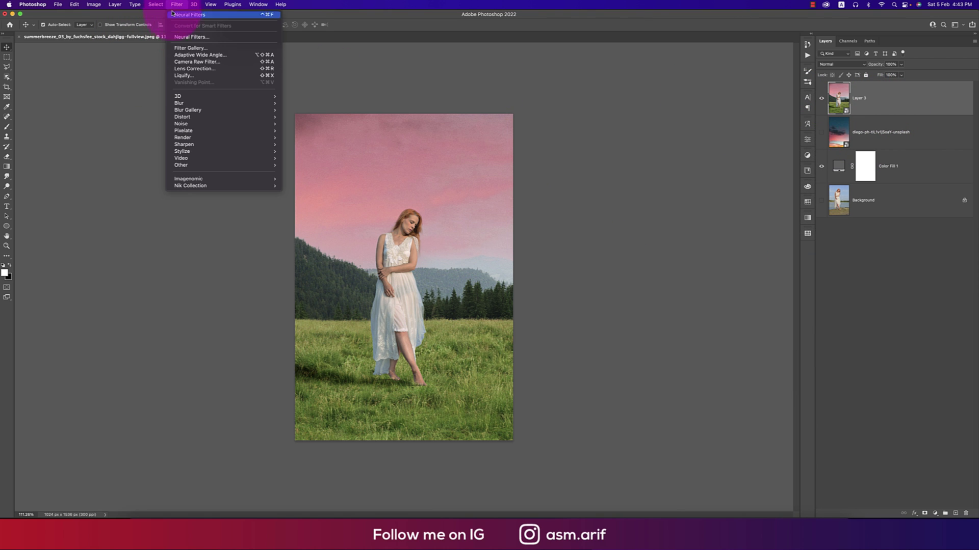
left_click(179, 61)
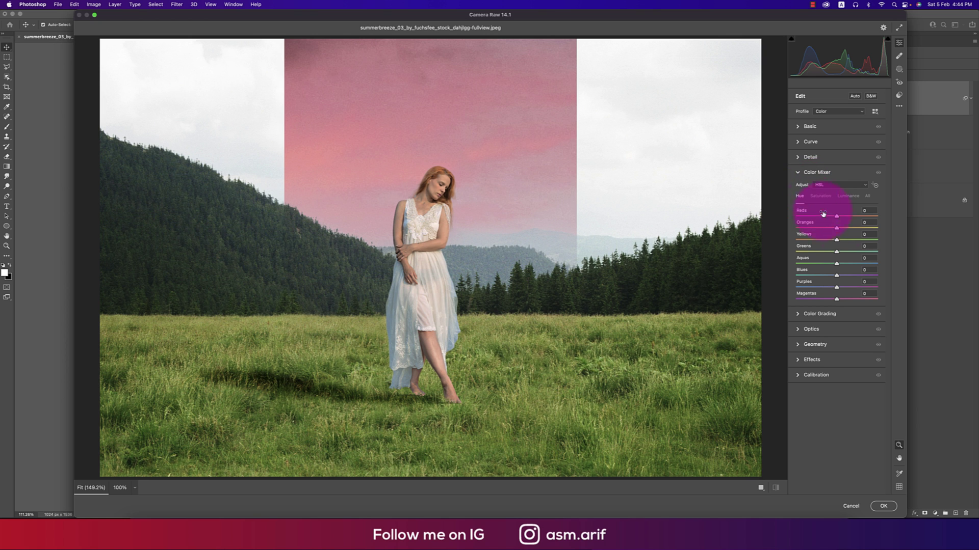
left_click(800, 173)
left_click(809, 126)
left_click_drag(836, 157, 837, 157)
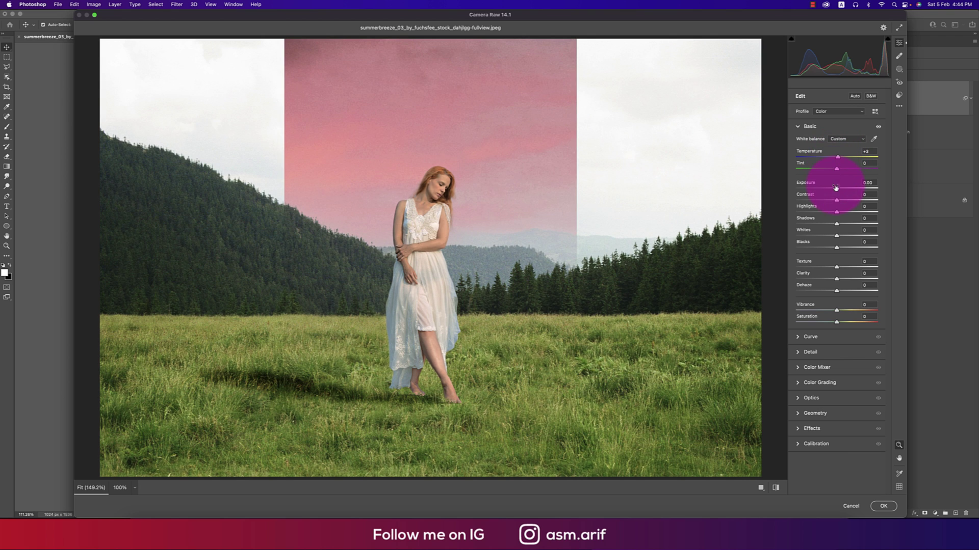
left_click_drag(836, 191, 819, 269)
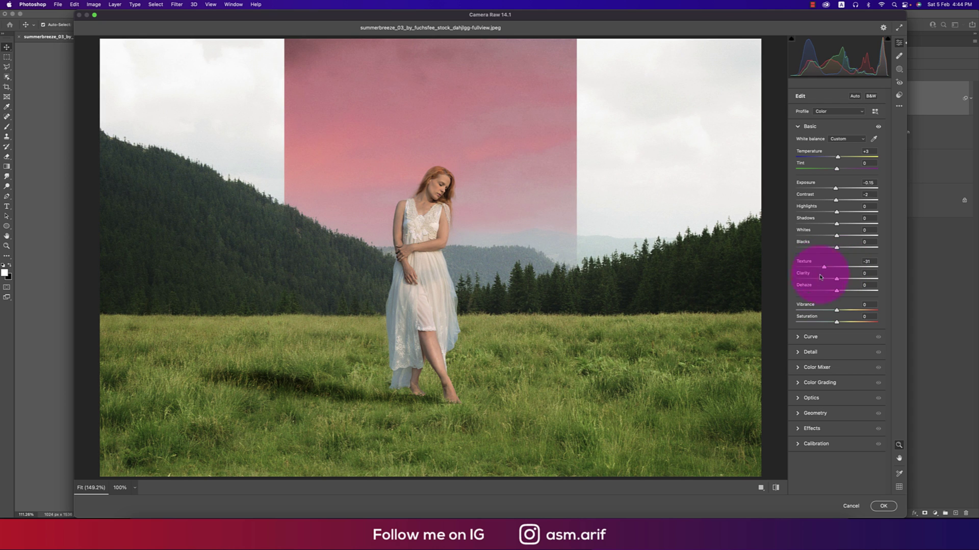
- Reshape the Camera Raw tone curve with adjustments in its shadows and midtones
left_click(799, 337)
mouse_move(802, 245)
left_mouse_down()
mouse_move(786, 247)
mouse_move(810, 230)
left_mouse_up()
left_click(843, 199)
left_click(798, 141)
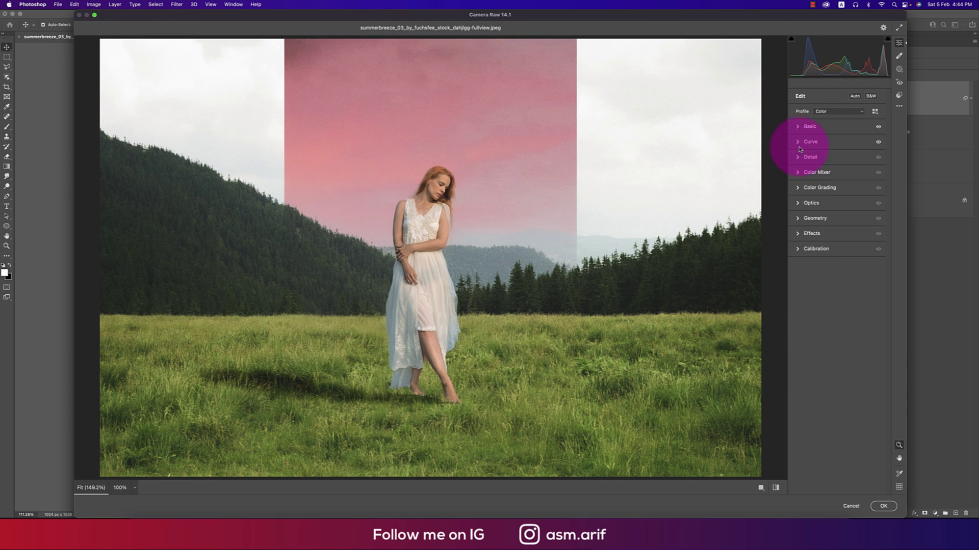
- Shift the hue of the greens and of the reds to -39 in the Color Mixer
left_click(799, 175)
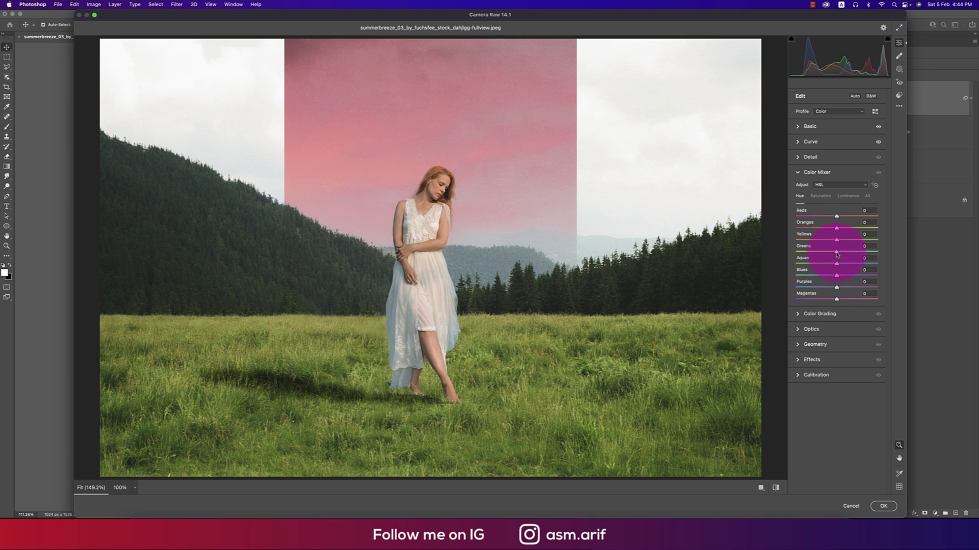
mouse_move(836, 252)
left_mouse_down()
mouse_move(864, 257)
mouse_move(803, 255)
mouse_move(822, 255)
left_mouse_up()
left_click_drag(846, 218, 821, 216)
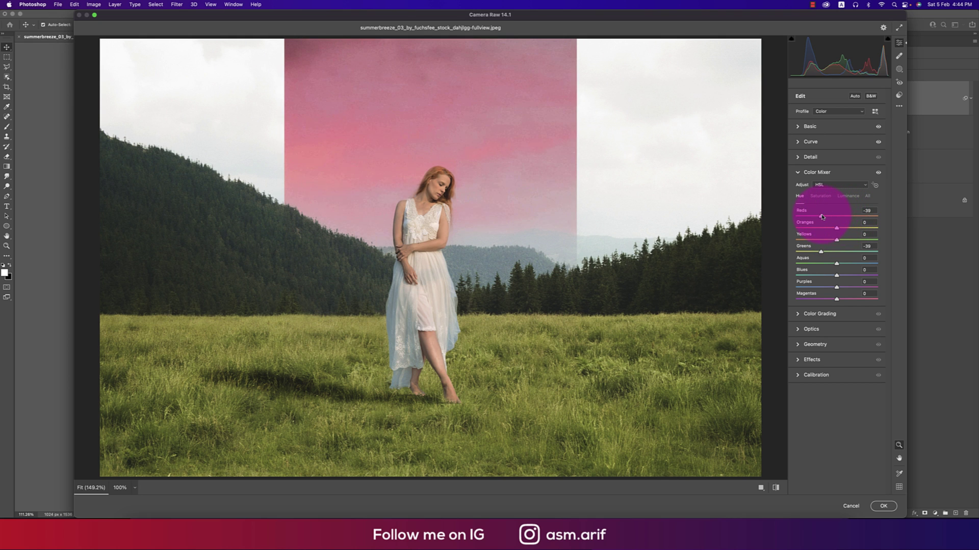
- Set the Color Mixer saturation to +29 for reds and +18 for oranges, and the oranges' luminance to +21
left_click(820, 195)
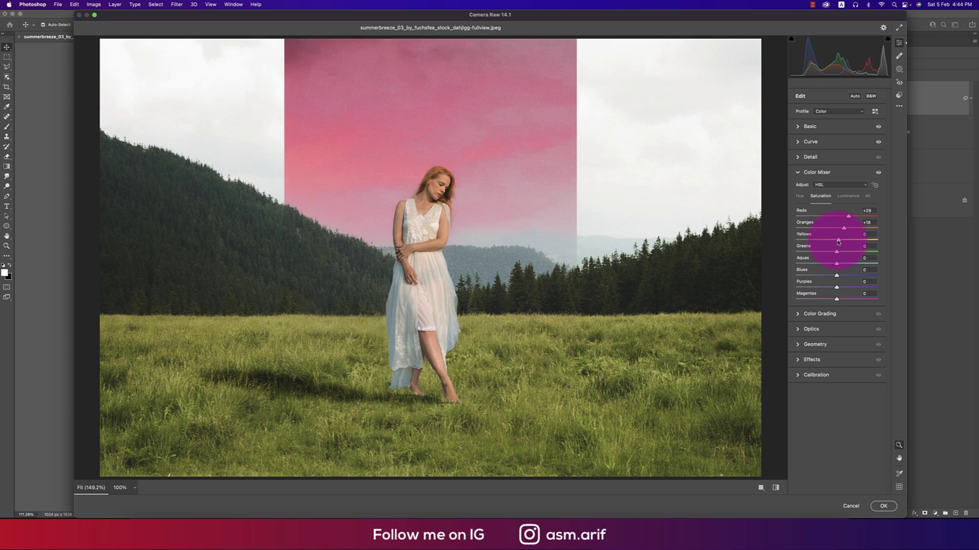
left_click(847, 196)
left_click_drag(838, 228, 850, 231)
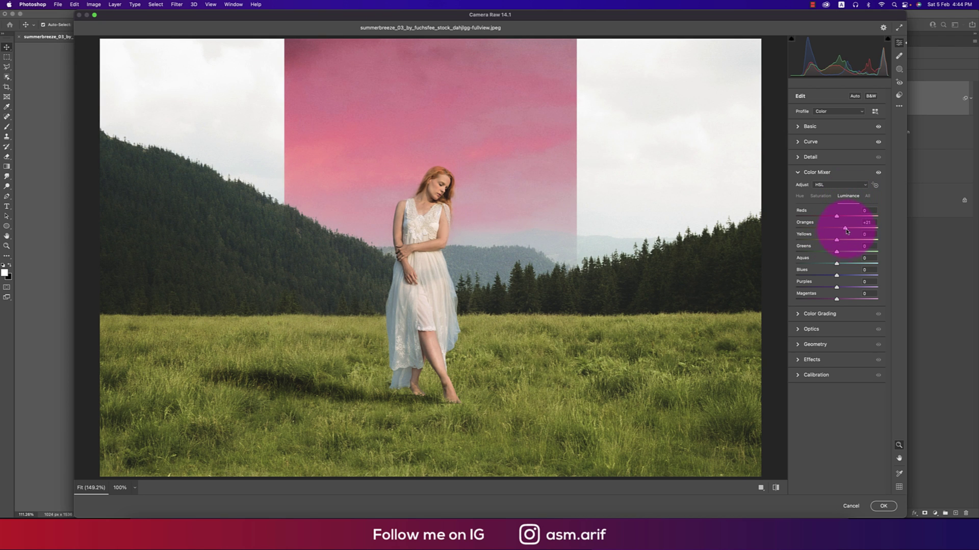
- Set the Calibration hues to -11 for Blue Primary, +20 for Green Primary and +14 for Red Primary, and apply the Camera Raw Filter
left_click(815, 375)
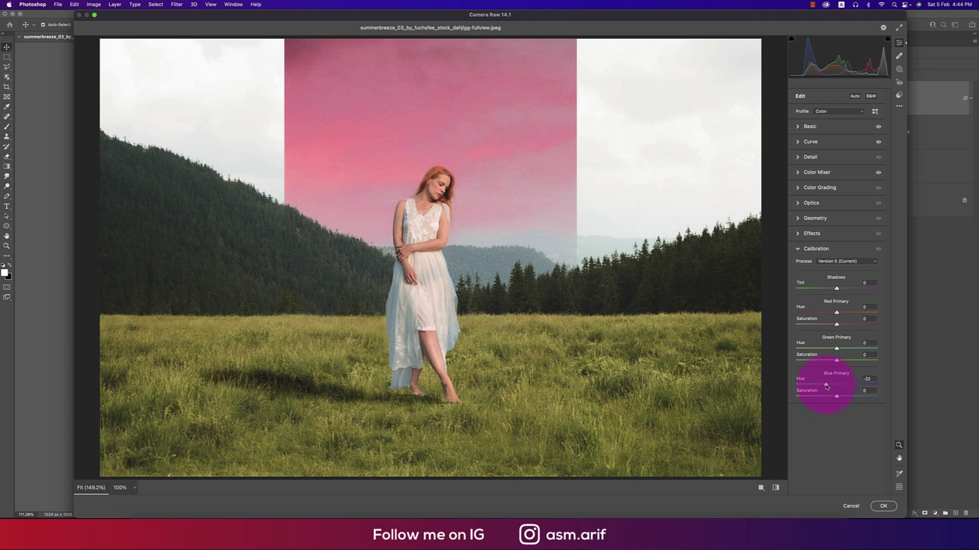
left_click_drag(832, 386, 833, 386)
left_click_drag(837, 348, 844, 351)
left_click_drag(842, 313, 843, 313)
left_click(776, 489)
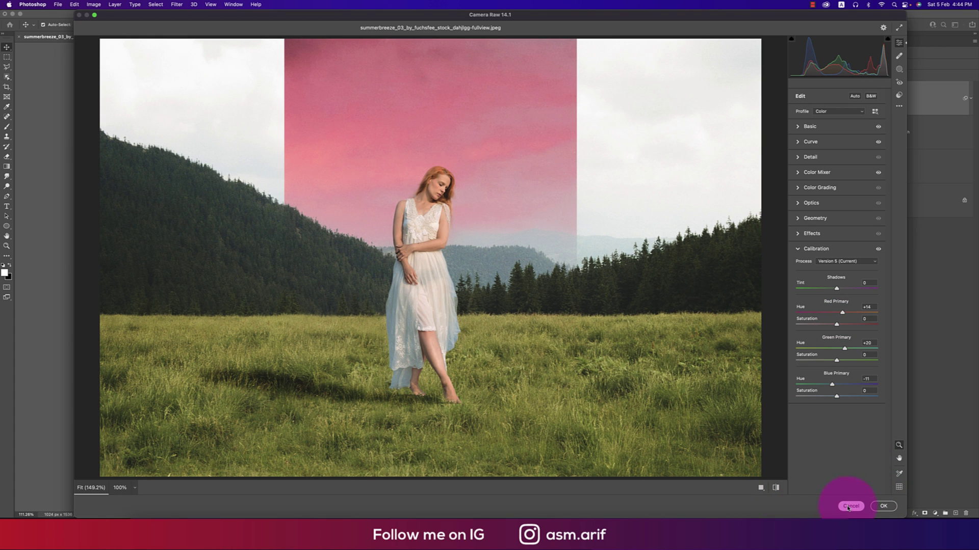
left_click(884, 506)
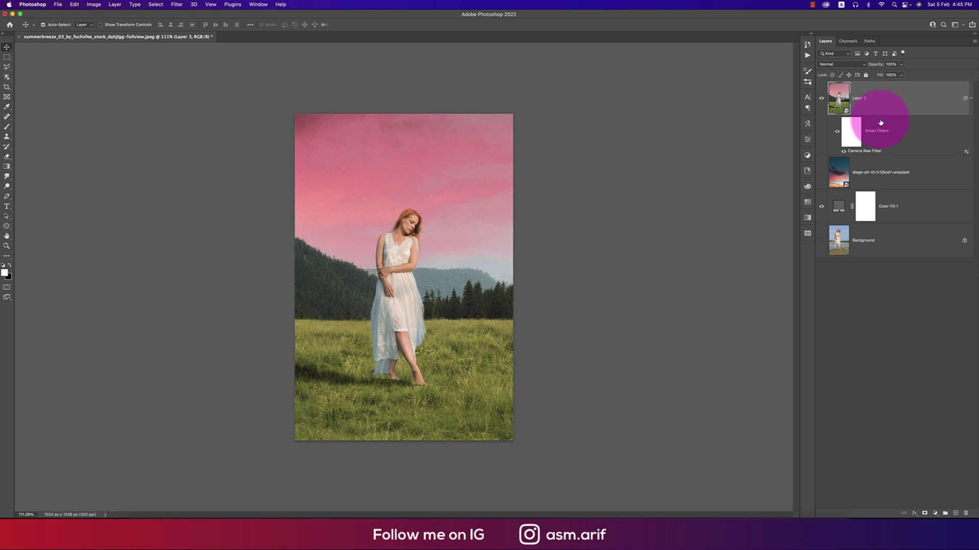
- Apply the Color Efex Pro 4 Cross Processing filter with method T04 and compare the result with the original Background layer
left_click(177, 4)
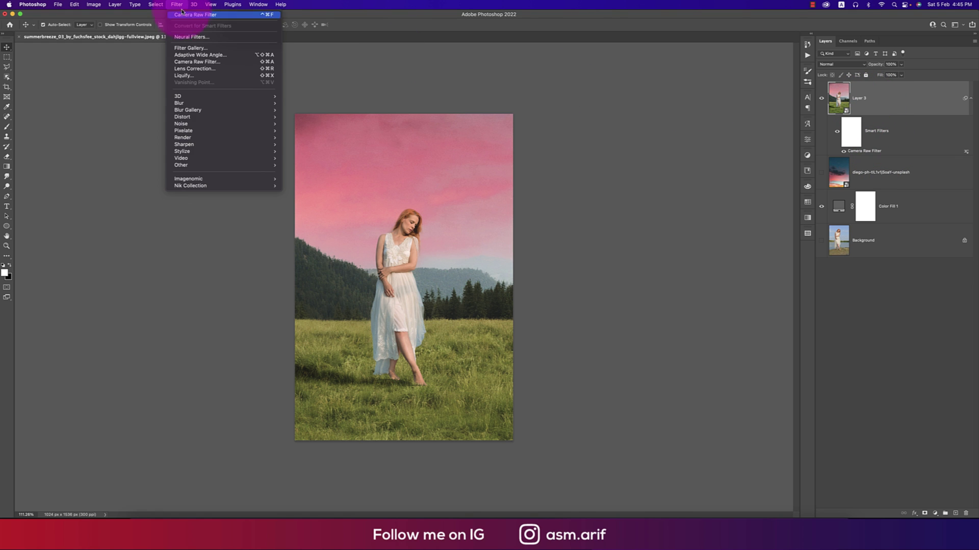
mouse_move(229, 186)
left_click(296, 192)
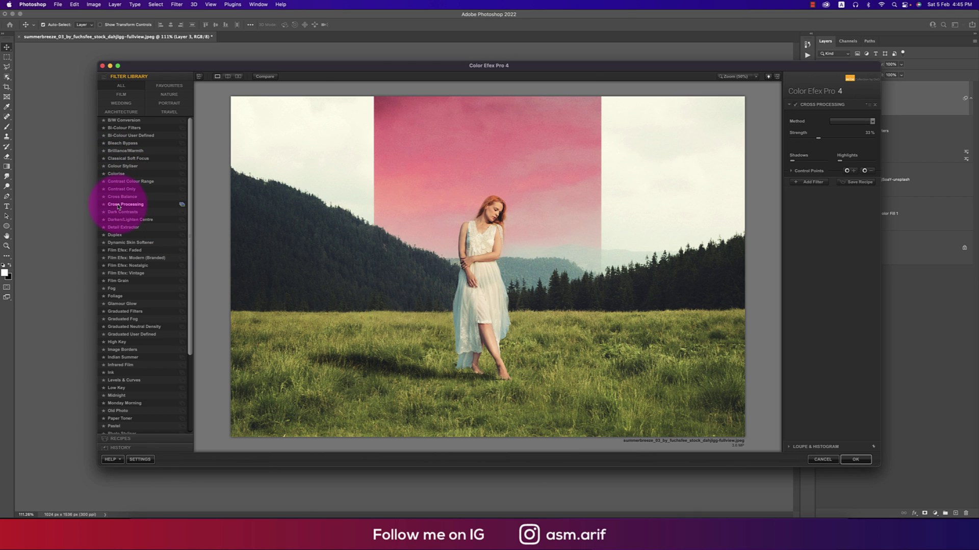
left_click(853, 122)
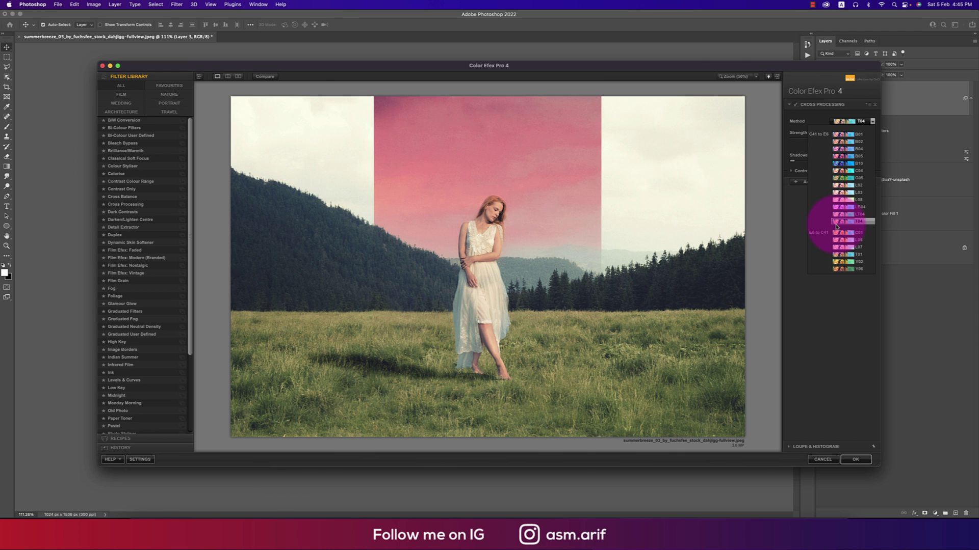
left_click(837, 222)
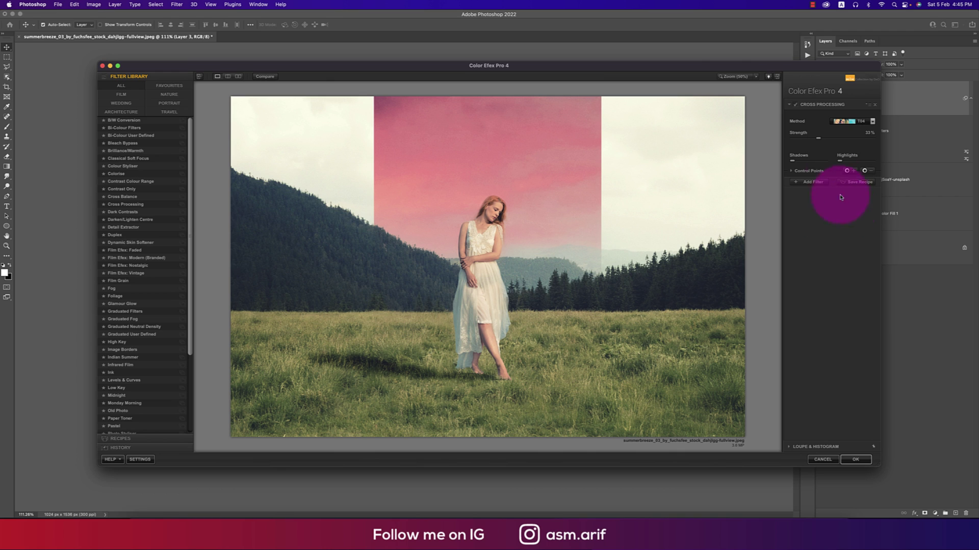
left_click(854, 461)
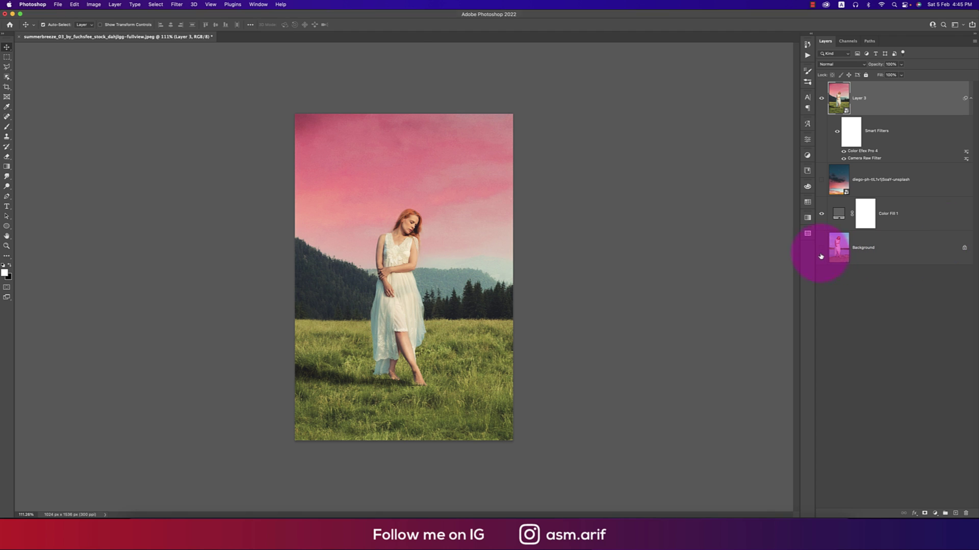
left_click(822, 250, "alt")
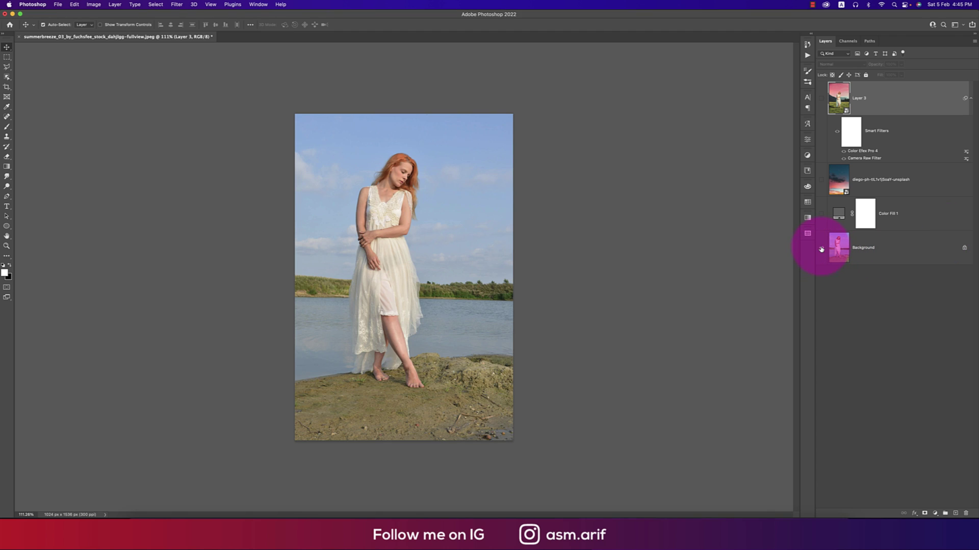
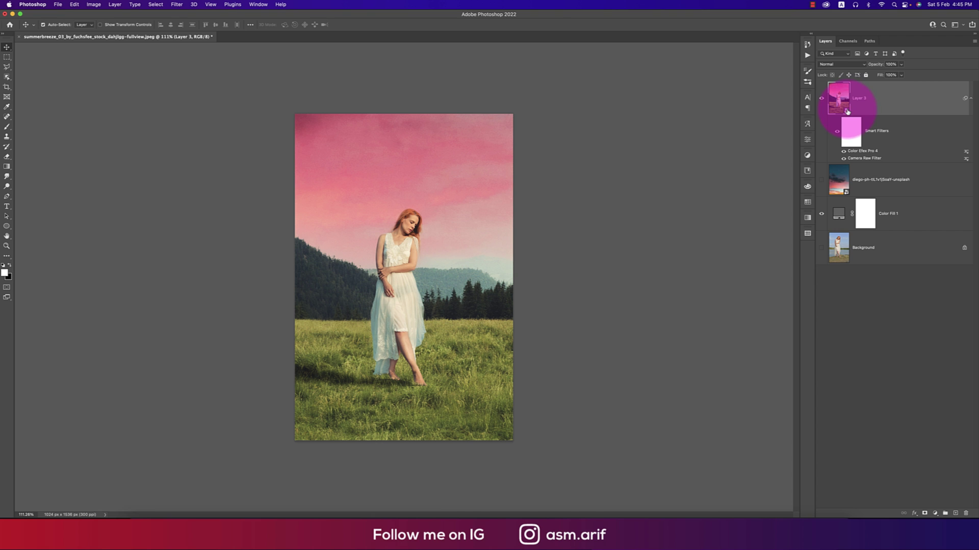
- Open the combined smart object's contents, duplicate the shadow layer and distort the copy into a shorter shadow beside the woman's feet
double_click(847, 111)
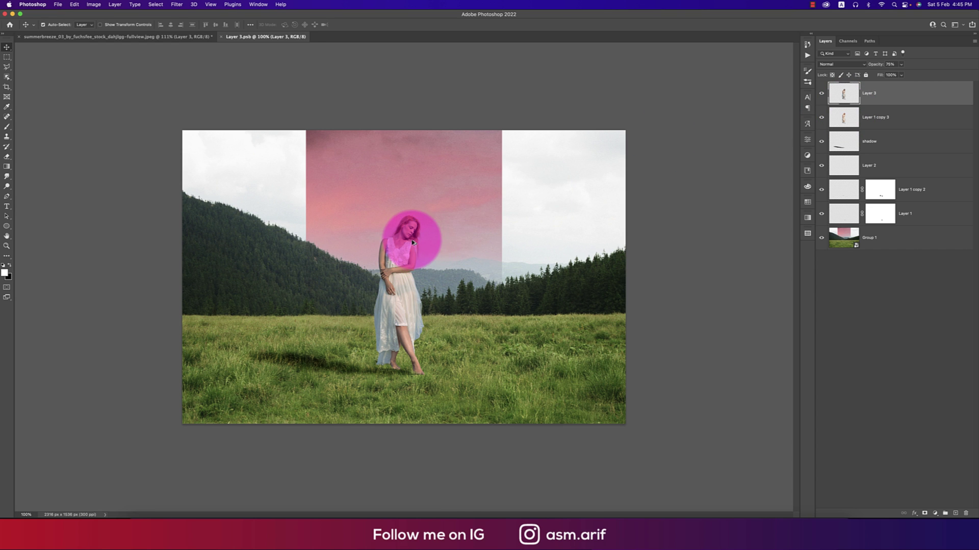
scroll(406, 229, "up", 3)
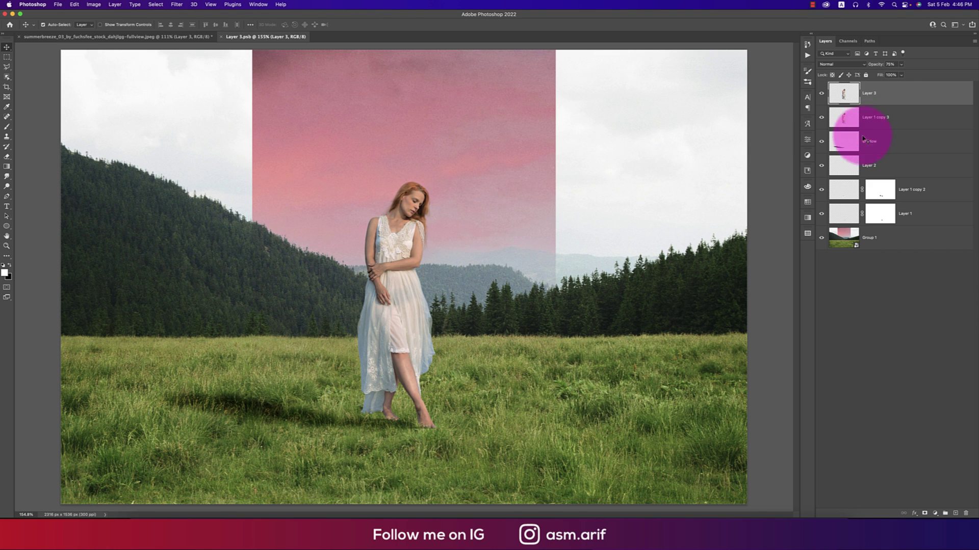
left_click(842, 140)
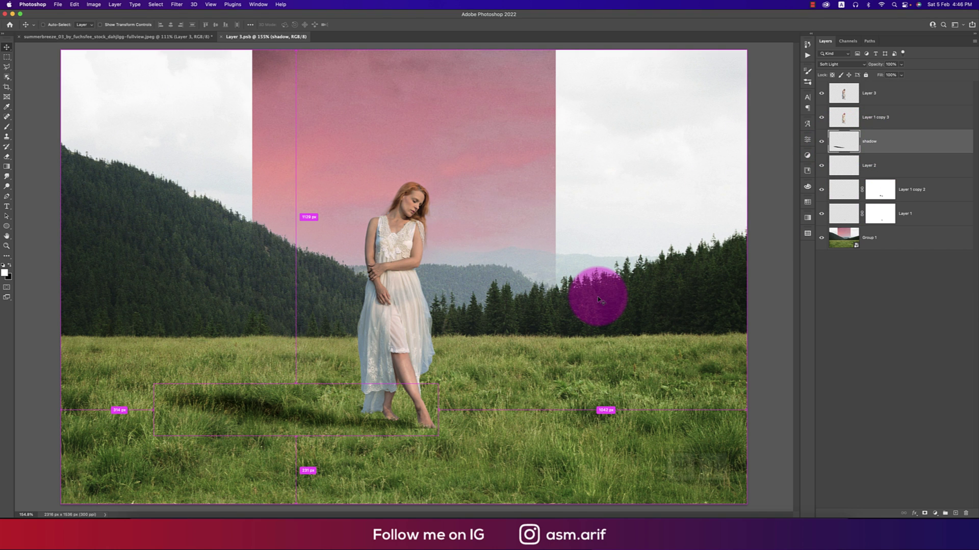
key("cmd+j")
key("cmd+t")
left_click_drag(361, 404, 327, 404)
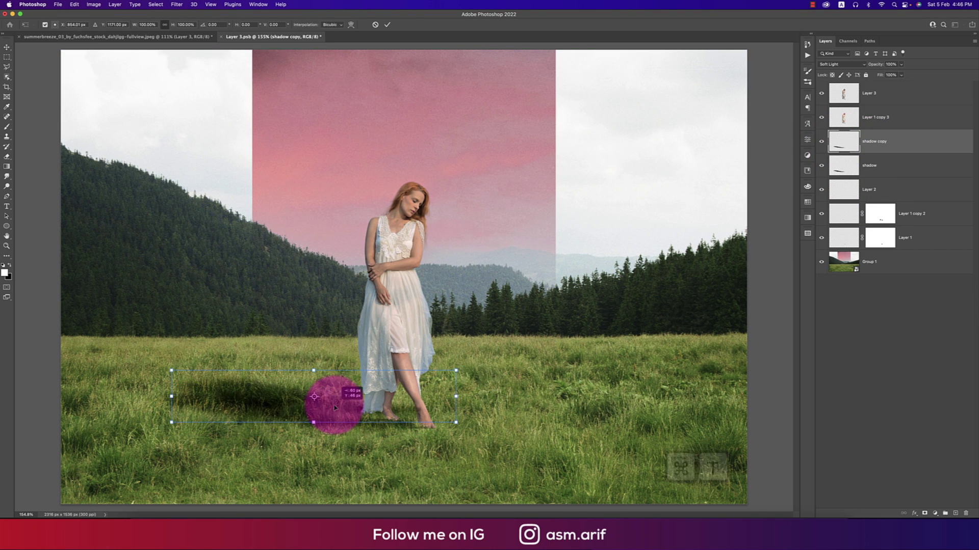
left_click_drag(453, 376, 430, 424)
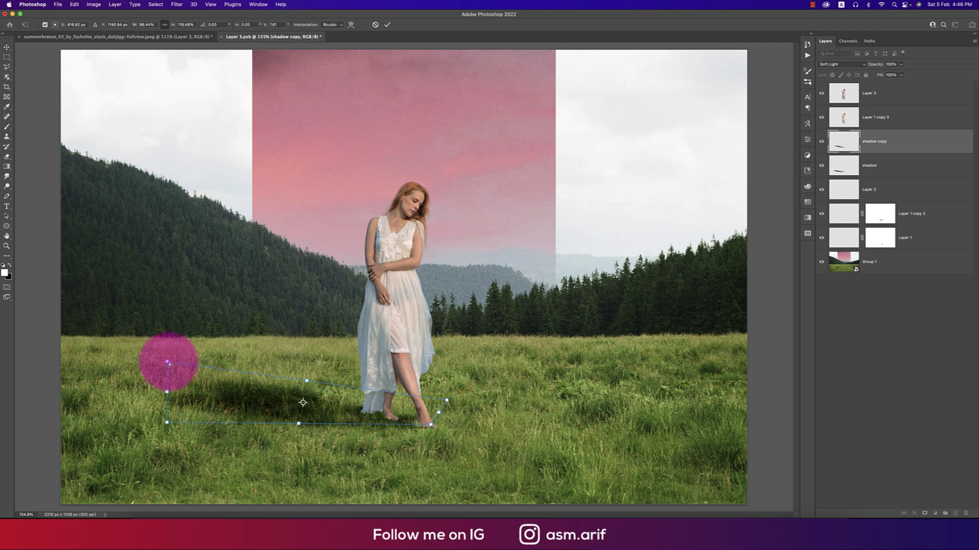
left_click_drag(170, 364, 277, 372)
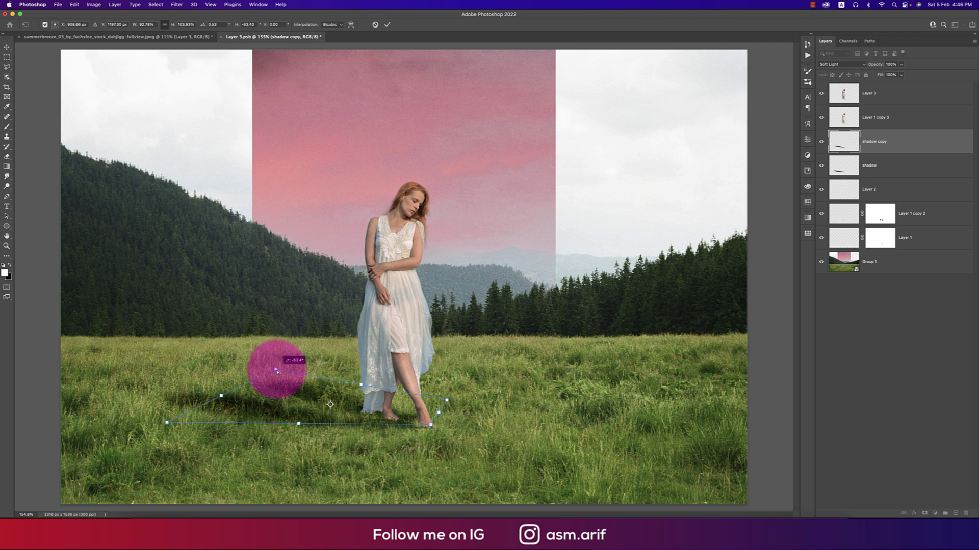
key("Return")
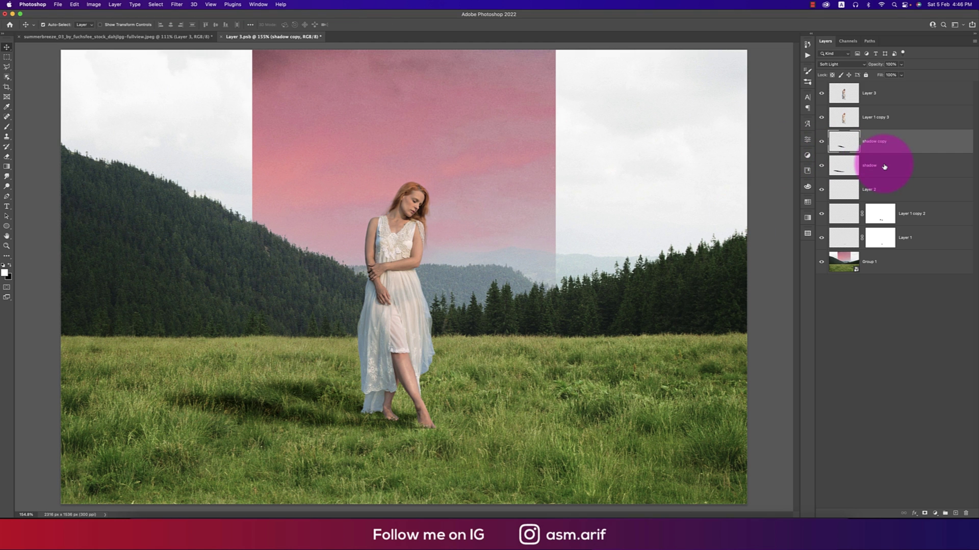
- Lower the fill of the original shadow layer and set the opacity of its copy to 79%
left_click(884, 166)
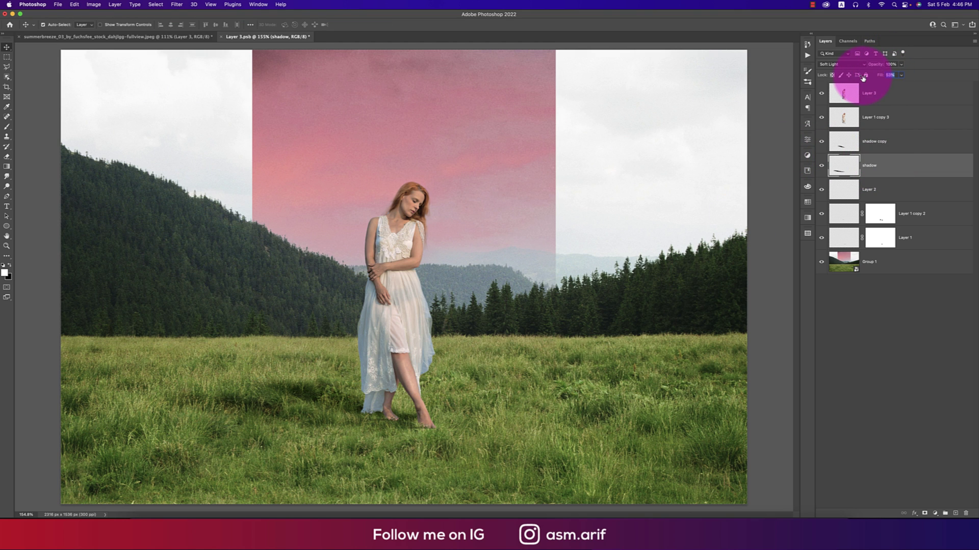
left_click(885, 139)
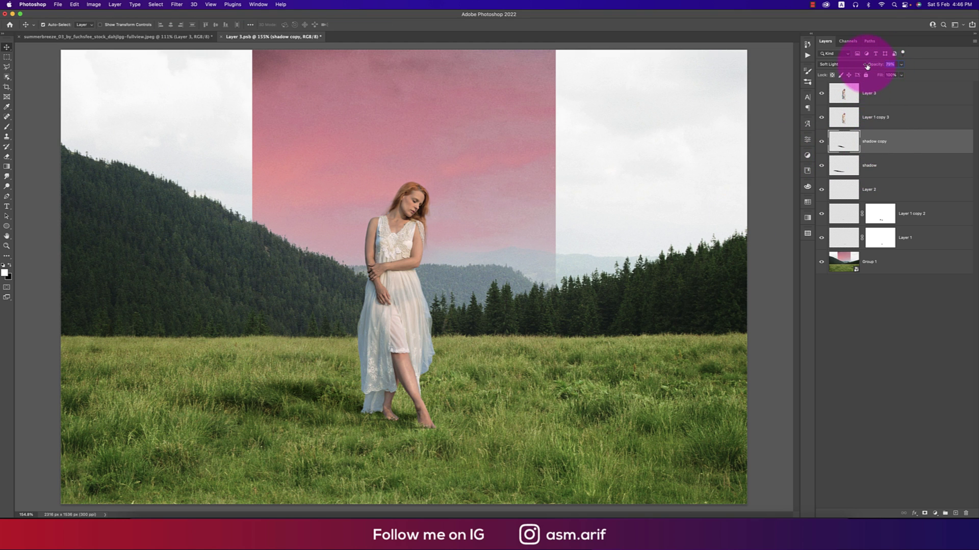
left_click_drag(867, 66, 866, 67)
scroll(590, 253, "down", 2)
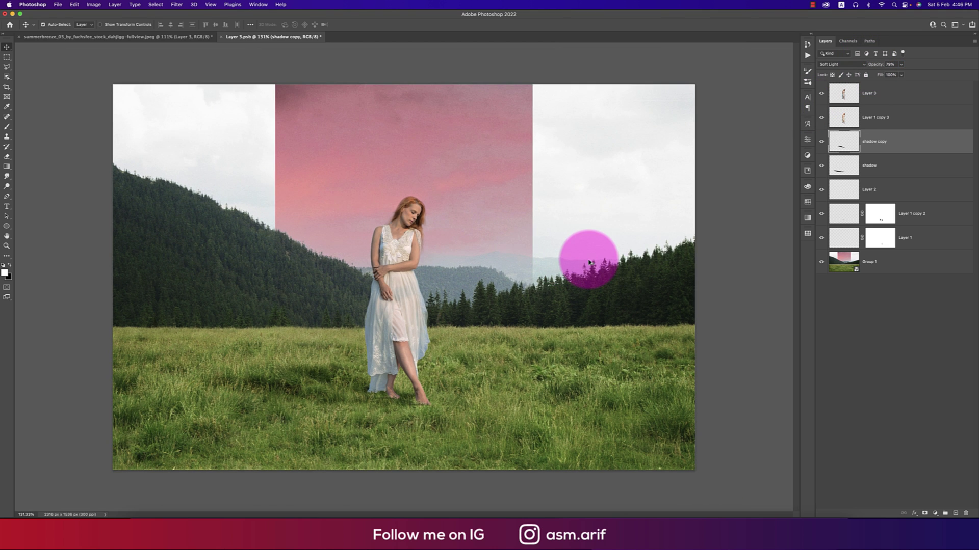
scroll(586, 254, "up", 2)
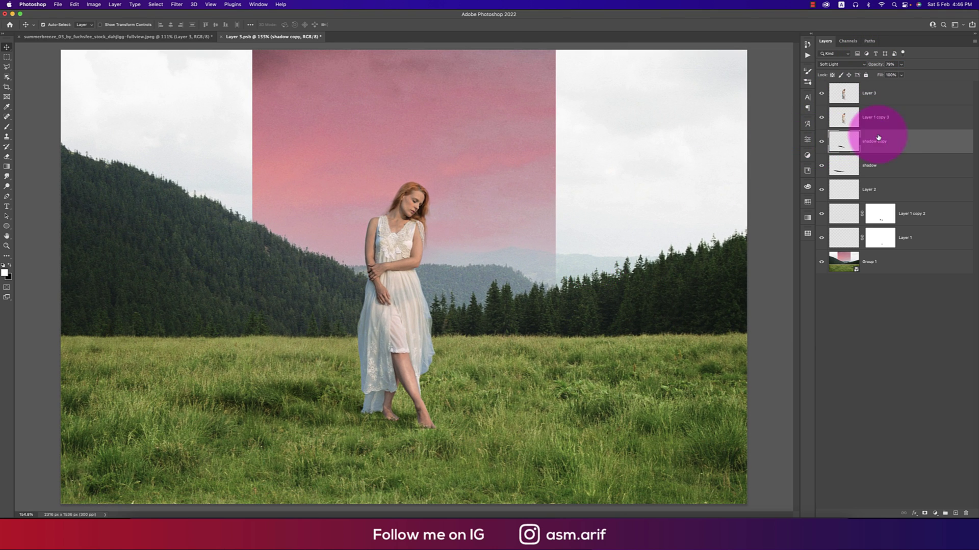
- Add a new layer above Layer 1 copy 3 and clip it to that layer
left_click(890, 123)
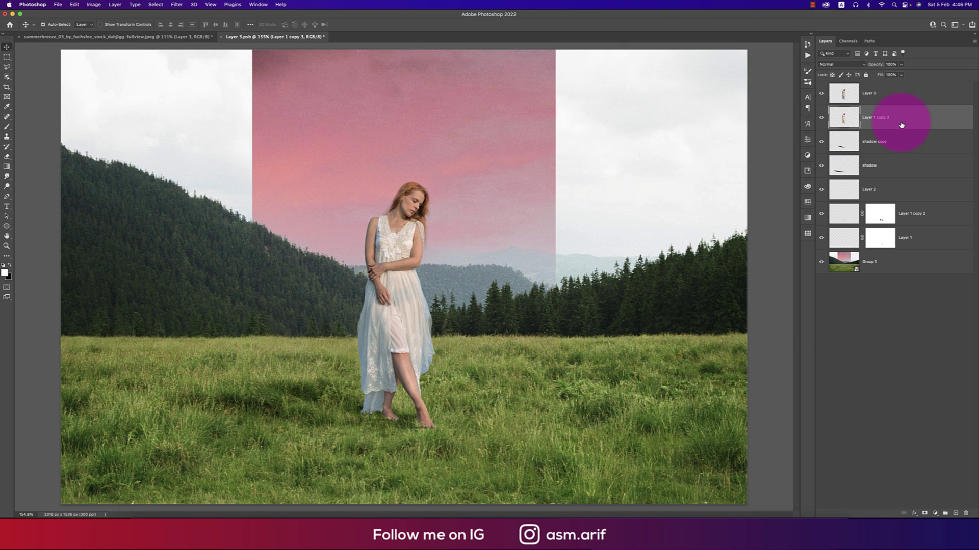
left_click(956, 513)
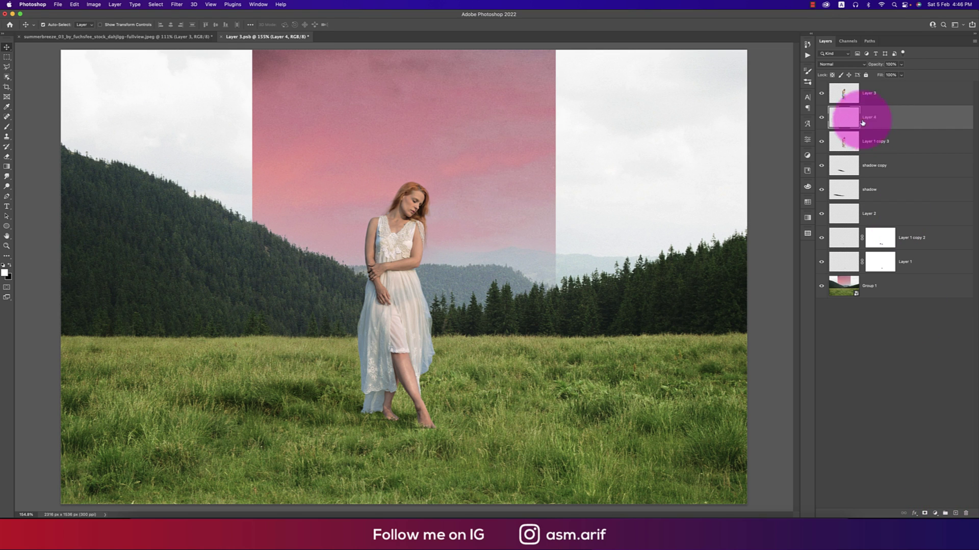
right_click(951, 125)
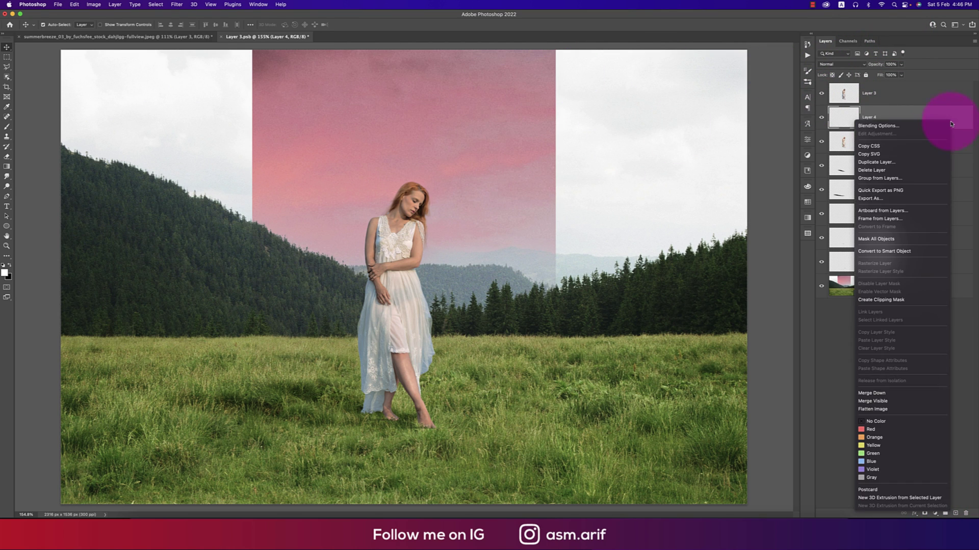
left_click(881, 299)
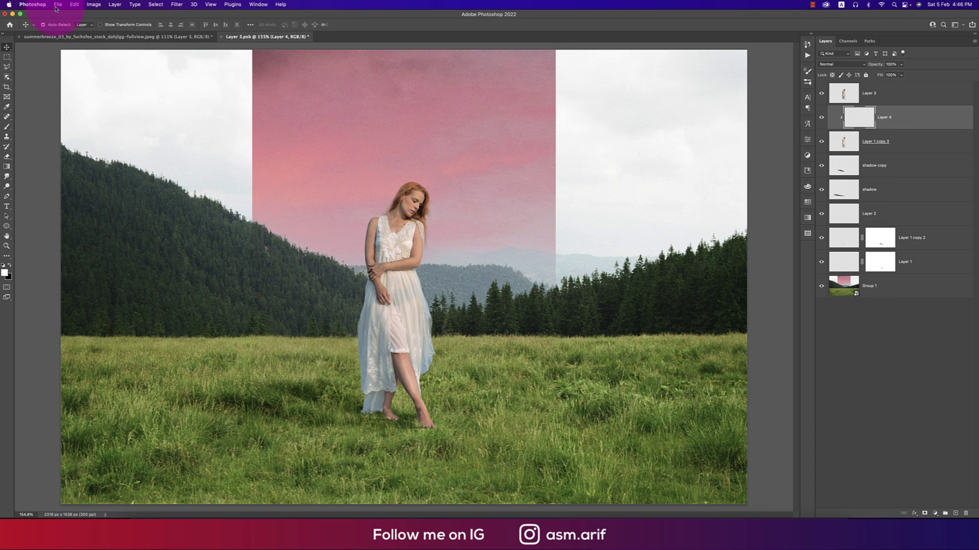
- Fill the new clipped layer with 50% Gray in Normal mode at 100% opacity
left_click(75, 4)
left_click(89, 121)
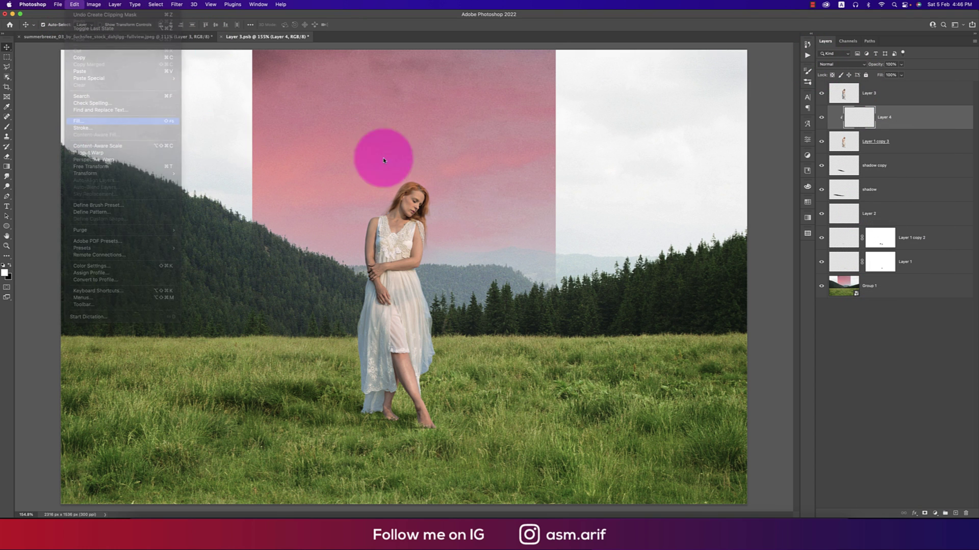
left_click(693, 139)
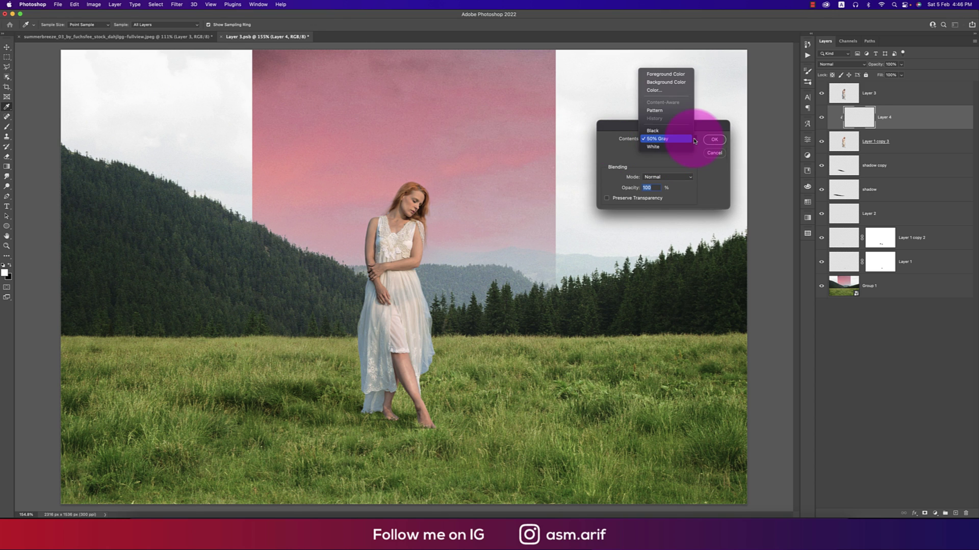
left_click(683, 137)
left_click(715, 139)
key("v")
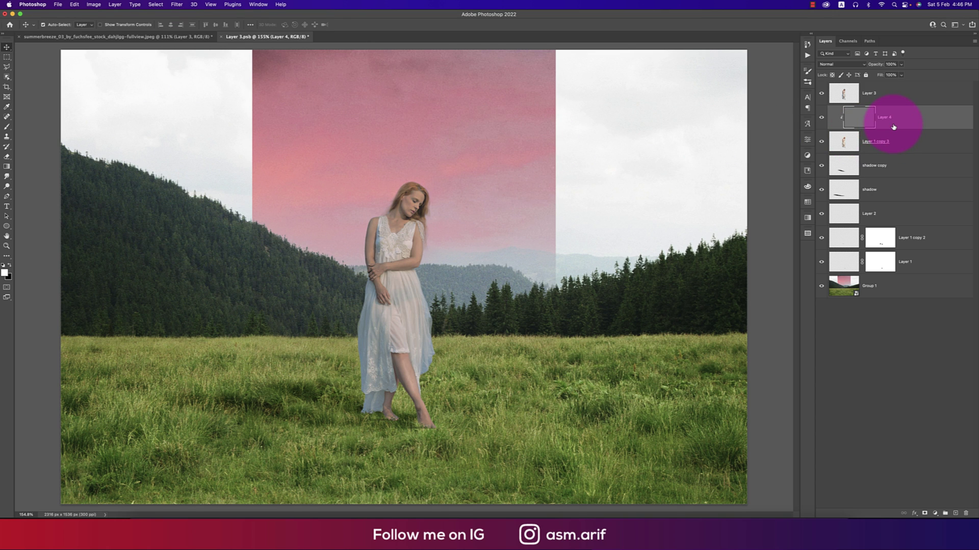
- Move the gray layer above Layer 3, clipped to it, and set its blend mode to Overlay
left_click_drag(893, 127, 903, 93)
right_click(903, 94)
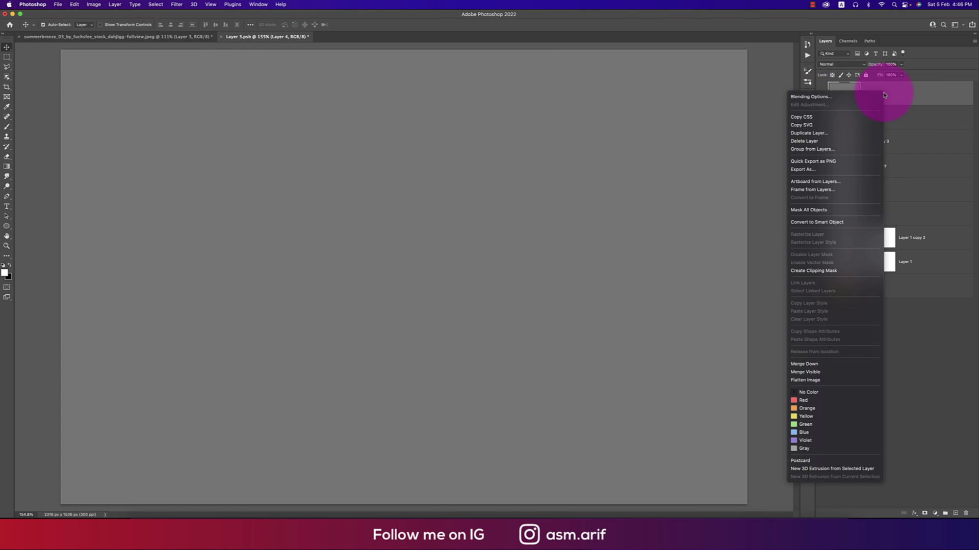
left_click(814, 271)
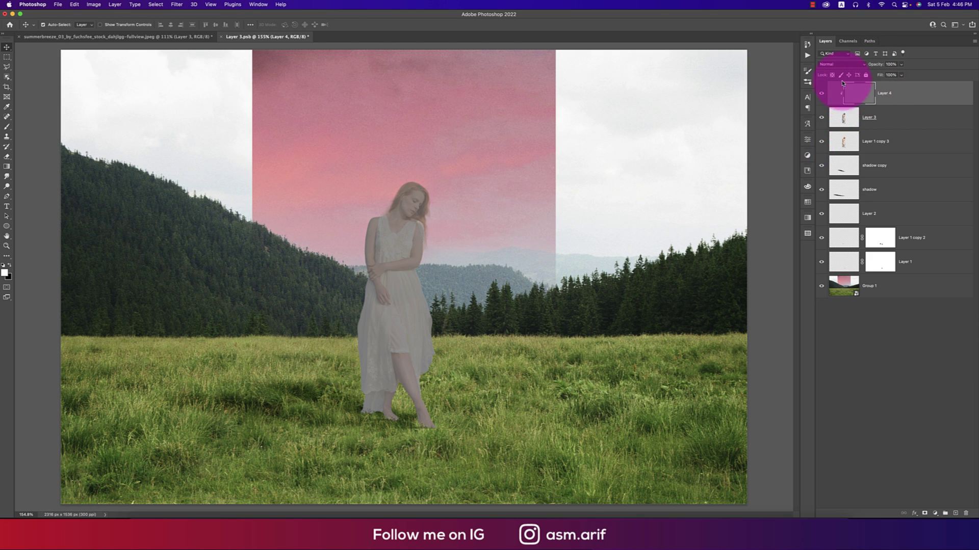
left_click(838, 65)
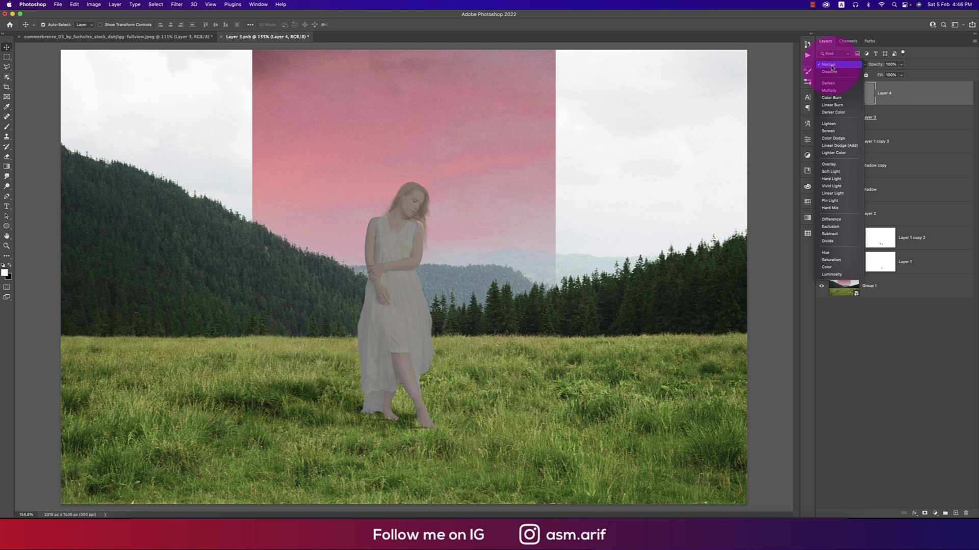
left_click(837, 165)
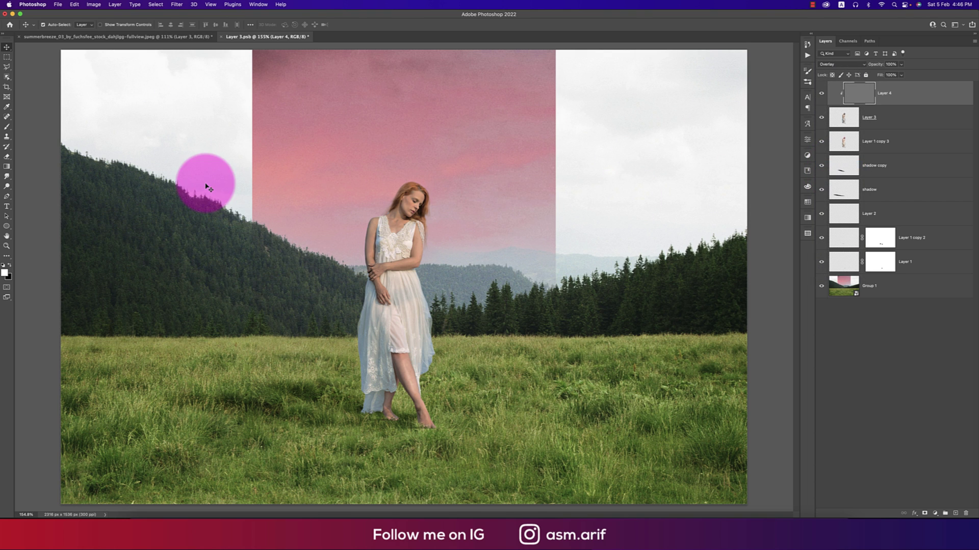
- Darken the woman's shaded areas on the gray layer with the Burn tool, using Midtones at 50% exposure and a smaller brush
left_click_drag(8, 188, 31, 195)
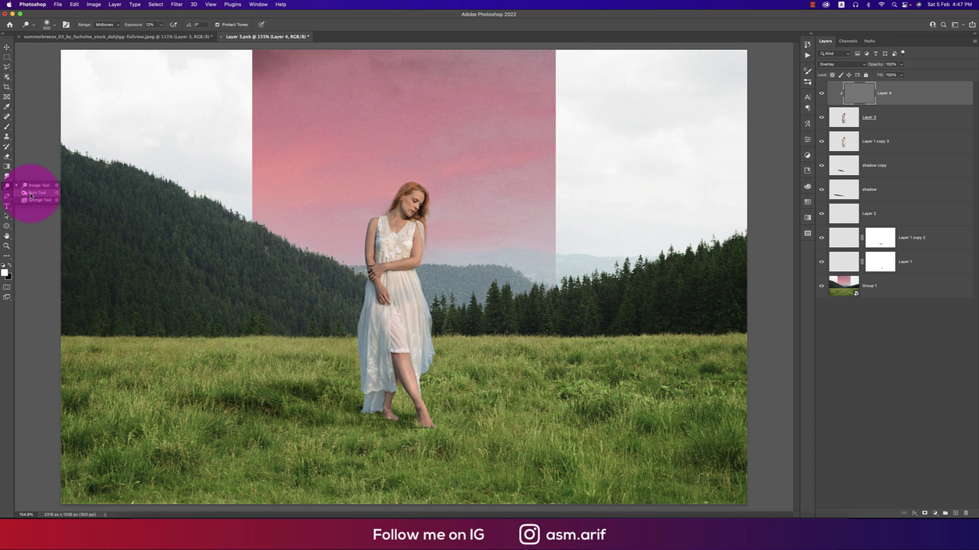
left_click_drag(31, 196, 34, 194)
mouse_move(404, 311)
left_mouse_down()
mouse_move(347, 283)
mouse_move(364, 233)
mouse_move(366, 425)
mouse_move(367, 224)
mouse_move(391, 186)
mouse_move(354, 252)
mouse_move(346, 315)
mouse_move(375, 425)
left_mouse_up()
key("bracketleft")
key("bracketleft")
key("bracketleft")
key("bracketleft")
key("bracketleft")
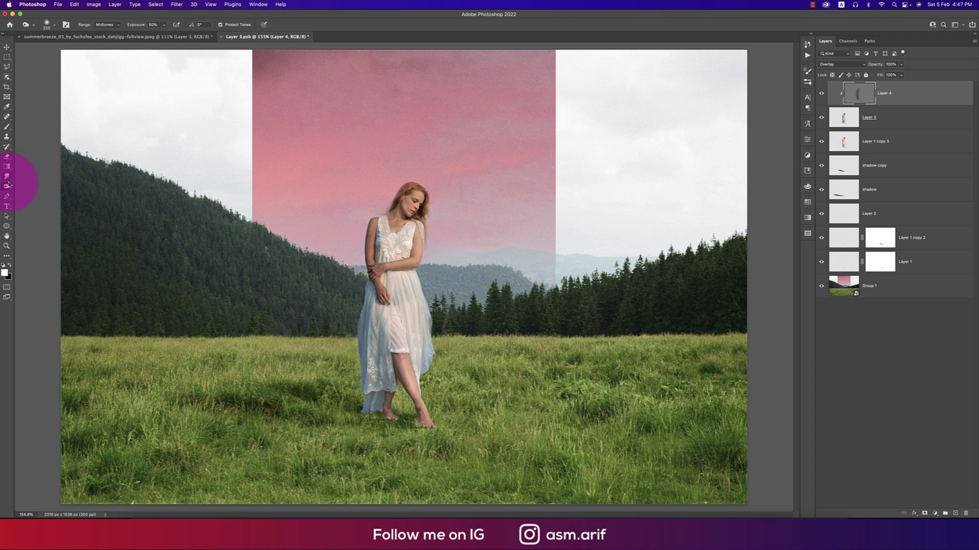
- Brighten the woman's lit areas on the gray layer with the Dodge tool (Midtones, 12% exposure) and hide the layer to compare
left_click_drag(7, 186, 34, 187)
mouse_move(321, 237)
left_mouse_down()
mouse_move(477, 205)
mouse_move(460, 202)
mouse_move(435, 219)
mouse_move(442, 407)
mouse_move(420, 358)
mouse_move(417, 396)
mouse_move(408, 194)
mouse_move(432, 213)
mouse_move(748, 223)
mouse_move(827, 114)
mouse_move(823, 75)
left_mouse_up()
left_click(821, 94)
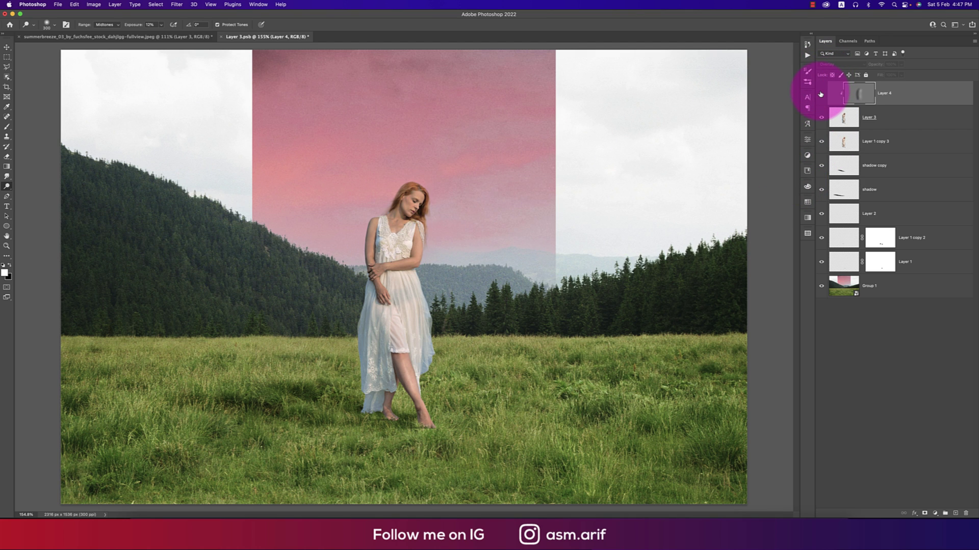
- Show the gray Layer 4 again, save the smart object contents and return to the main composite document
left_click(820, 94)
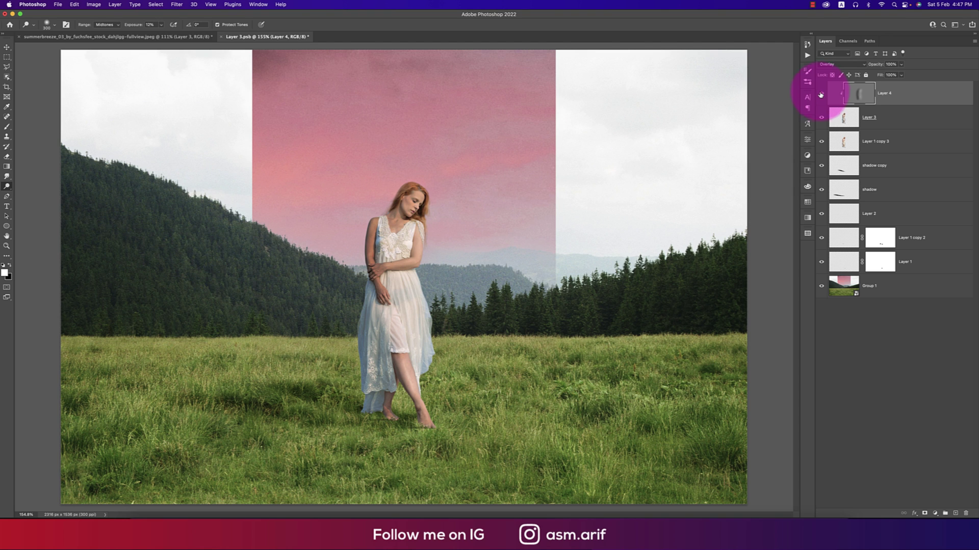
key("super+s")
mouse_move(481, 155)
left_mouse_down()
mouse_move(503, 165)
mouse_move(503, 143)
left_mouse_up()
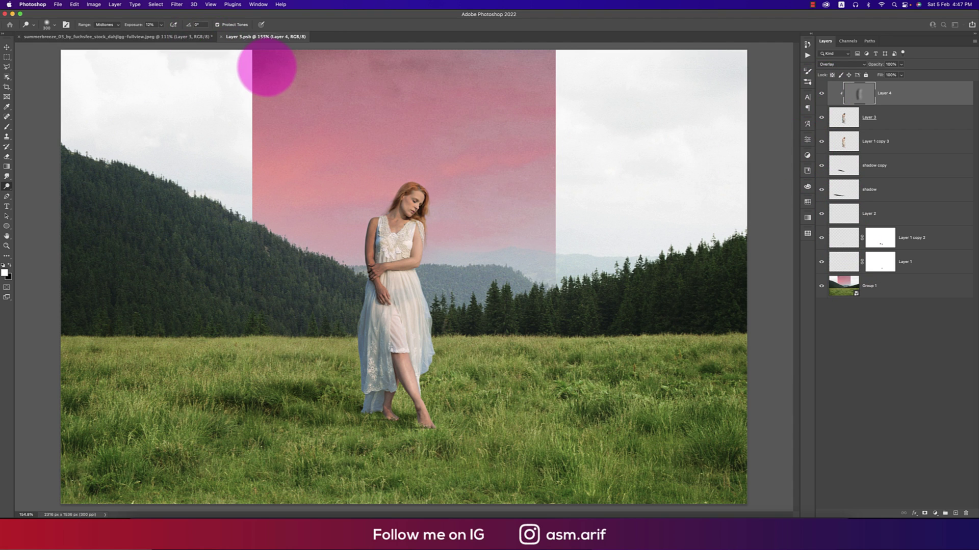
left_click(191, 41)
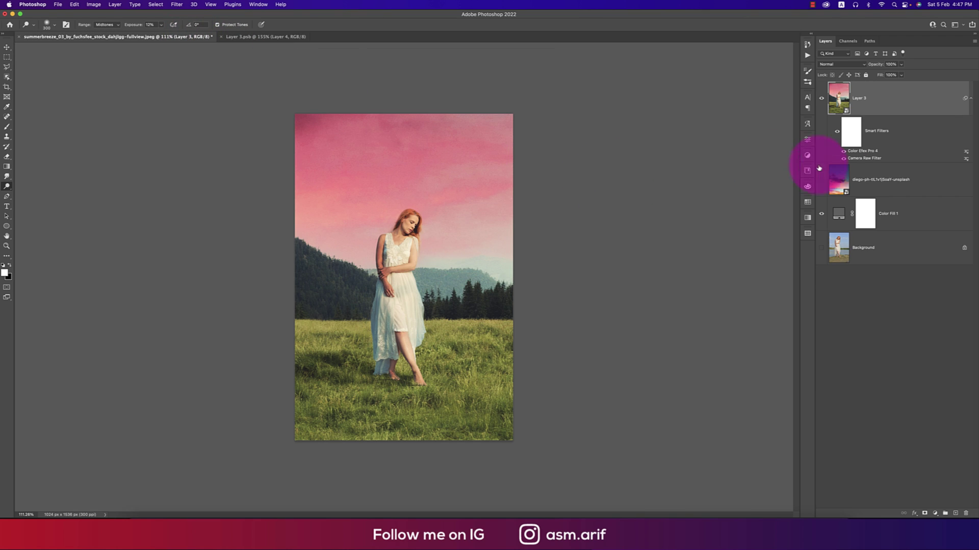
- Compare the composite with the original Background photo by isolating that layer, and restore the other layers' visibility
left_click(821, 249, "alt")
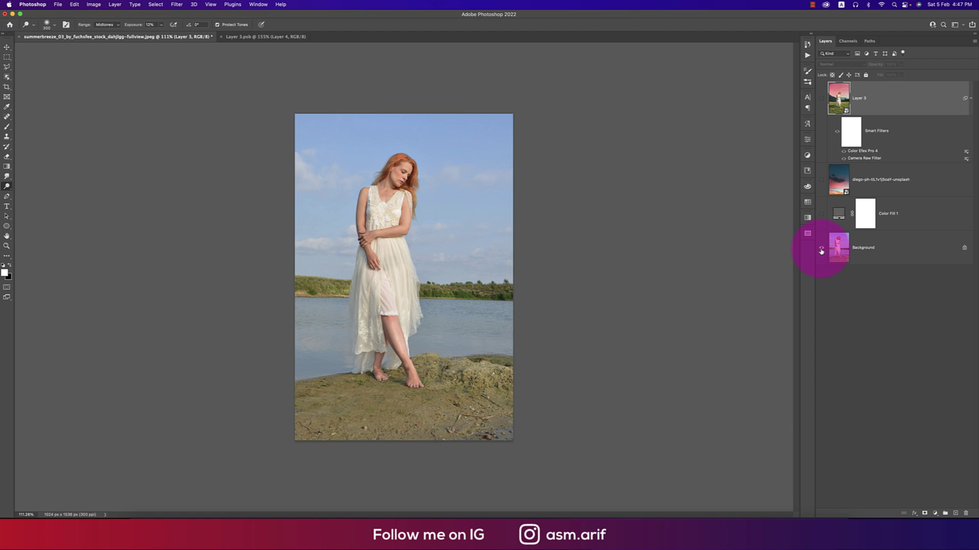
left_click(820, 250, "alt")
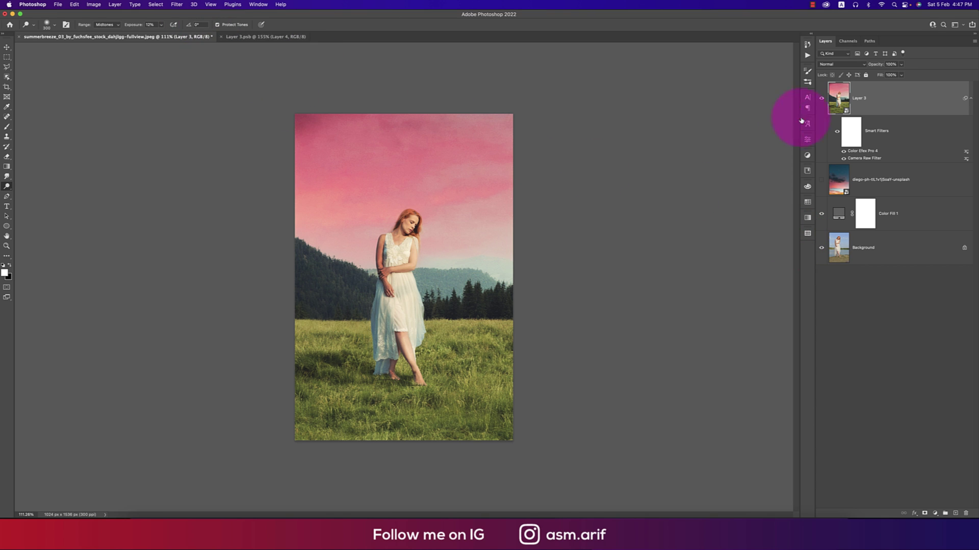
double_click(859, 103)
key("Escape")
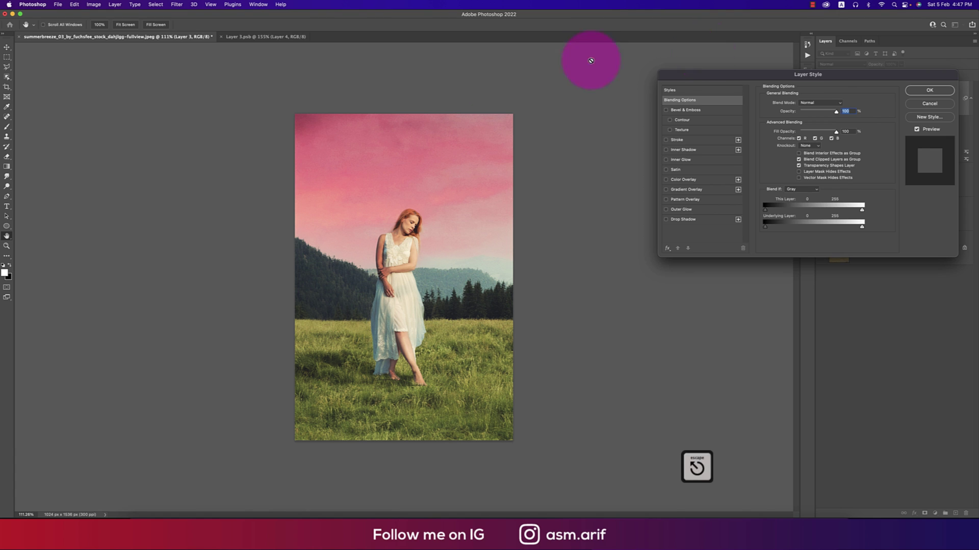
- Apply a Camera Raw Filter to Layer 3 with Sharpening 35, Noise Reduction 28 and Color Noise Reduction 22
left_click(176, 5)
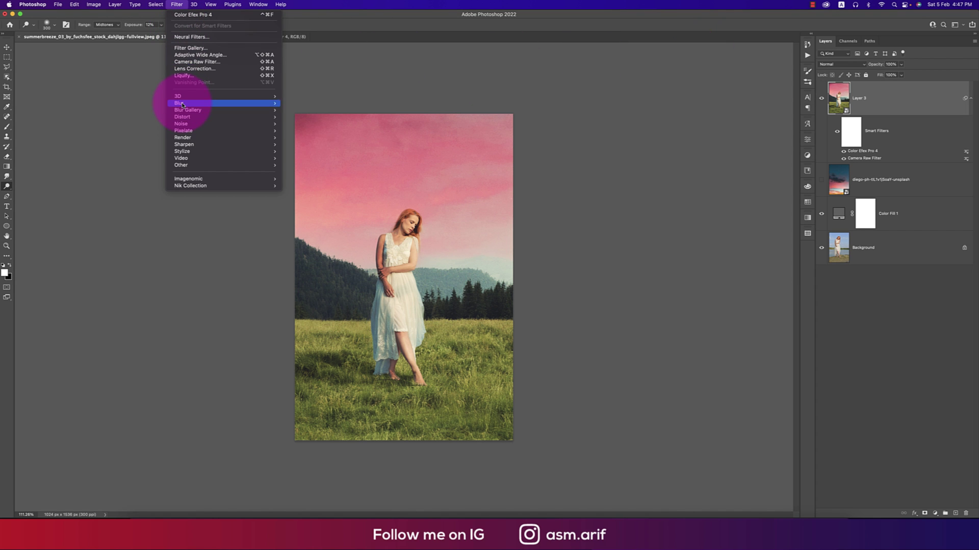
left_click(224, 67)
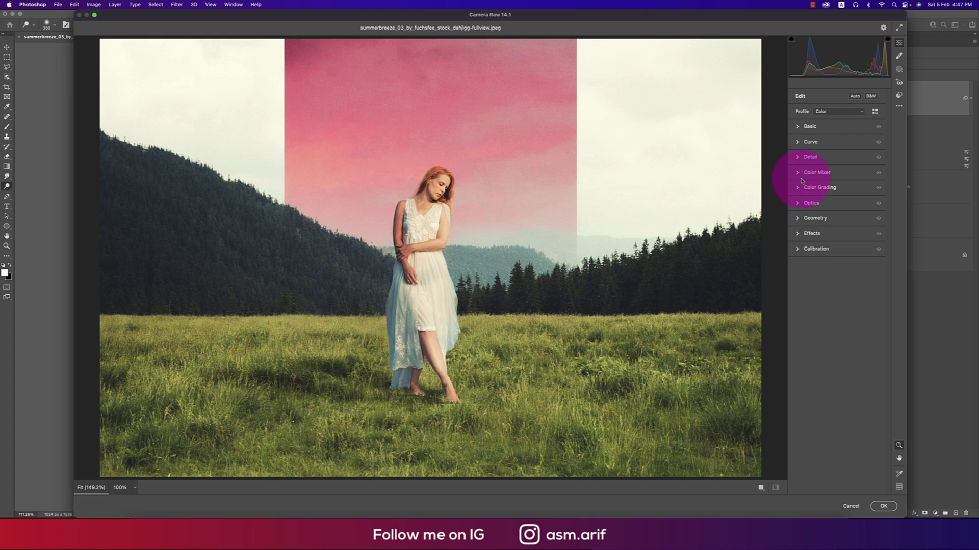
left_click(798, 159)
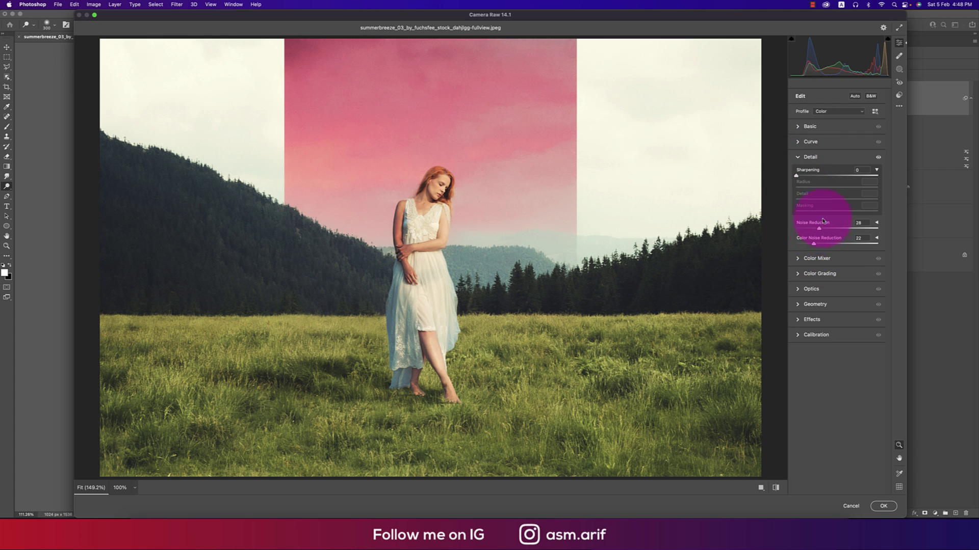
key("alt")
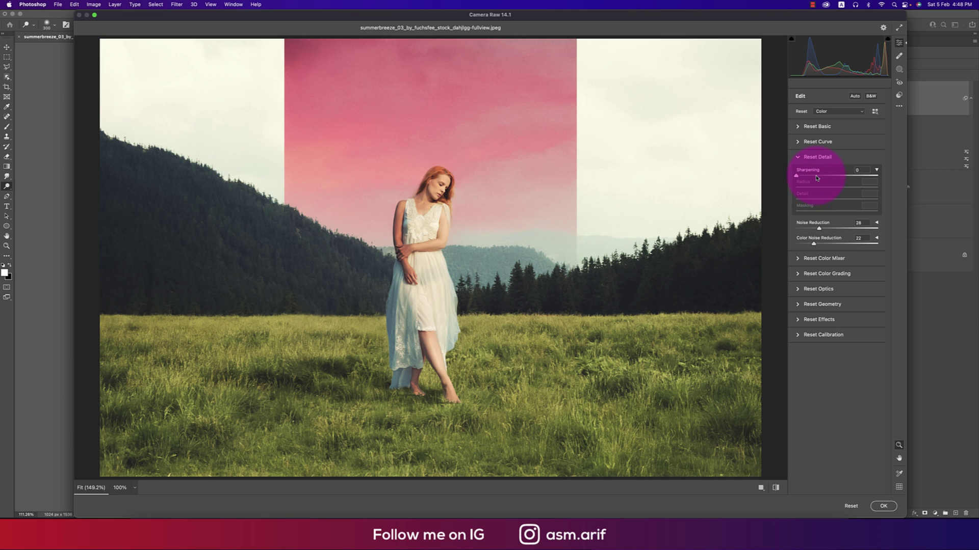
left_click(817, 176, "alt")
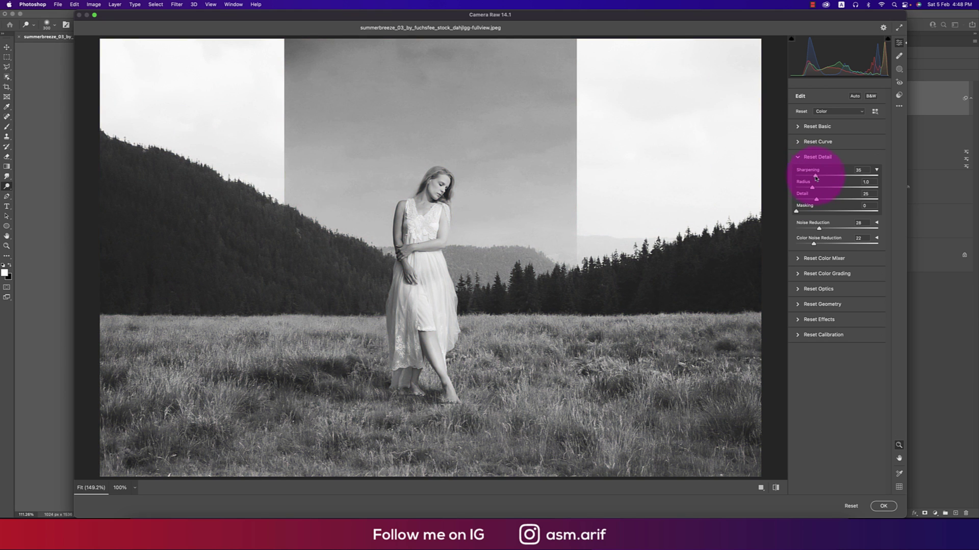
left_click_drag(815, 178, 815, 177)
left_click(798, 158)
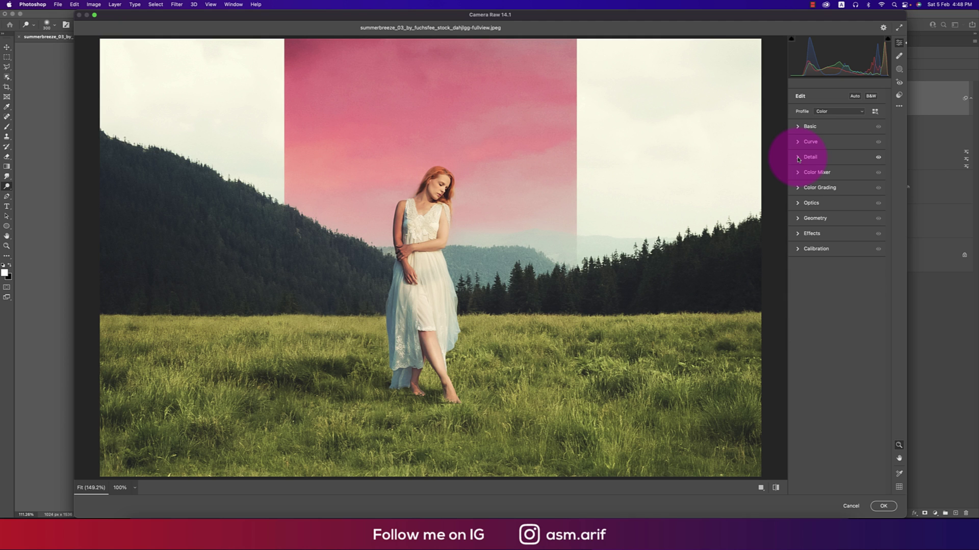
left_click(838, 479)
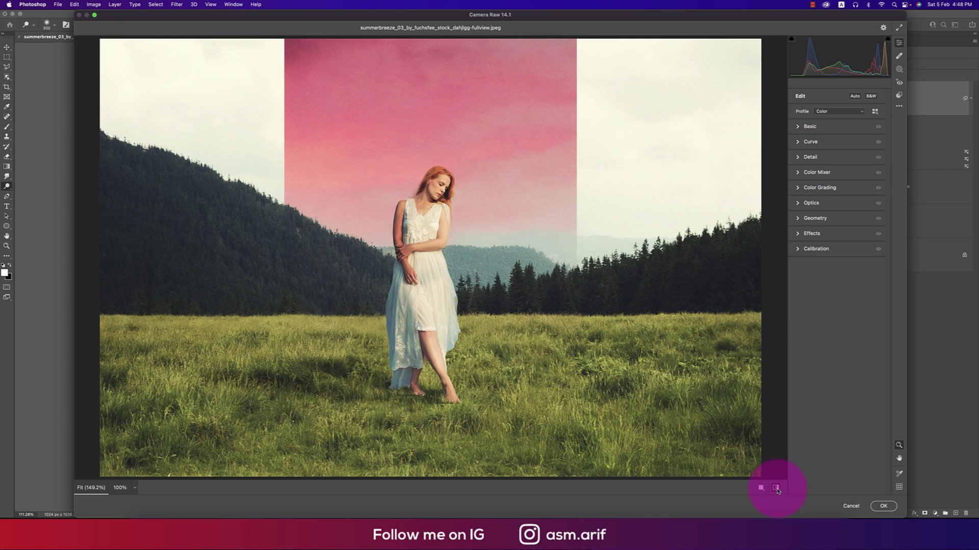
left_click(883, 506)
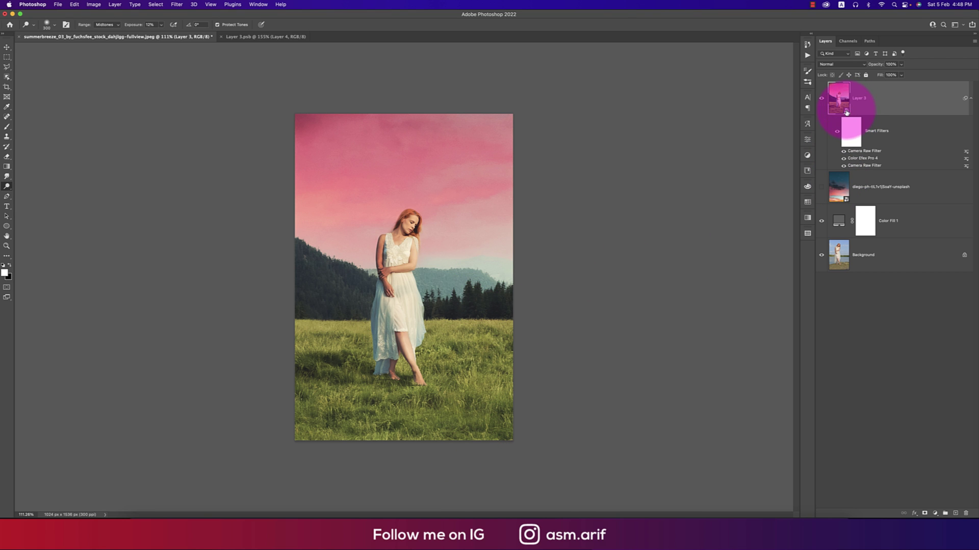
- In the Layer 3.psb document, add a Gradient fill layer directly above Group 1
left_click(270, 38)
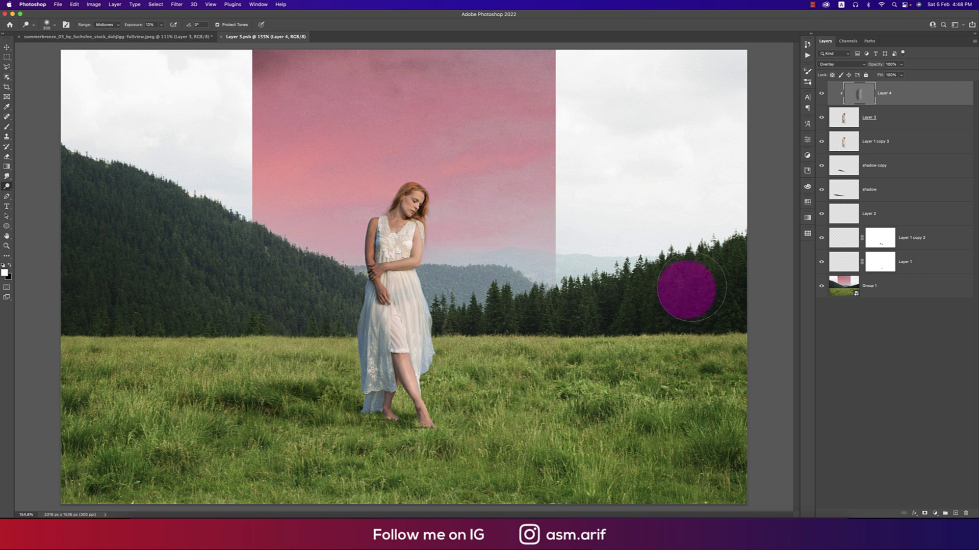
scroll(607, 308, "down", 2)
left_click(918, 287)
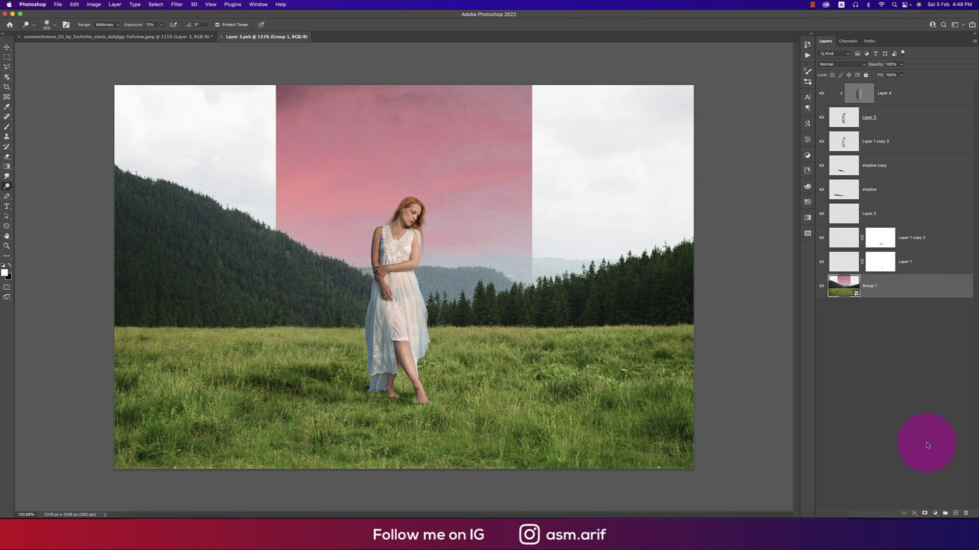
left_click(935, 513)
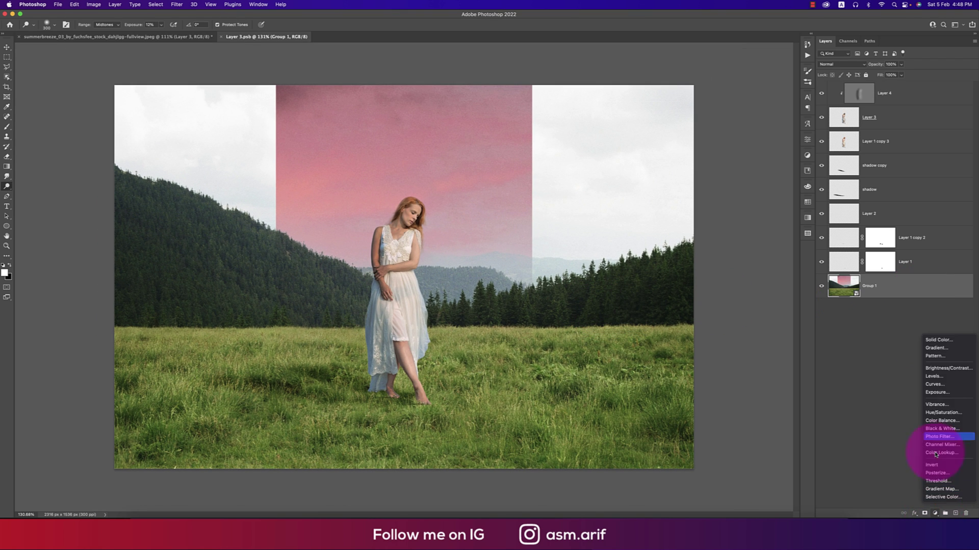
left_click(936, 347)
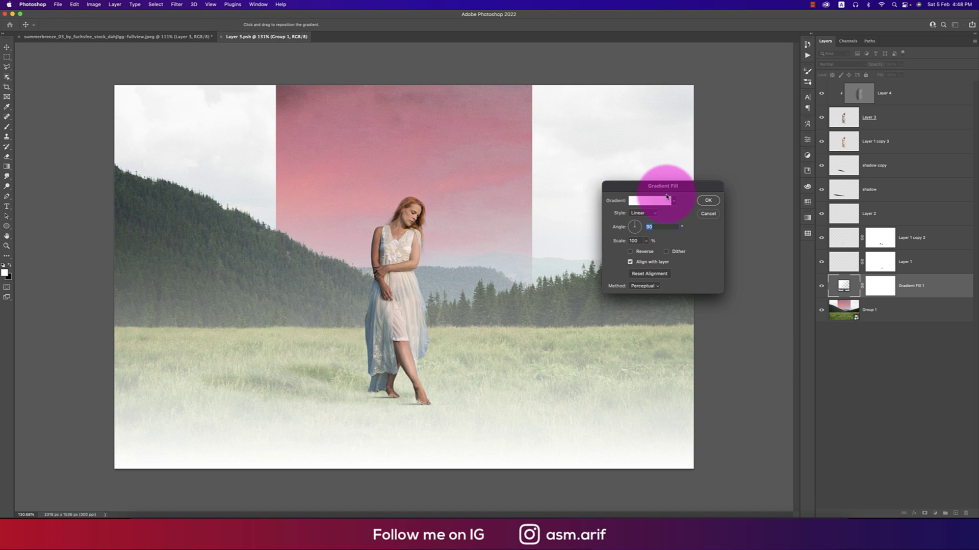
- Define the fill with the Foreground to Background preset and set the opacity stop at the white end to 0%
left_click(649, 201)
left_click(702, 180)
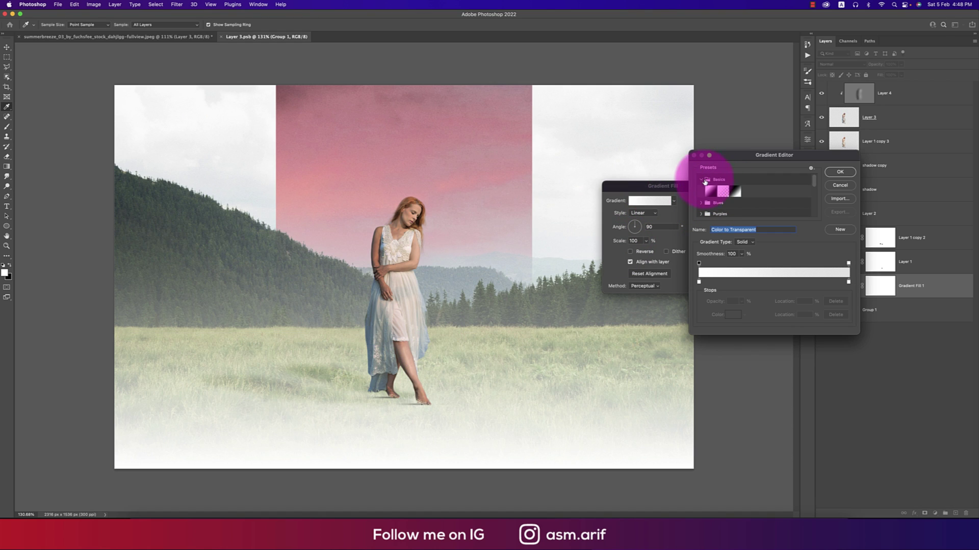
left_click(735, 191)
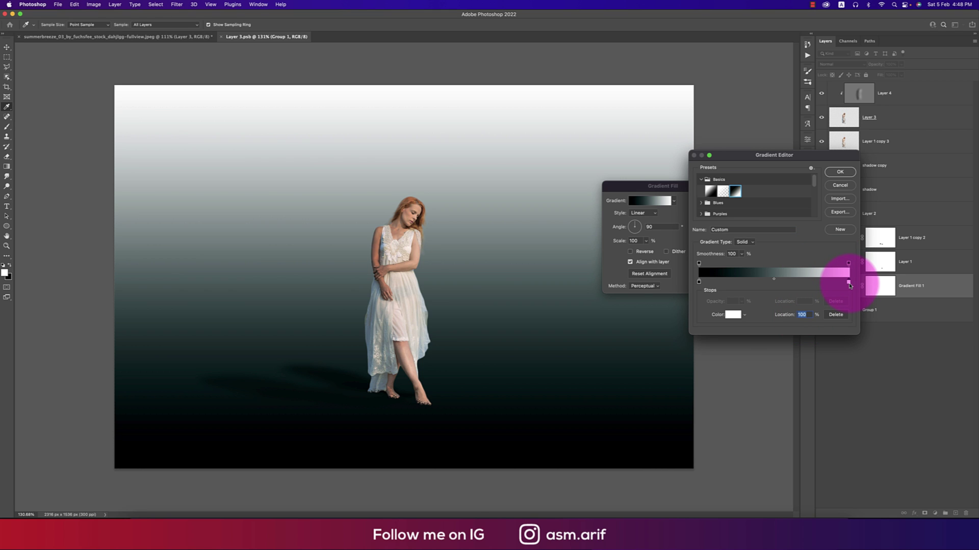
left_click(710, 191)
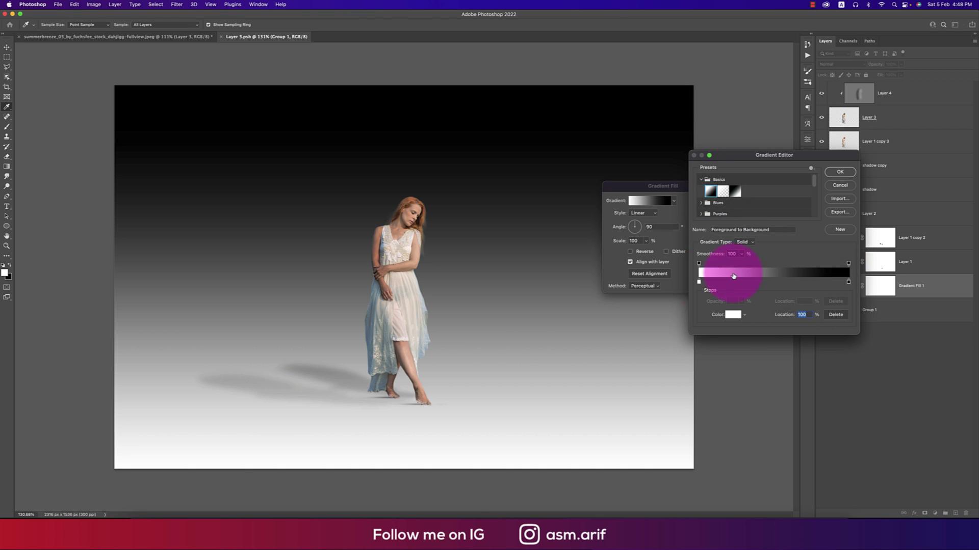
double_click(700, 283)
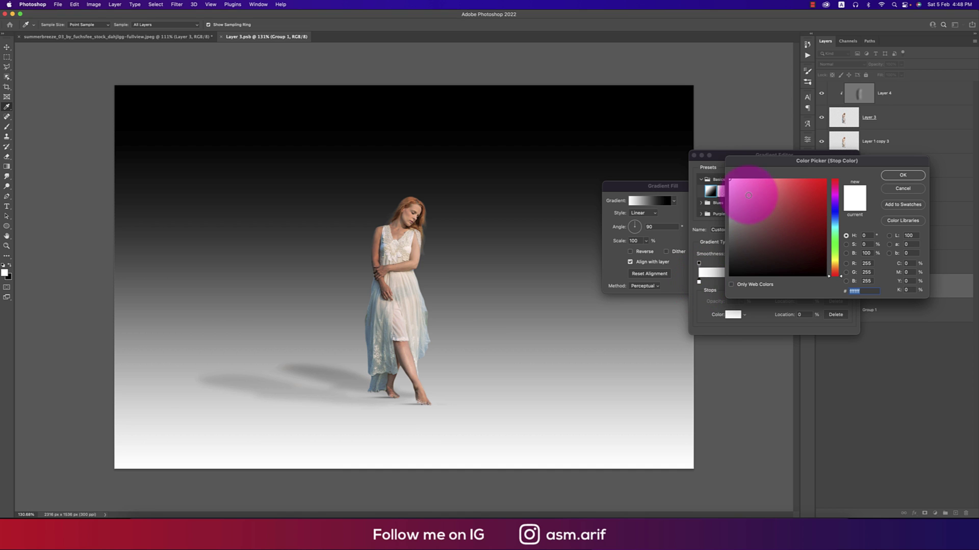
key("Return")
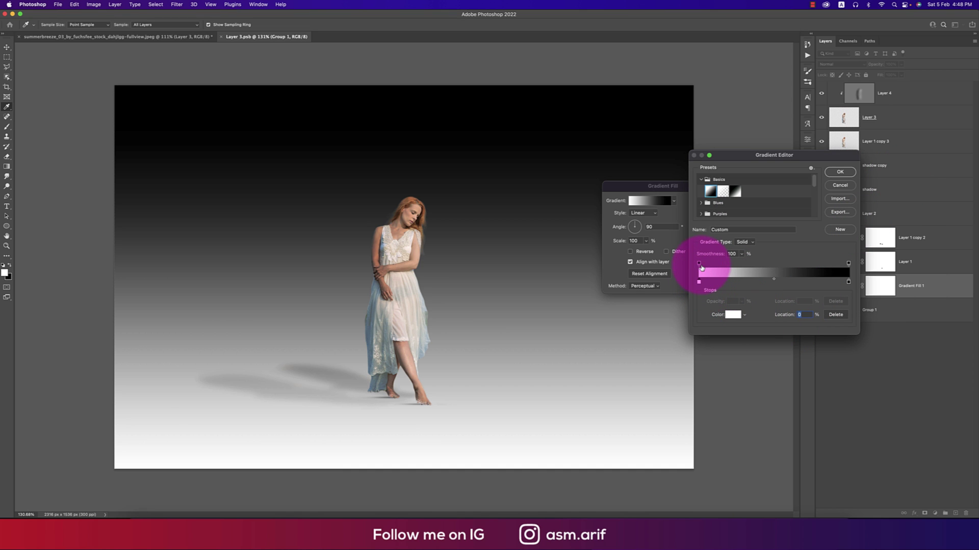
left_click_drag(724, 315, 708, 312)
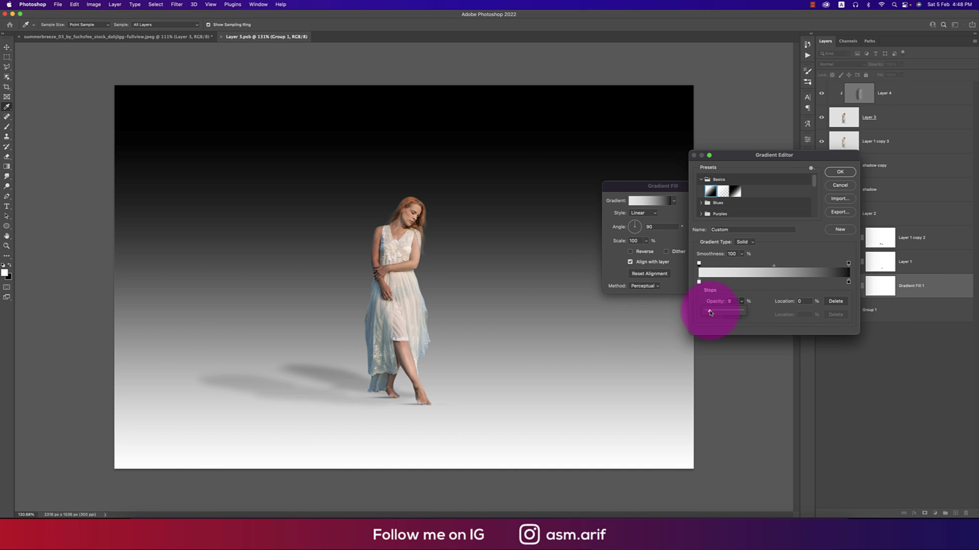
left_click(838, 172)
- Reverse the gradient fill, set its scale to 221% and shift it lower over the meadow
left_click(630, 252)
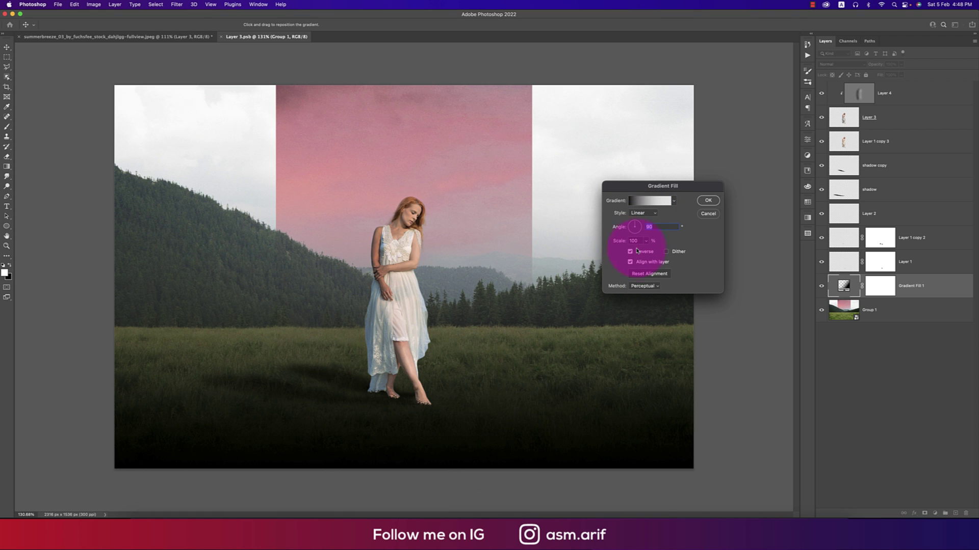
left_click_drag(648, 252, 651, 251)
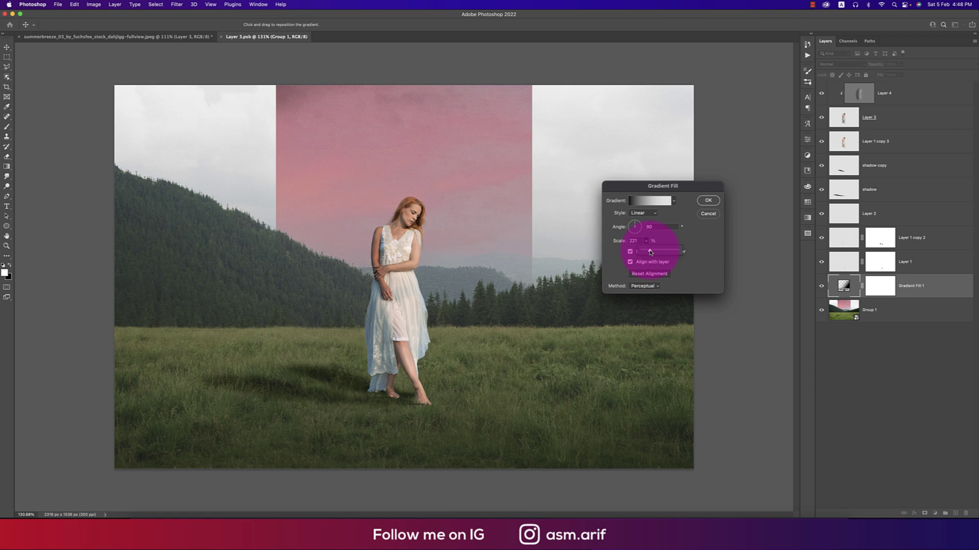
left_click_drag(524, 361, 521, 419)
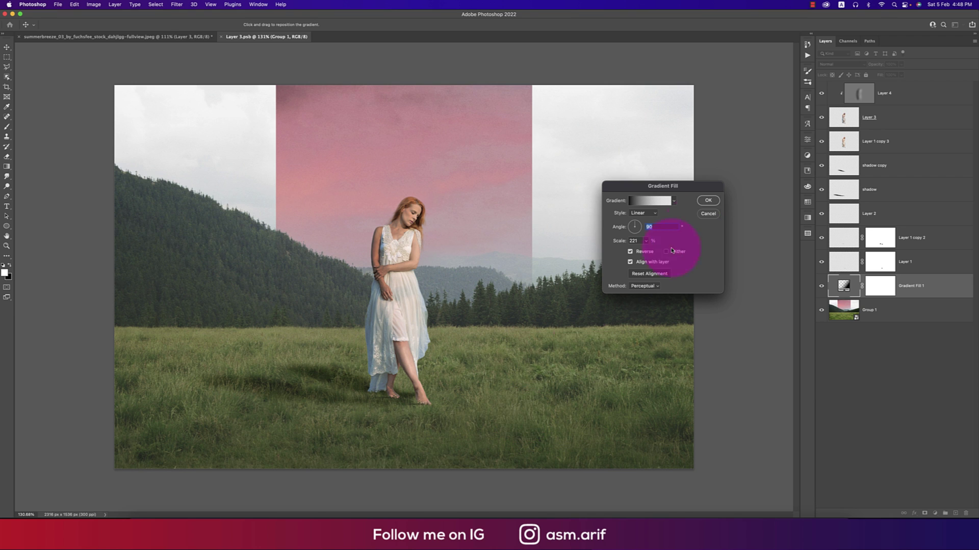
left_click(708, 200)
- Set the gradient fill layer's blend mode to Multiply, save the smart object contents and return to the main composite
left_click(837, 66)
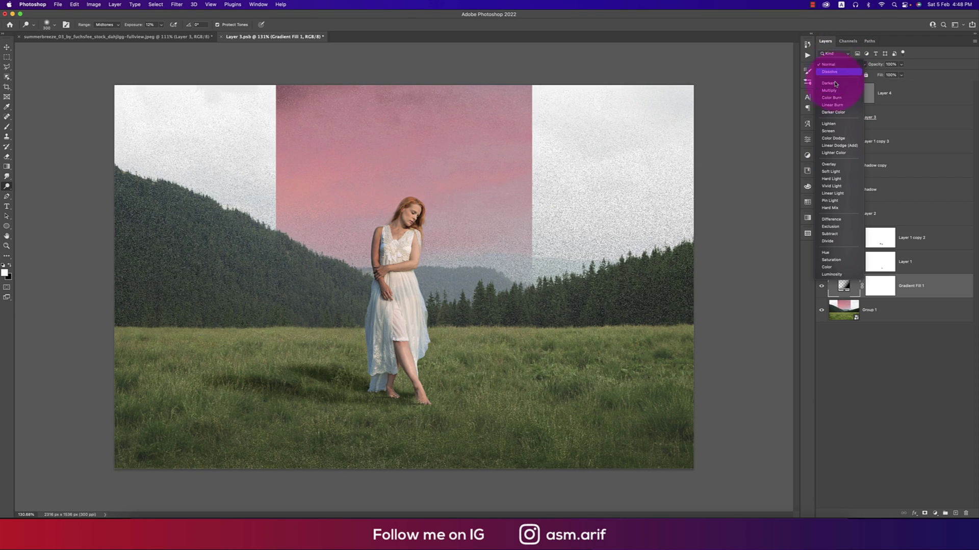
left_click(834, 91)
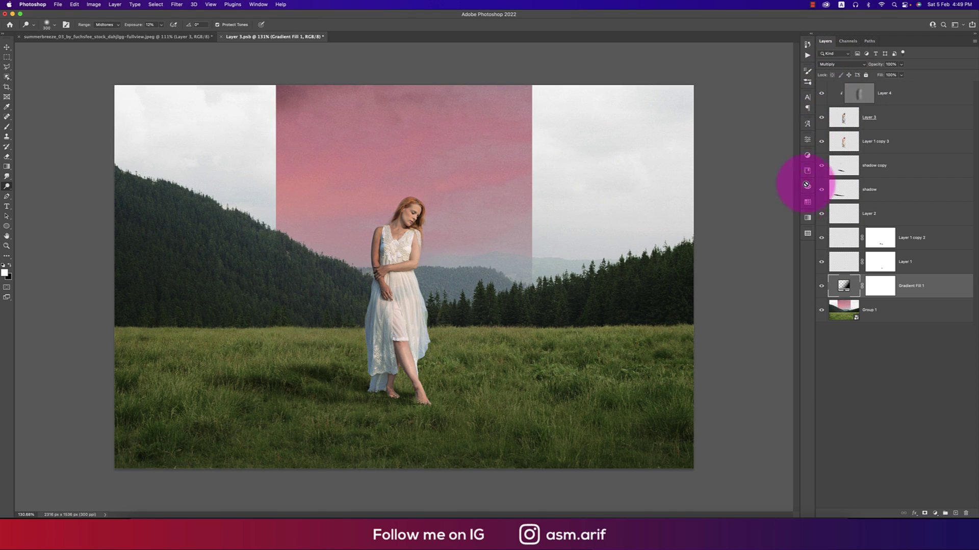
key("super+s")
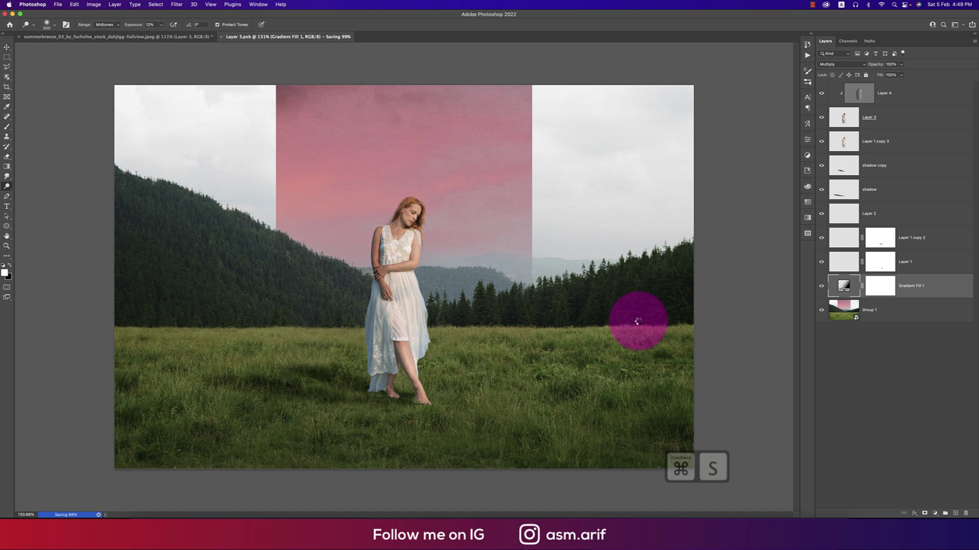
left_click(192, 37)
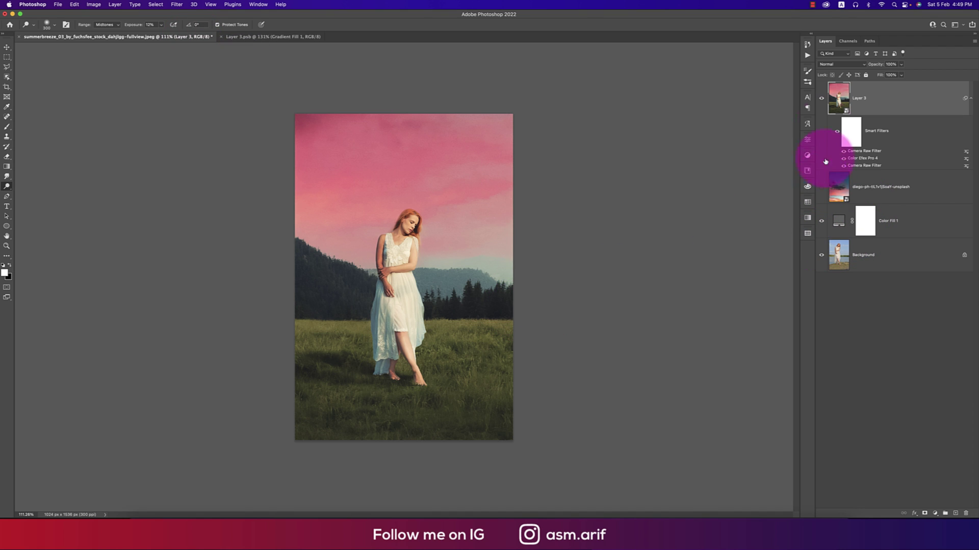
- Compare the composite with and without the darkened foreground using undo and redo, and inspect the final image up close
key("super+z")
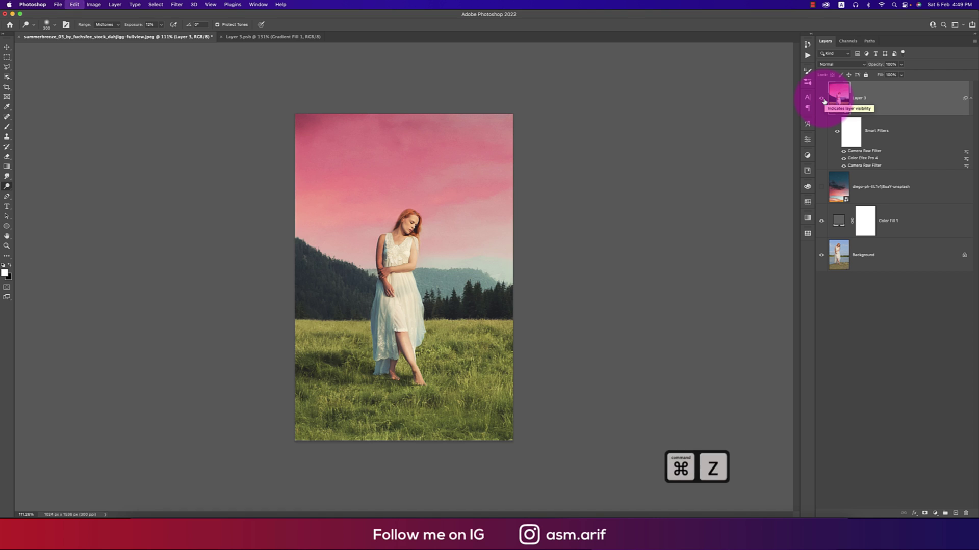
key("shift+super+z")
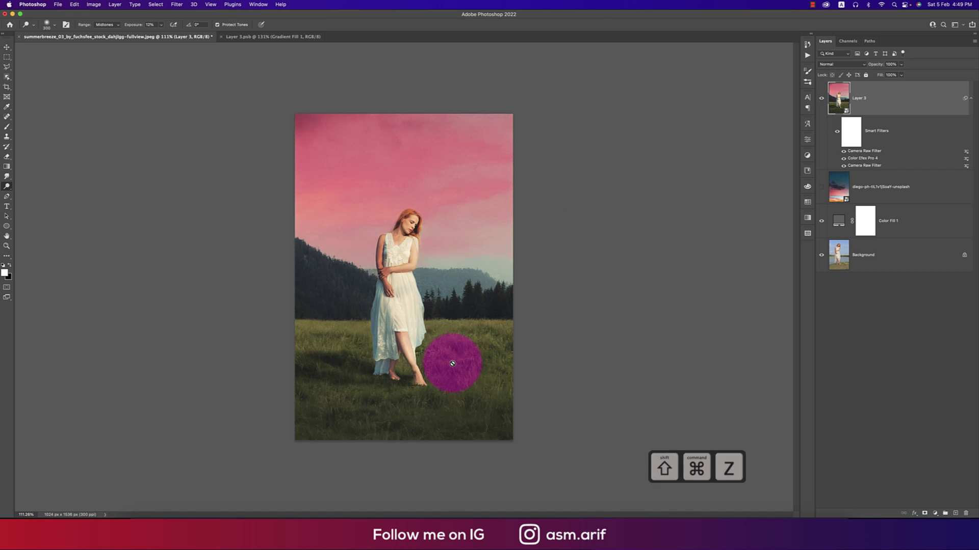
scroll(450, 362, "up", 5)
scroll(434, 380, "down", 6)
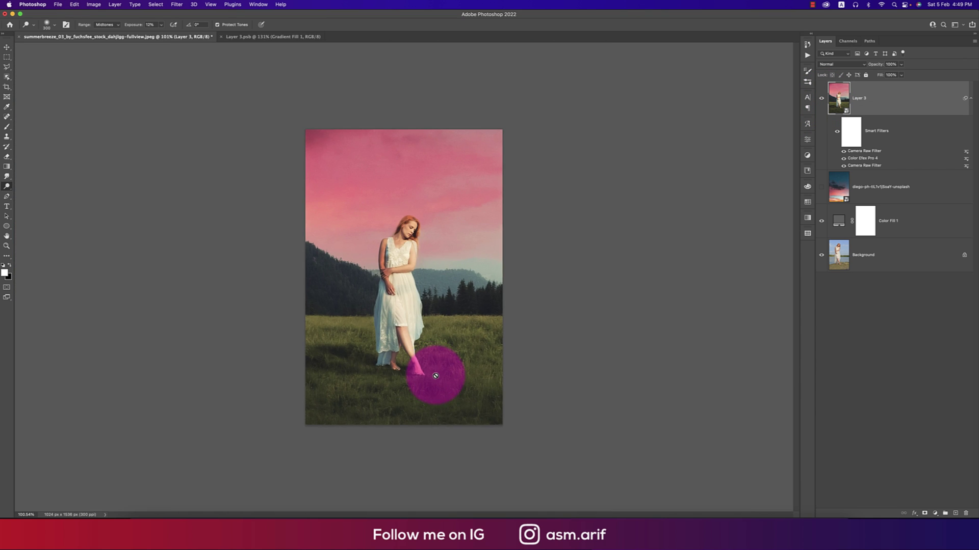
scroll(436, 378, "up", 4)
scroll(420, 382, "down", 4)
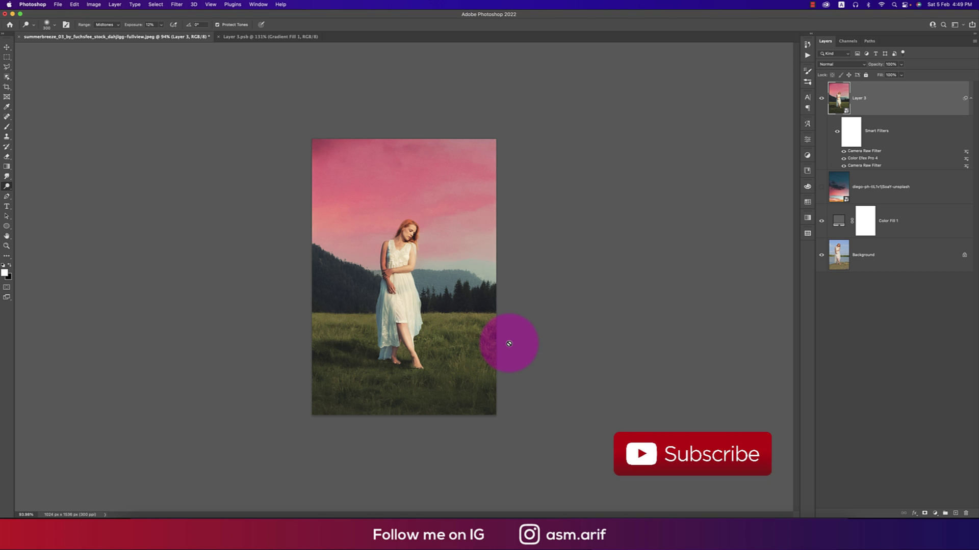
scroll(509, 344, "up", 1)
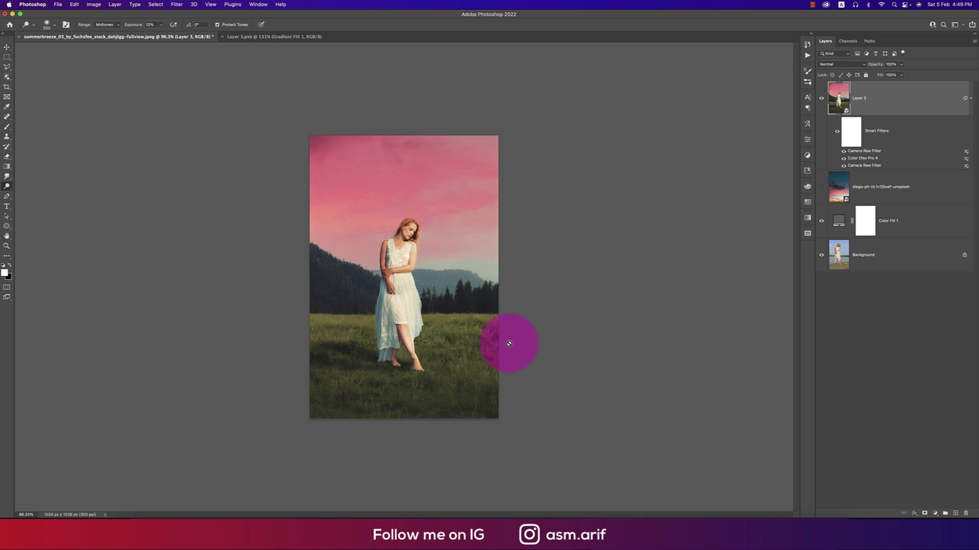